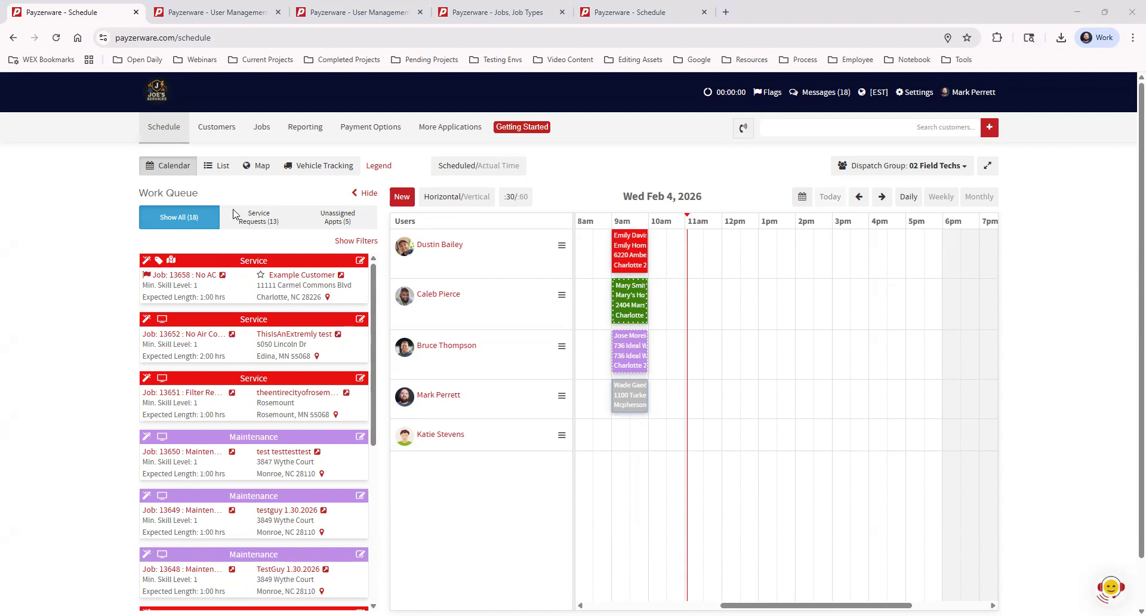
Step: Try dragging the top no-AC job from the work queue onto the calendar
scroll(280, 478, "down", 1)
scroll(278, 476, "down", 3)
scroll(274, 474, "up", 5)
left_click_drag(256, 262, 758, 290)
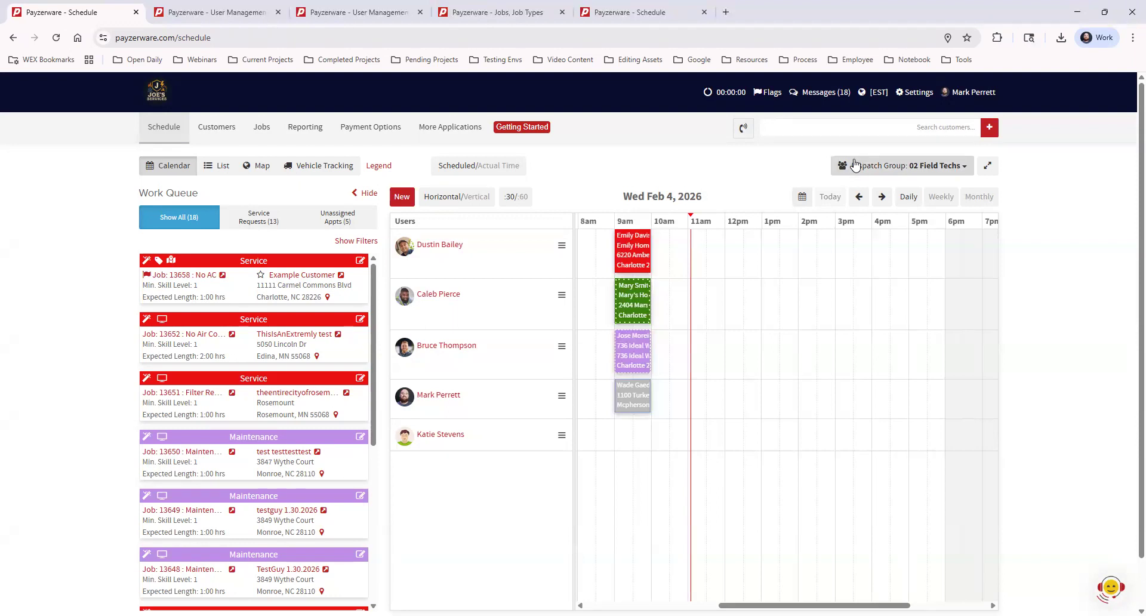
Step: Switch the Dispatch Group to 01 All Users, then reopen and close the list unchanged
left_click(891, 167)
left_click(877, 187)
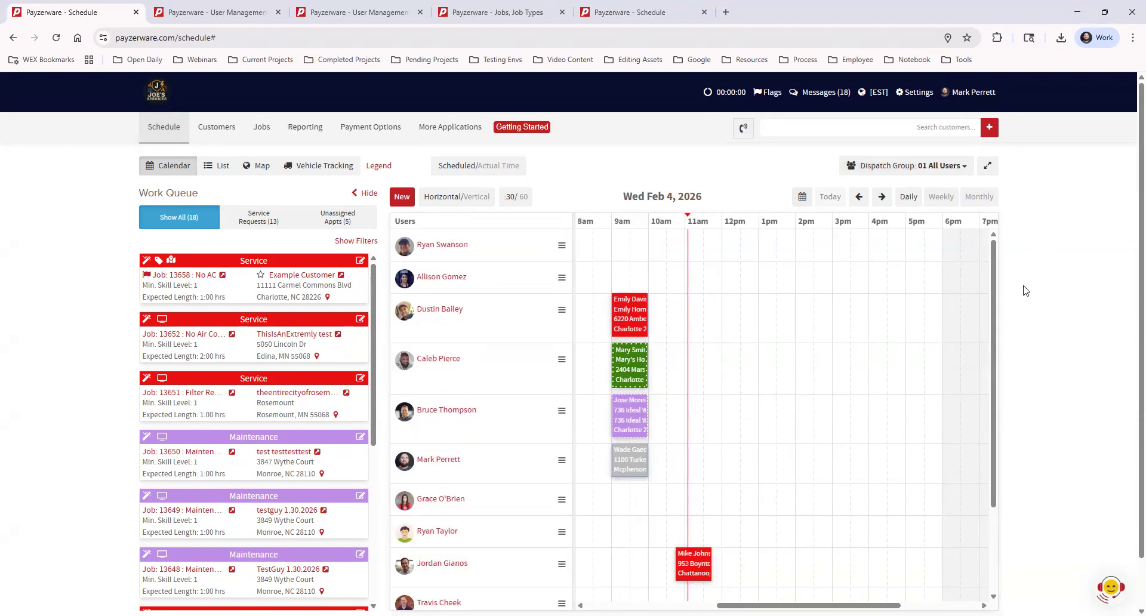
left_click_drag(995, 260, 1039, 249)
left_click(958, 168)
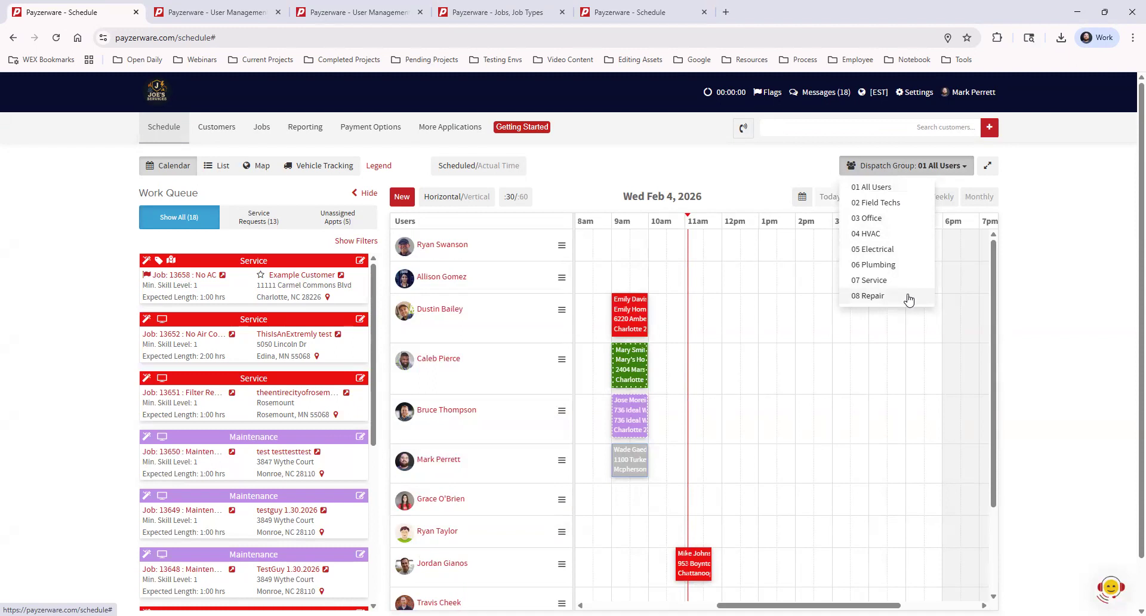
left_click(1067, 210)
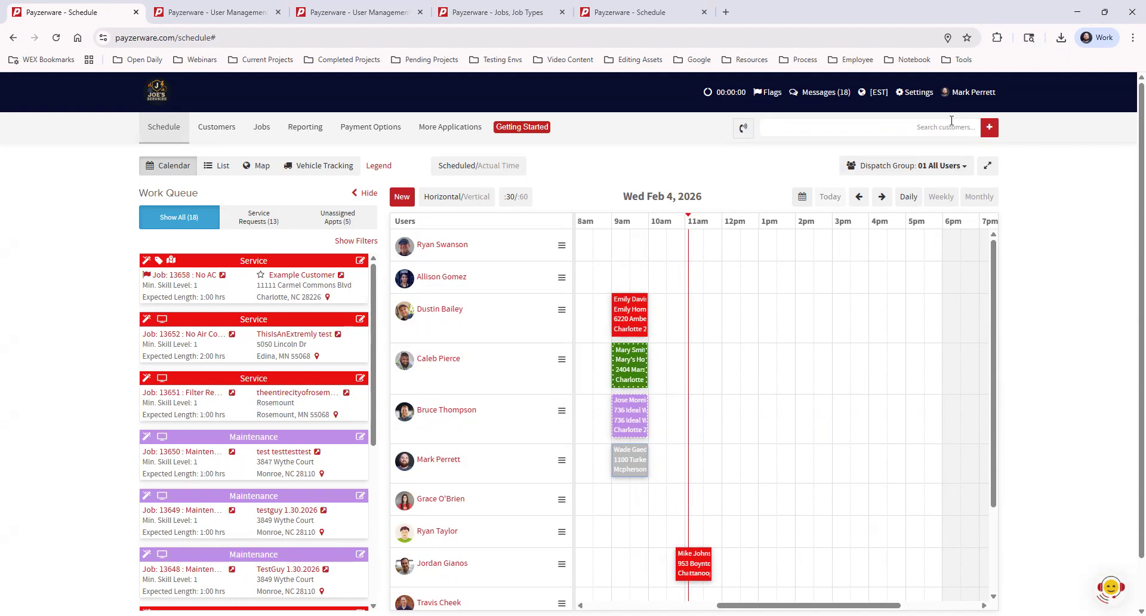
Step: Open Settings > User Management > Users and start adding a new user
left_click(918, 95)
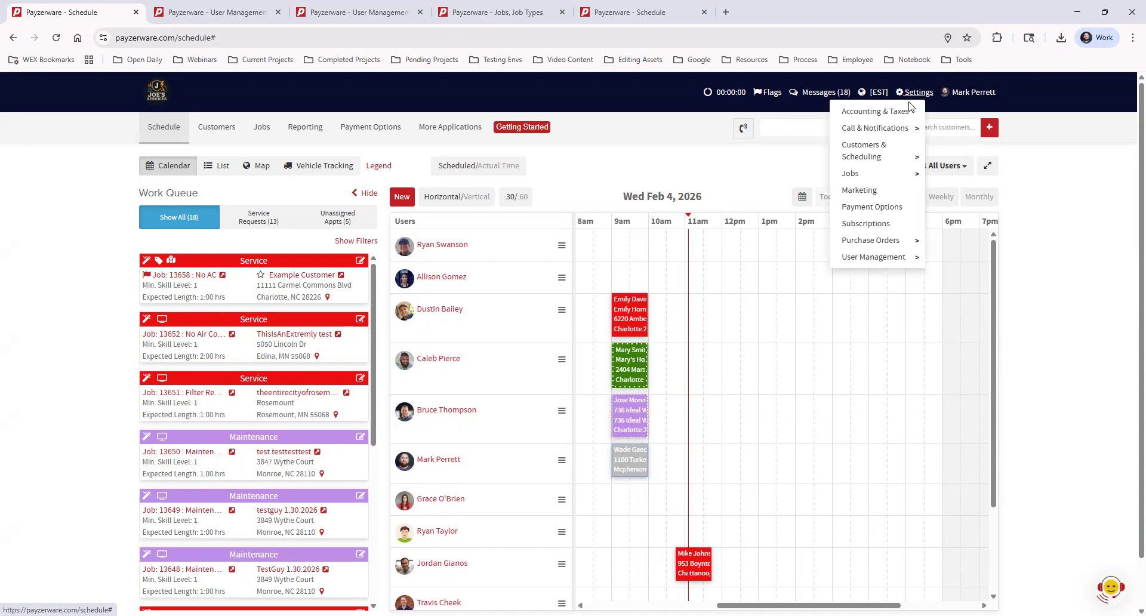
mouse_move(880, 260)
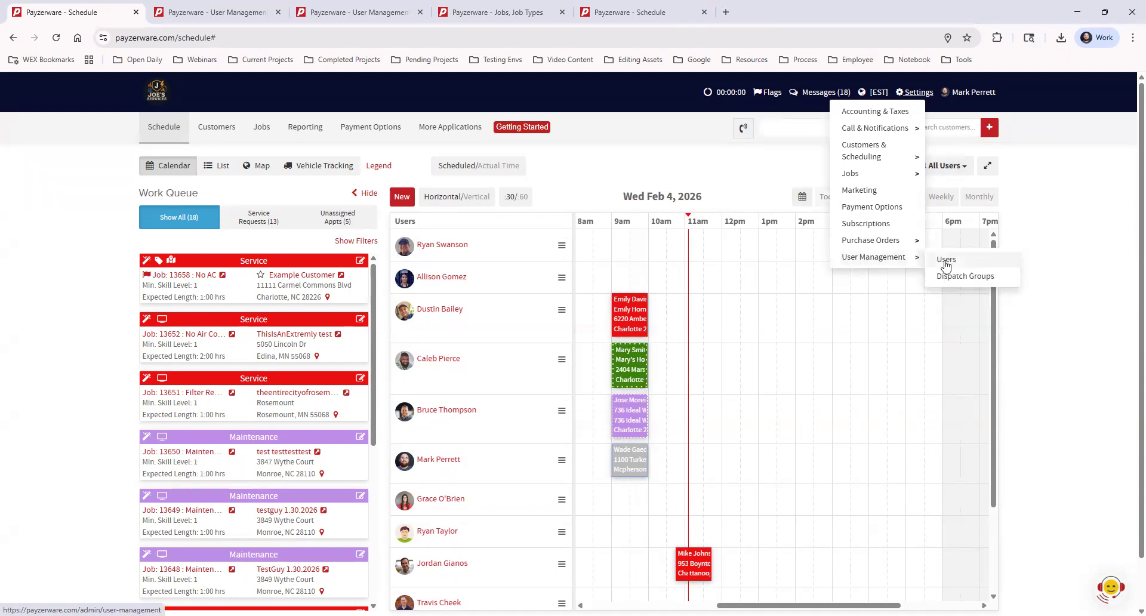
left_click(237, 15)
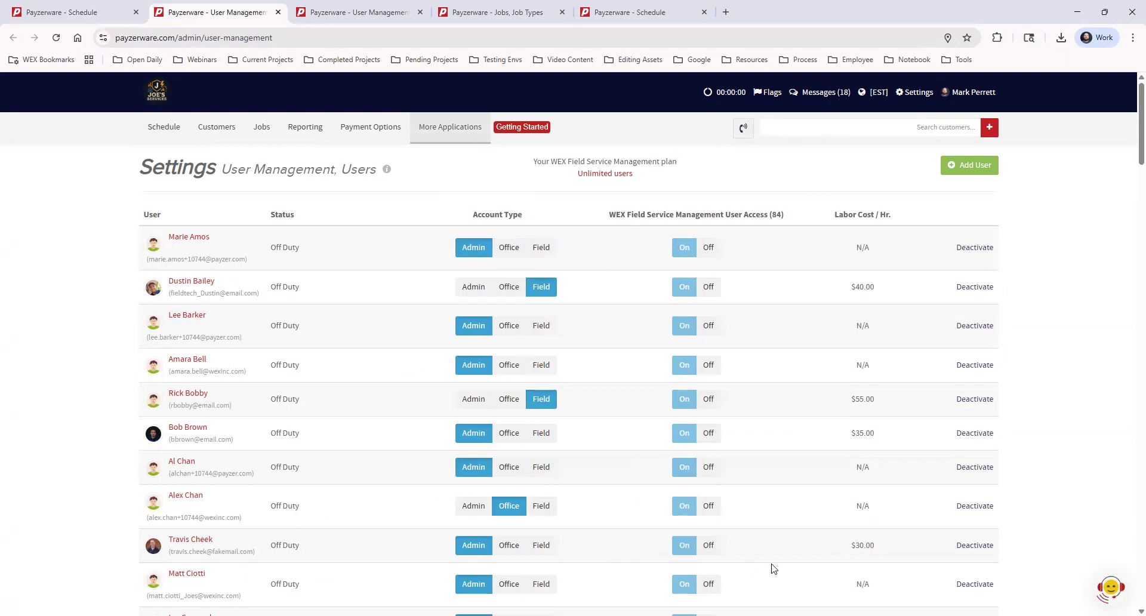
left_click(976, 171)
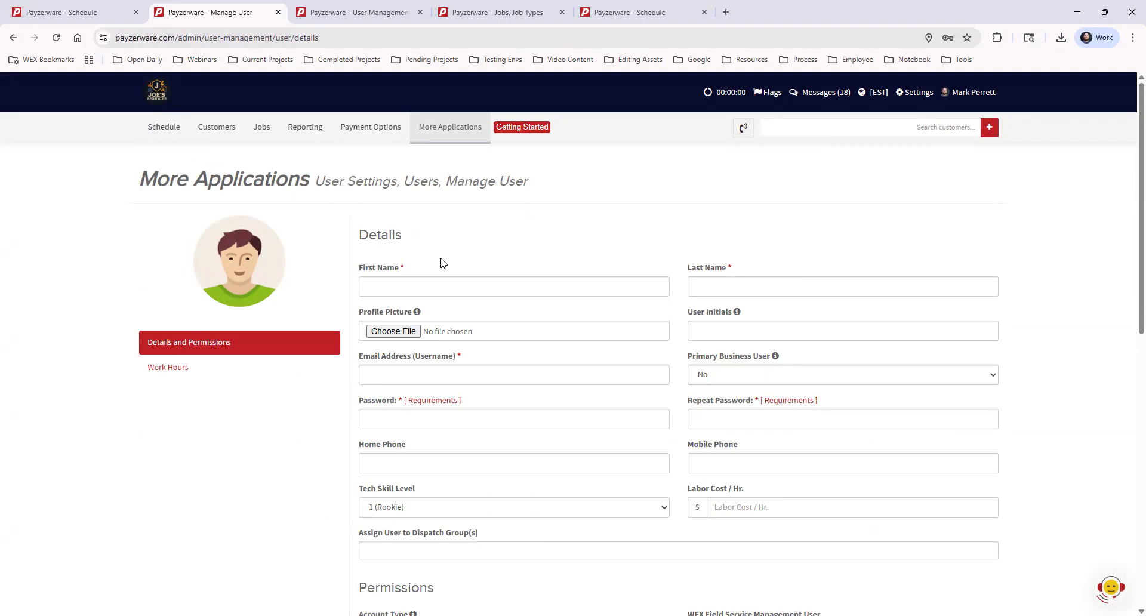
Step: Highlight the Assign User to Dispatch Group(s) field, then return to the Schedule tab
scroll(391, 458, "down", 1)
left_click_drag(360, 475, 494, 475)
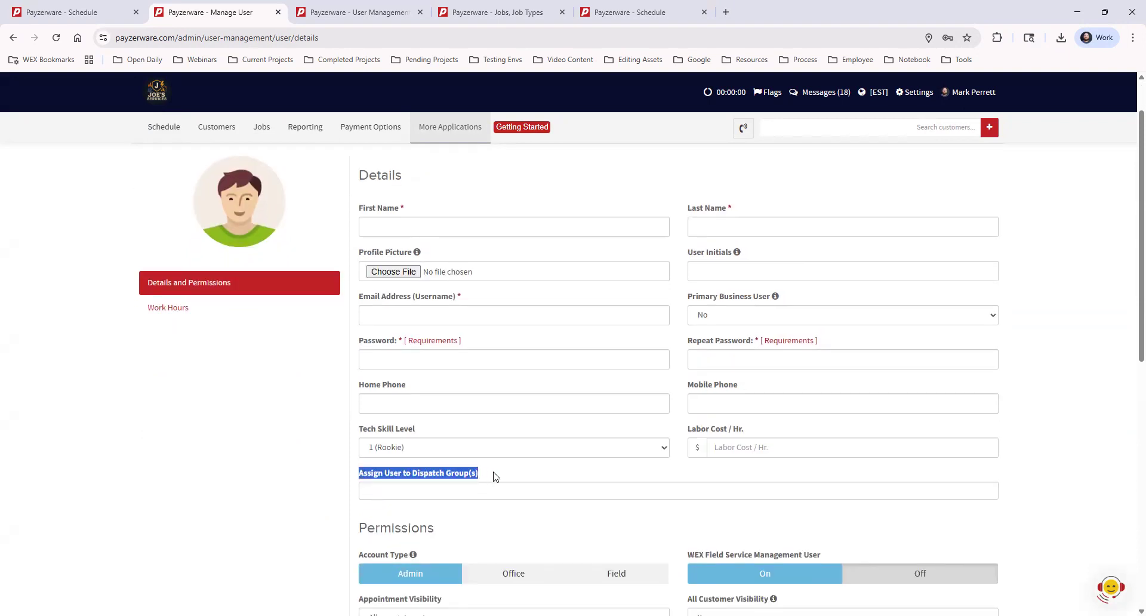
left_click(494, 476)
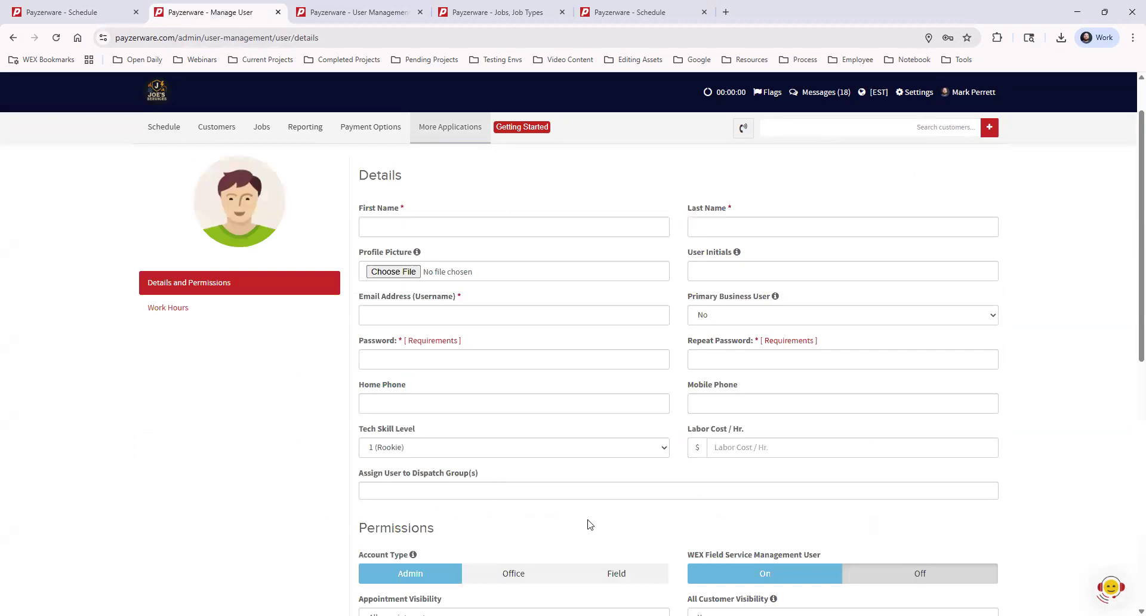
scroll(585, 524, "down", 10)
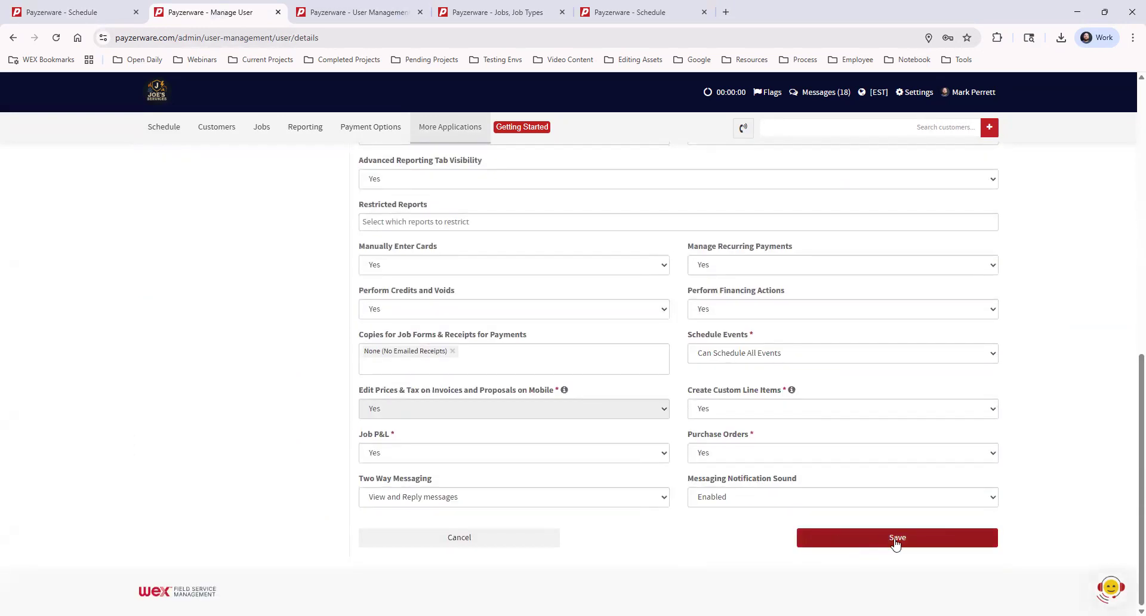
scroll(503, 403, "up", 6)
scroll(503, 403, "up", 1)
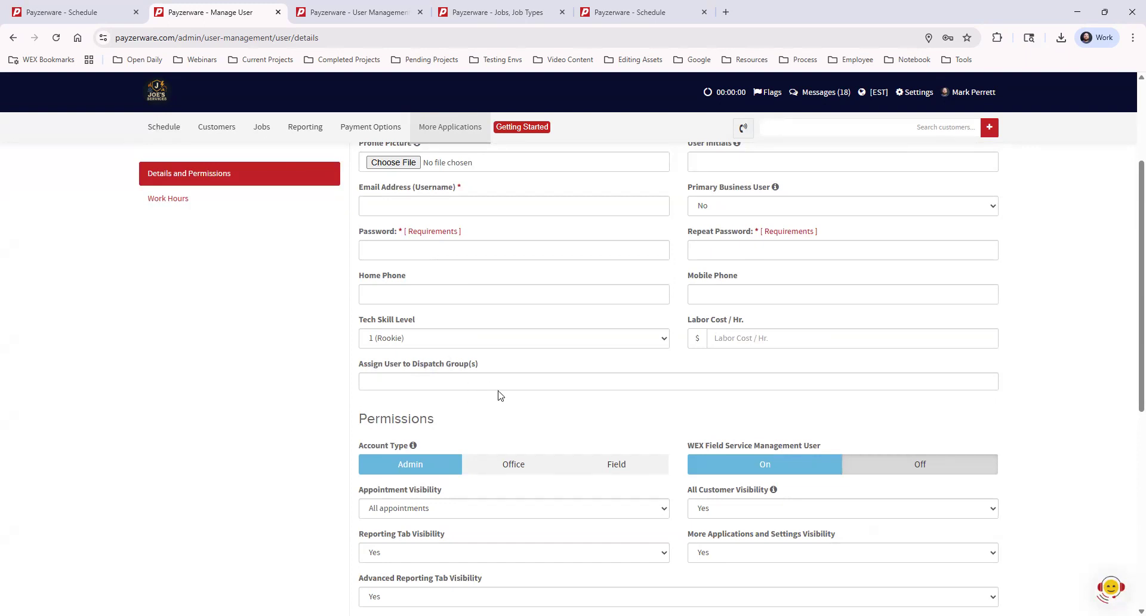
left_click(73, 15)
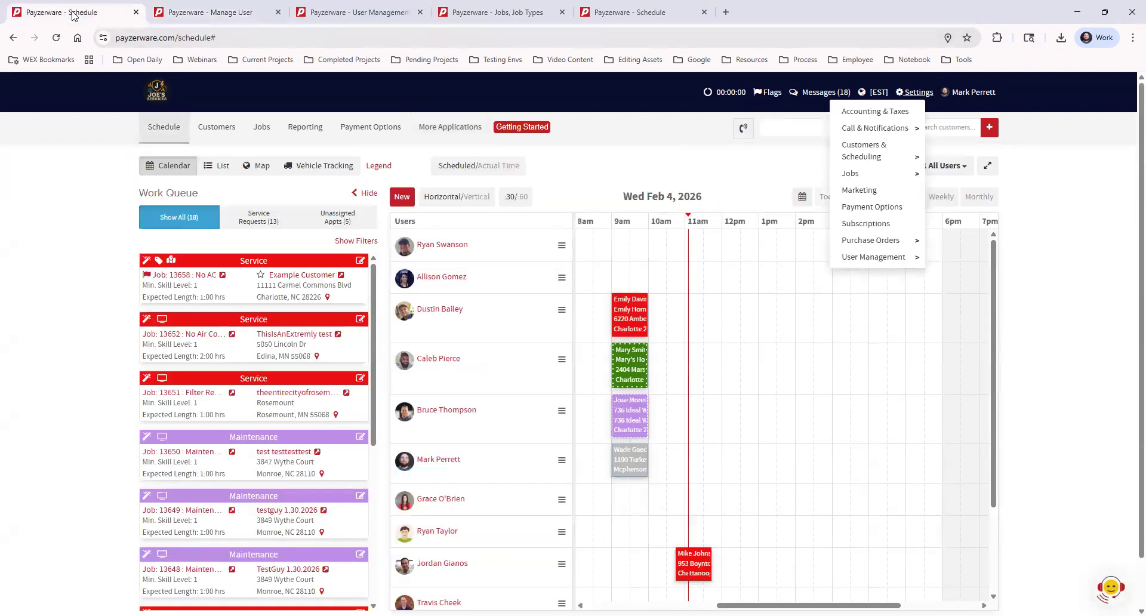
Step: Filter the schedule to the 02 Field Techs dispatch group
left_click(1076, 223)
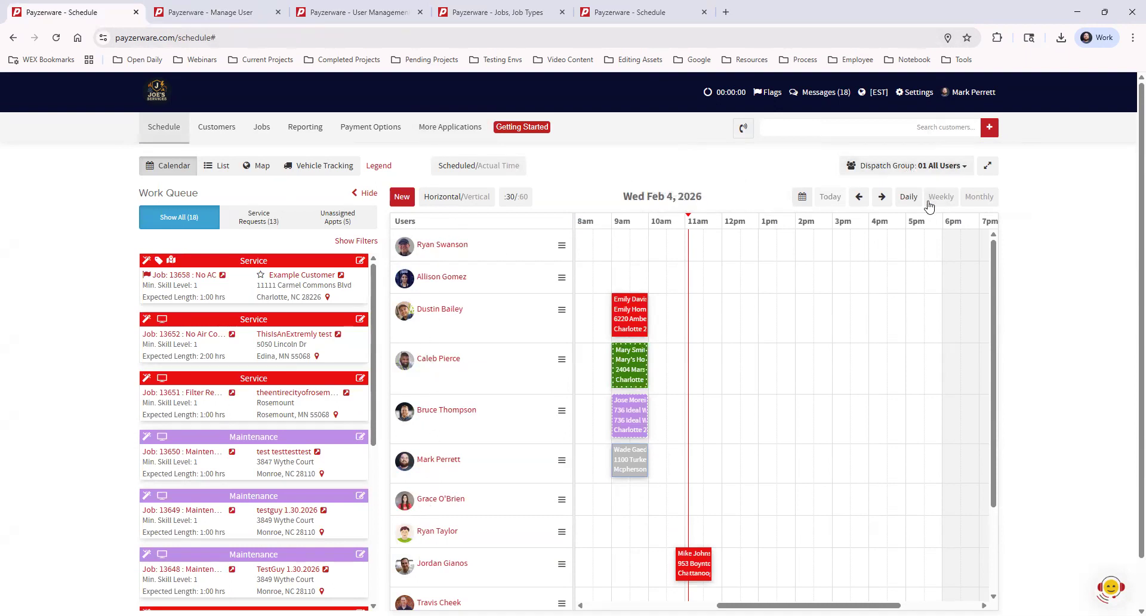
left_click(907, 166)
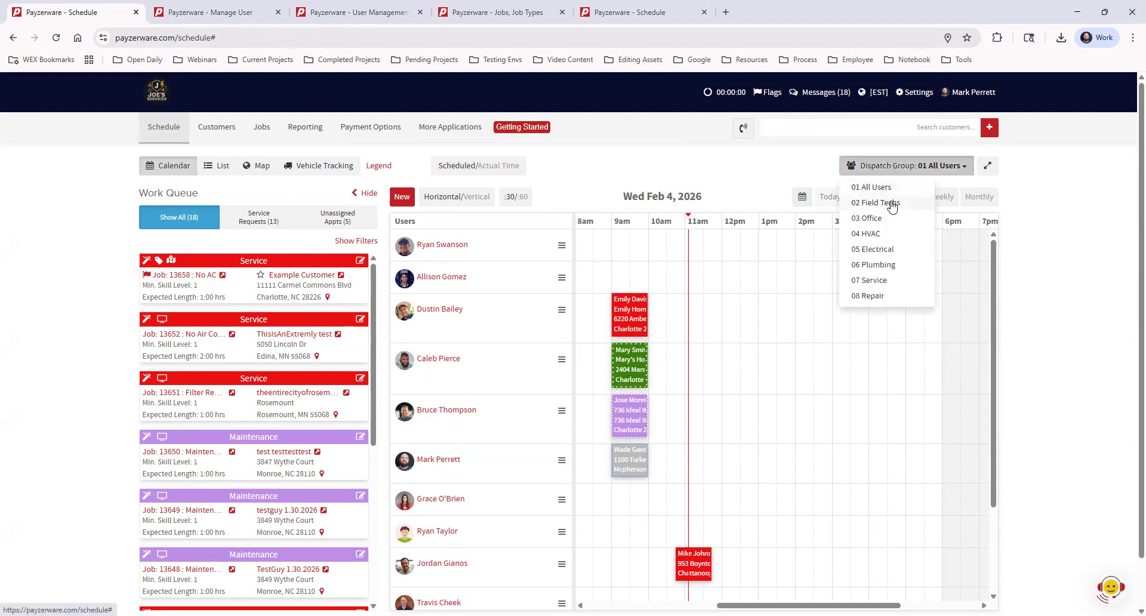
left_click(889, 204)
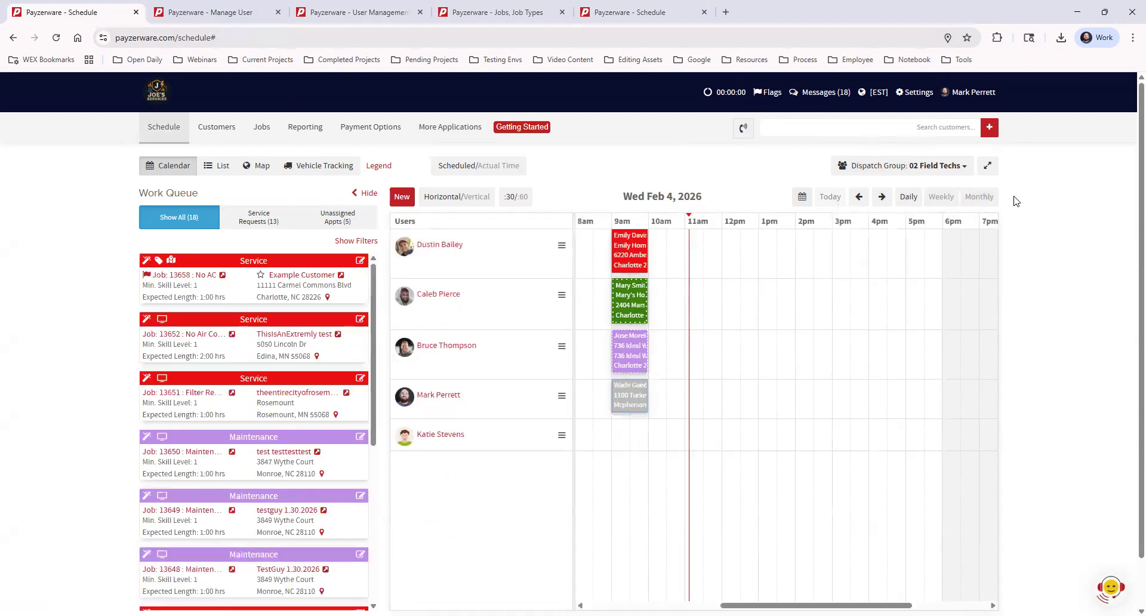
left_click(957, 167)
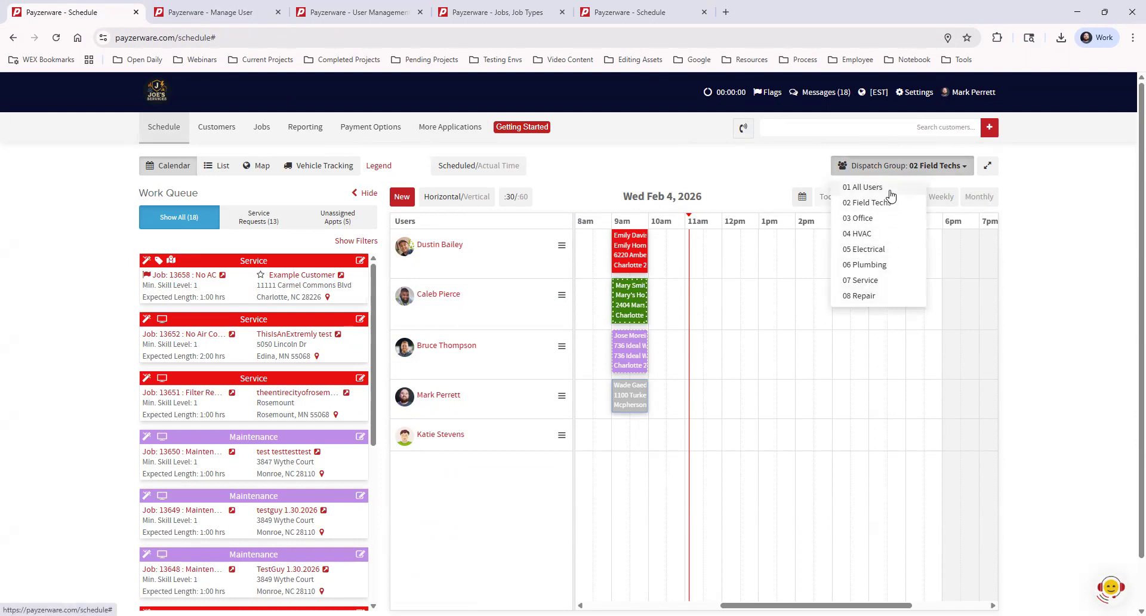
left_click(1044, 223)
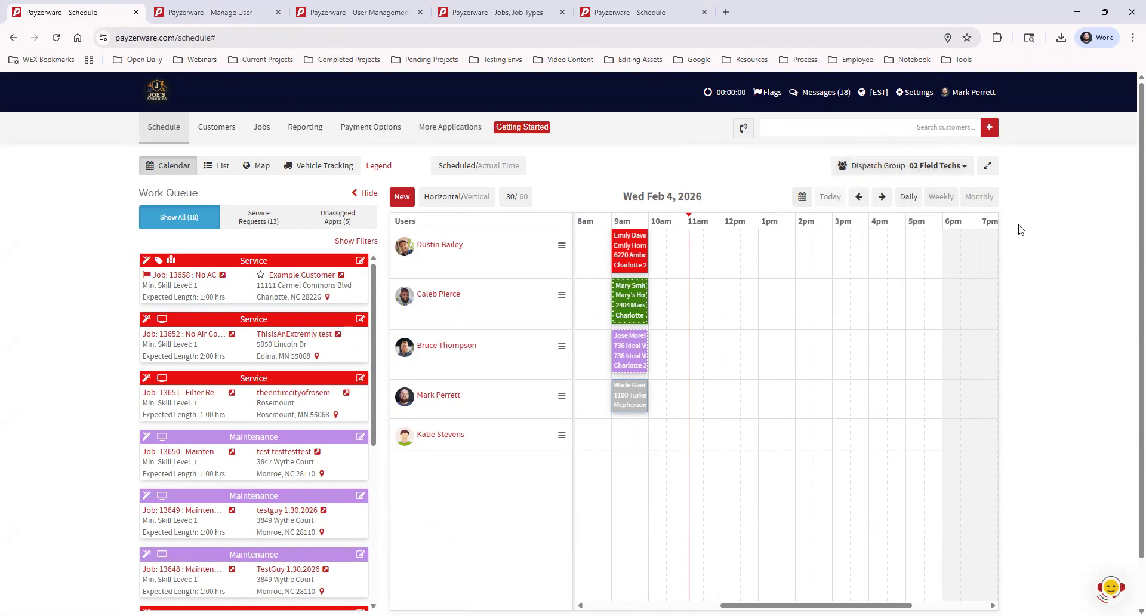
Step: Open Settings > User Management > Dispatch Groups and view it in its tab
left_click(915, 94)
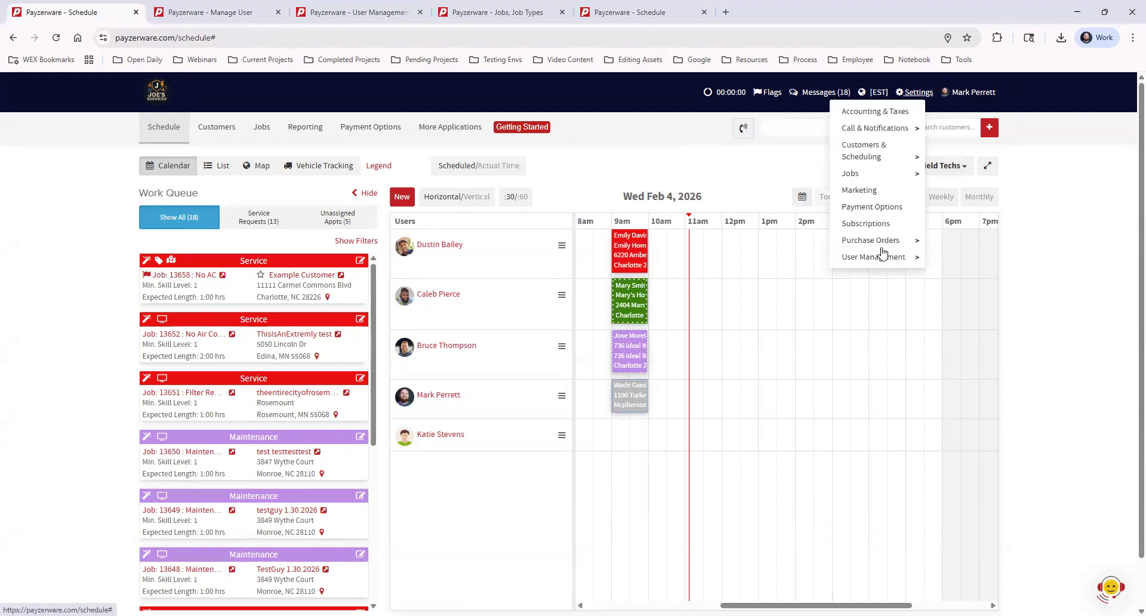
mouse_move(882, 261)
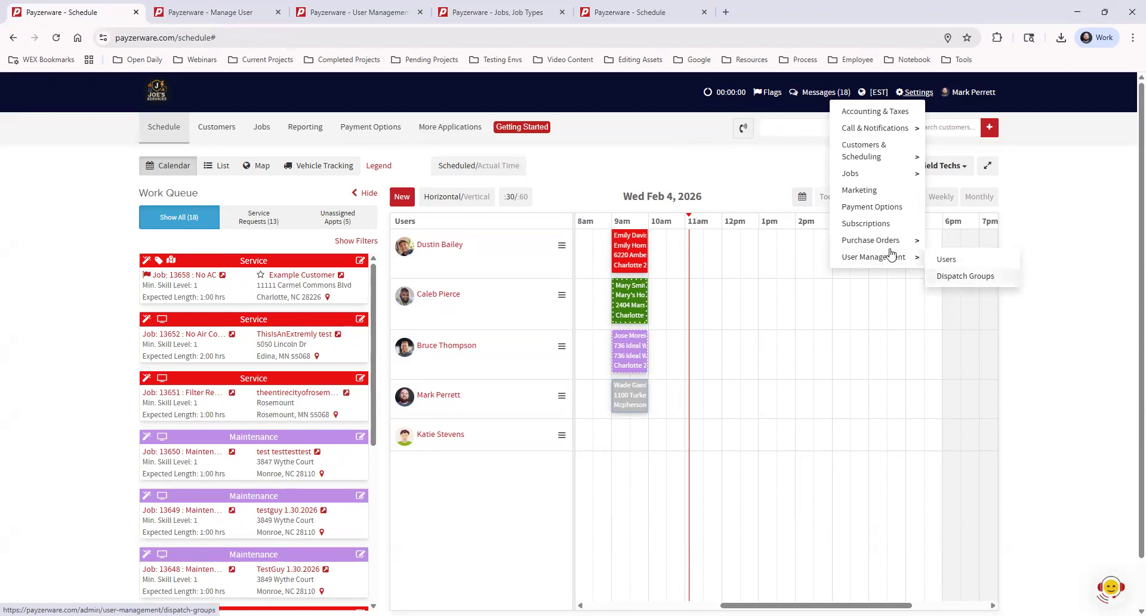
left_click(500, 14)
left_click(227, 20)
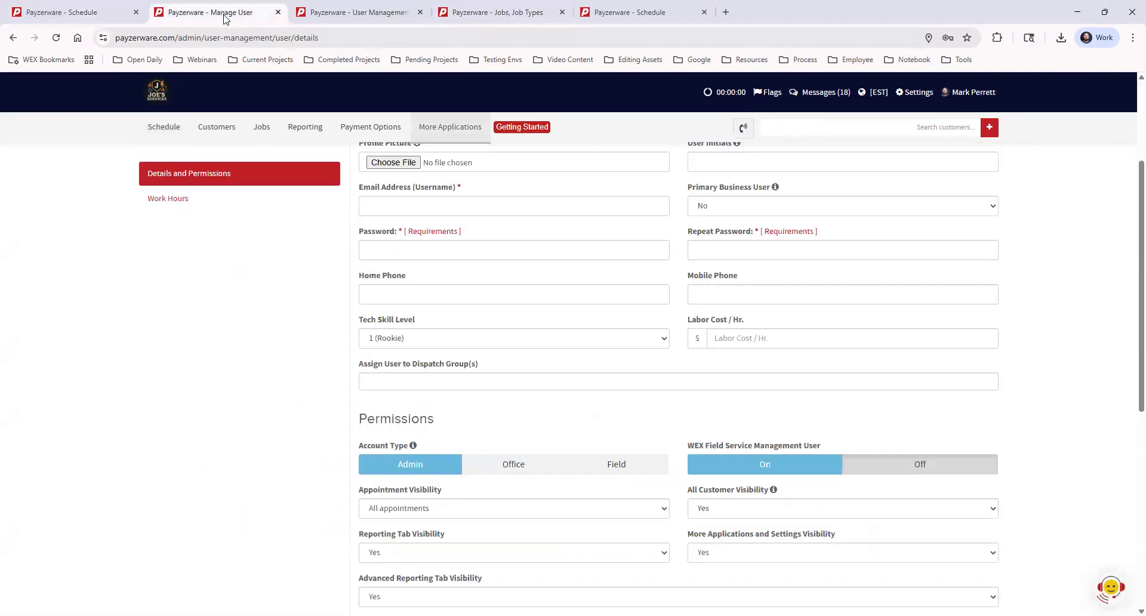
left_click(328, 14)
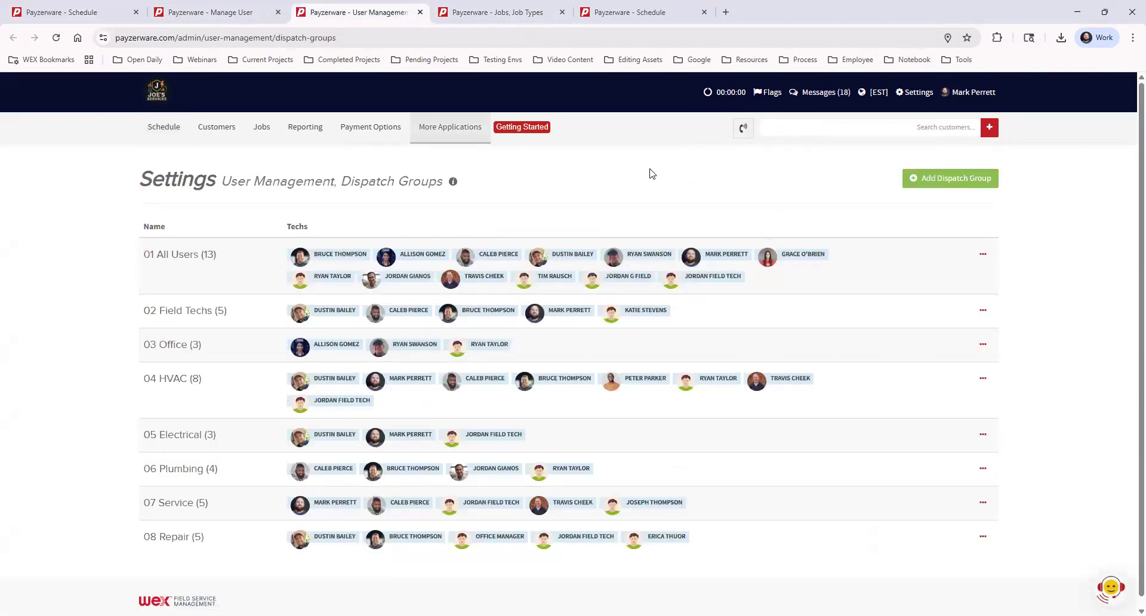
left_click(954, 180)
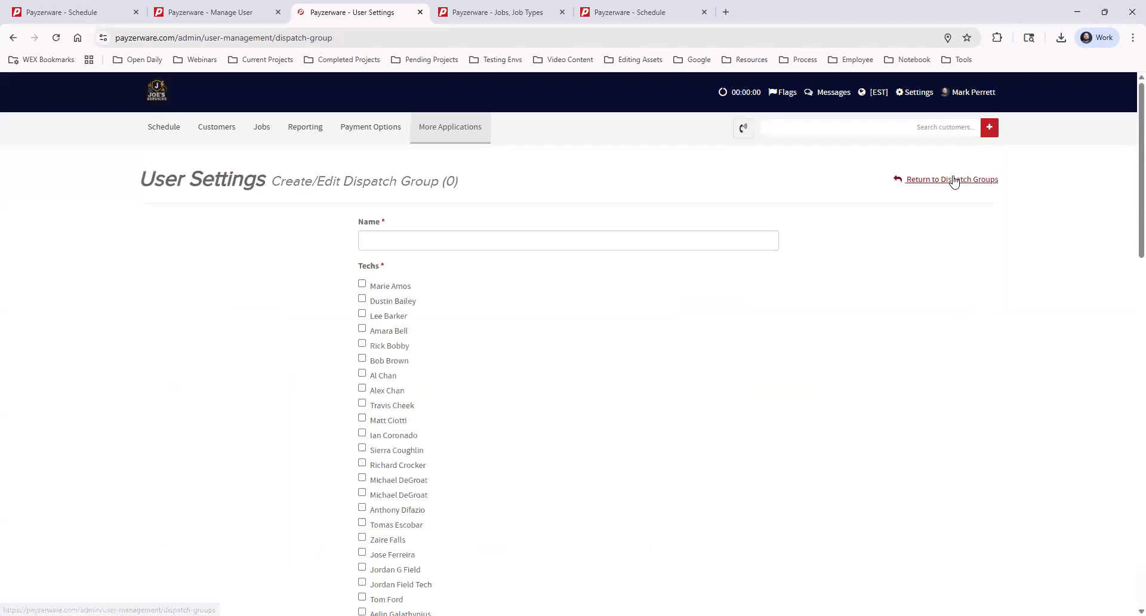
left_click(477, 240)
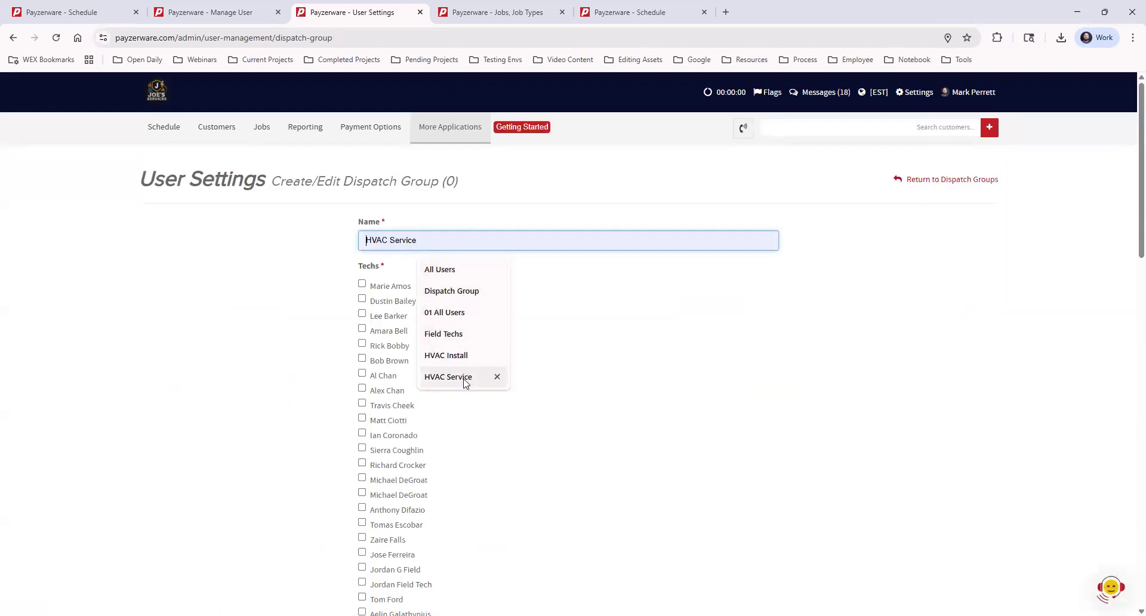
left_click(520, 312)
left_click(362, 284)
left_click(362, 298)
left_click(361, 314)
left_click(362, 329)
scroll(655, 428, "down", 10)
scroll(654, 428, "down", 6)
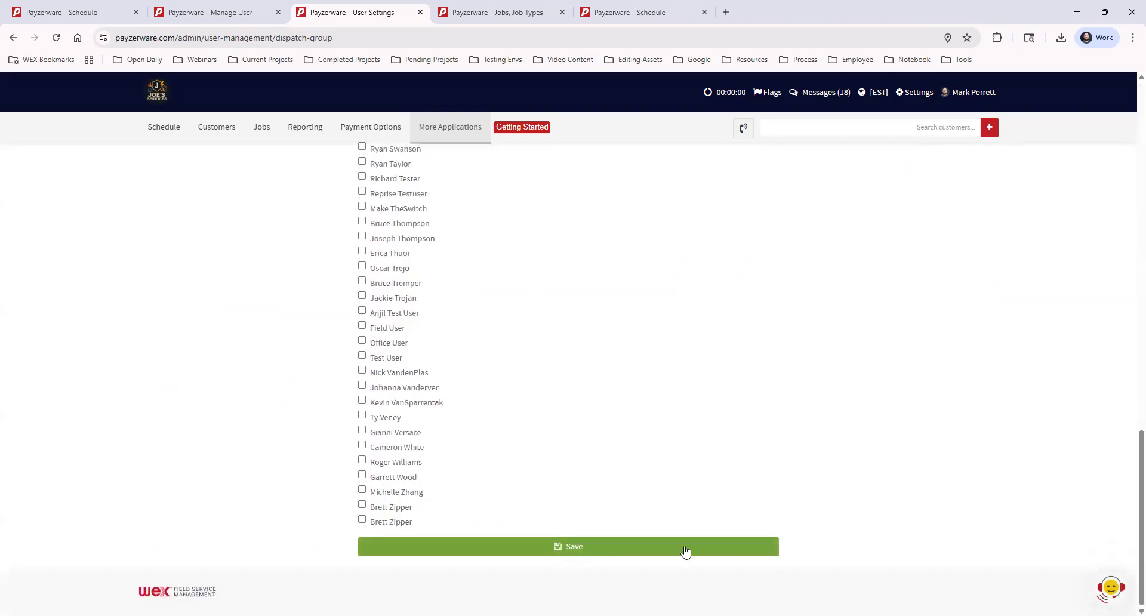
scroll(690, 548, "up", 18)
left_click(950, 182)
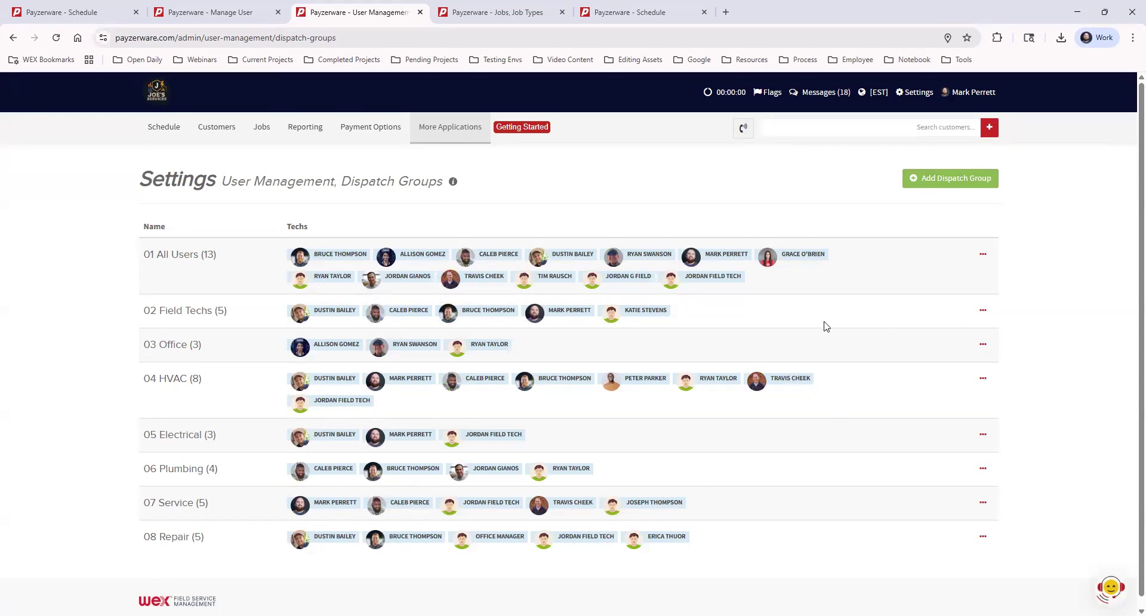
left_click(983, 255)
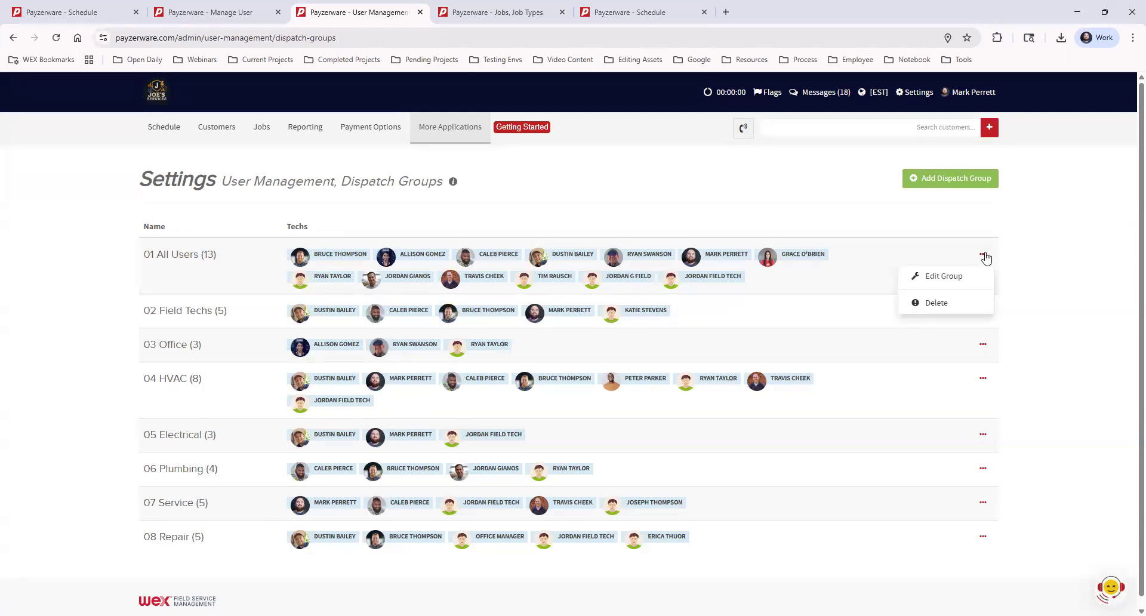
left_click(958, 315)
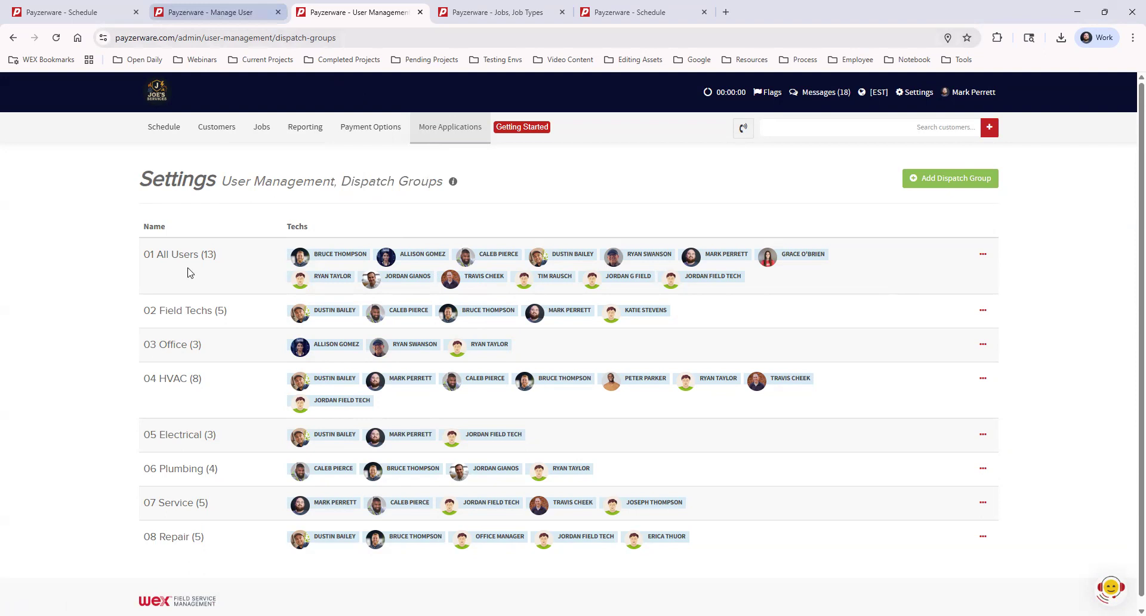
left_click_drag(157, 254, 188, 433)
left_click(225, 410)
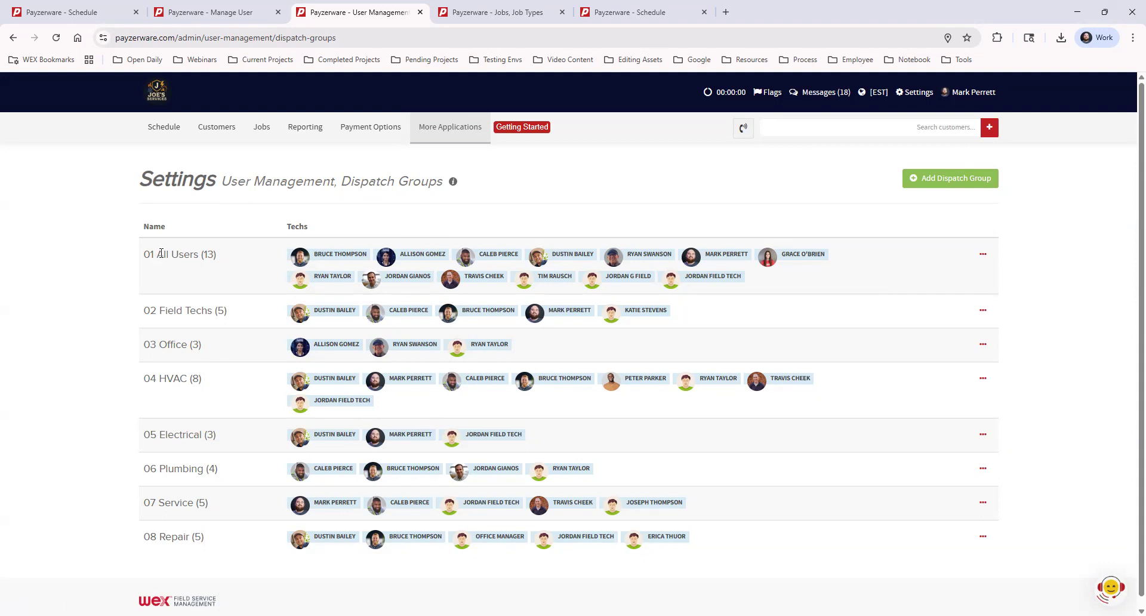
left_click_drag(157, 256, 143, 258)
left_click(237, 261)
Step: Open Settings > Jobs > Job Types and start a + New Job Type form
left_click(917, 96)
mouse_move(876, 174)
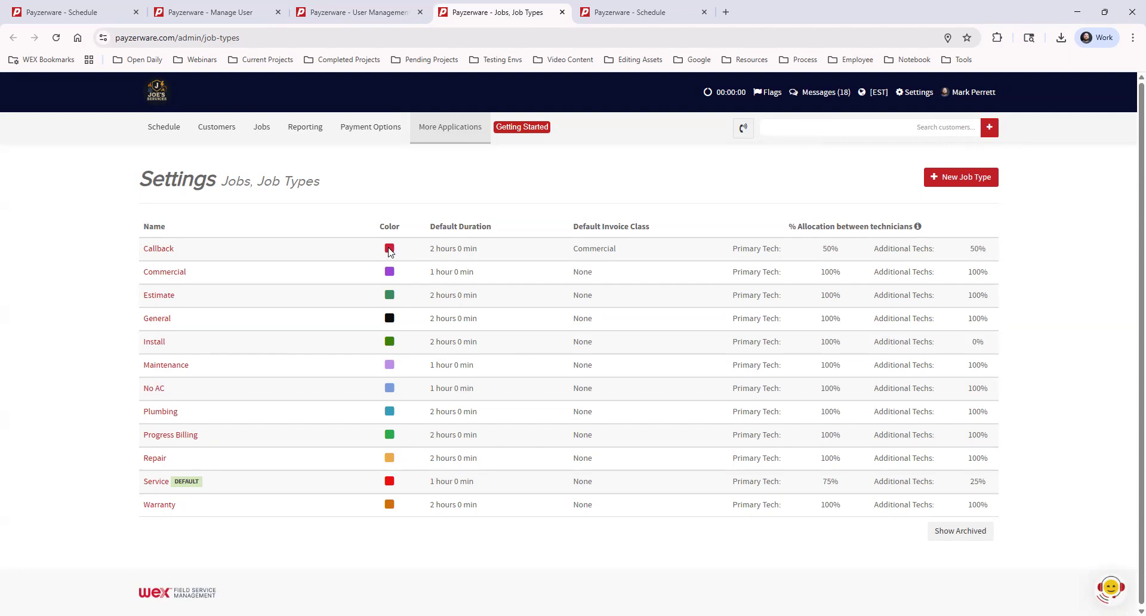
left_click(974, 178)
Step: Change the job type colour from red C91F37 to purple 6327bb in the colour picker
left_click(493, 157)
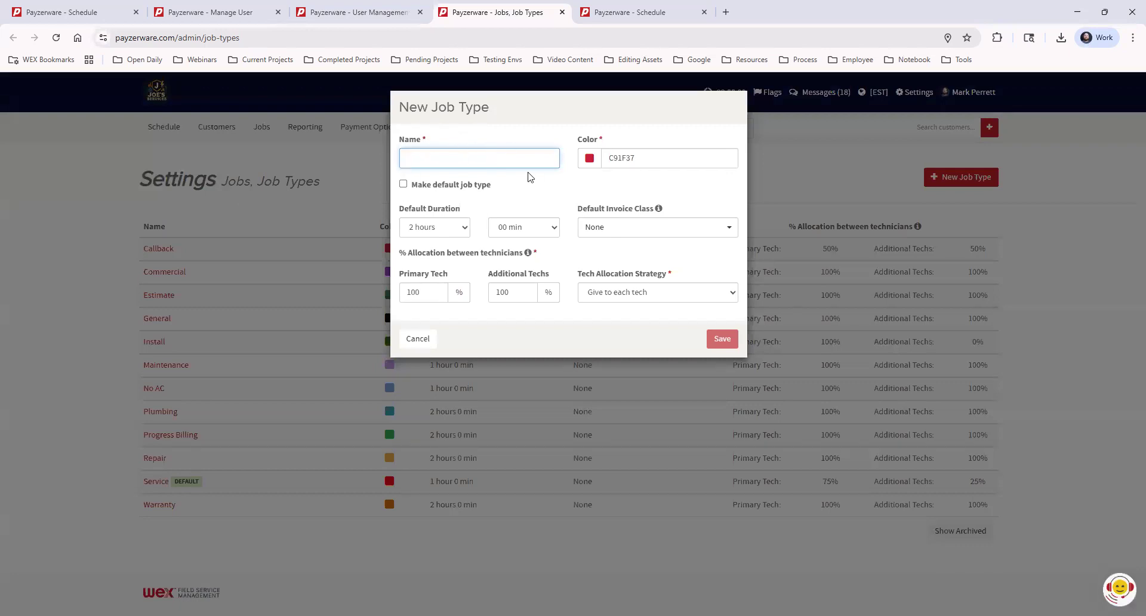
left_click(644, 160)
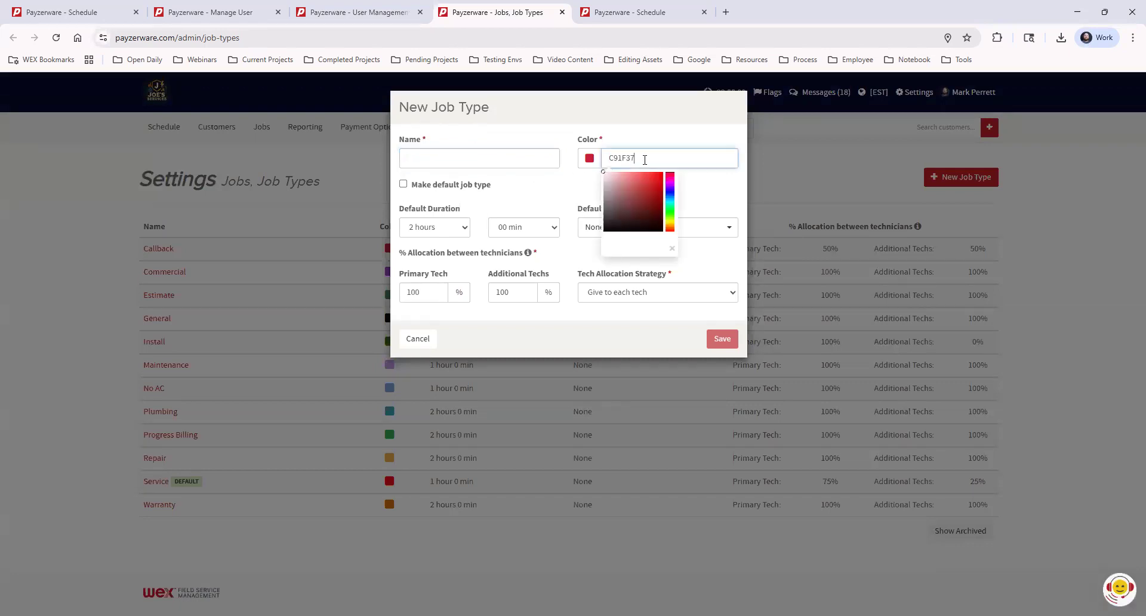
left_click(655, 187)
left_click(628, 206)
left_click(671, 187)
left_click(651, 188)
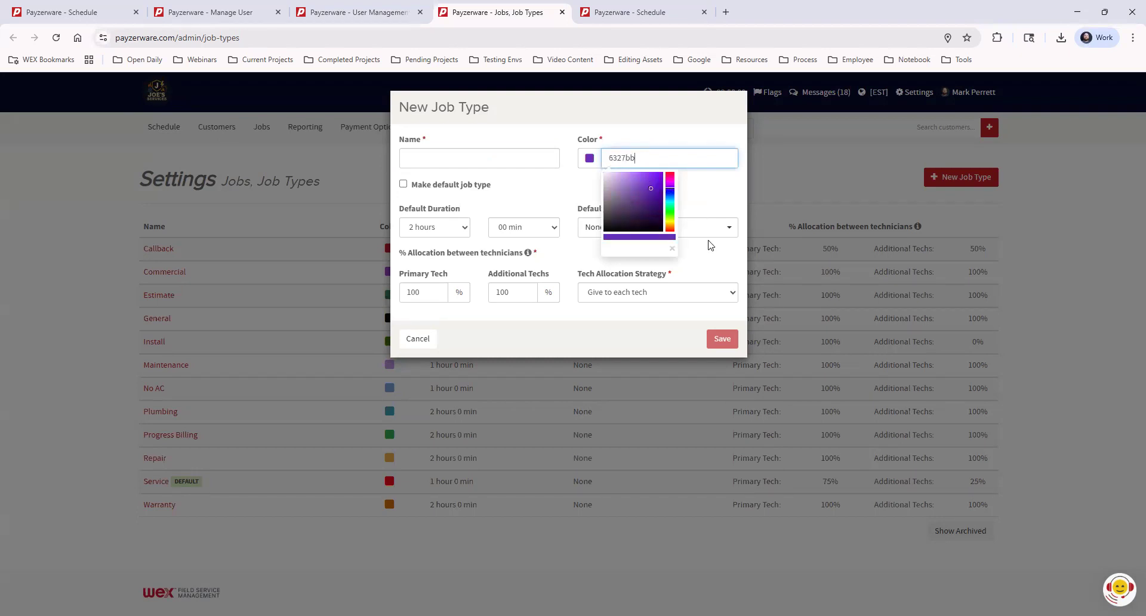
left_click(715, 202)
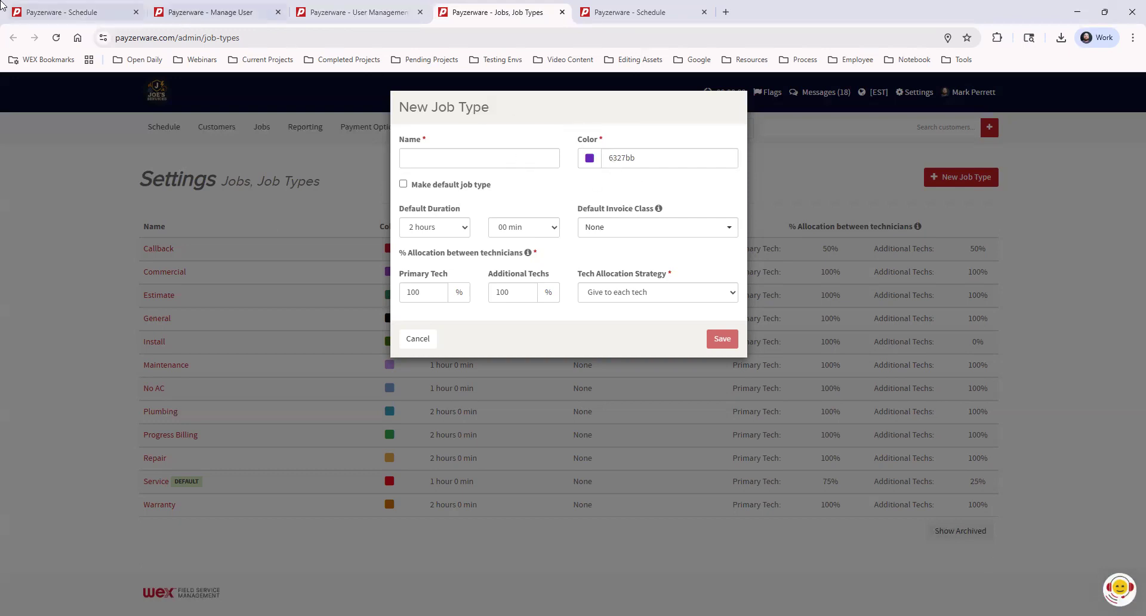
Step: Check the technician schedule tab, then come back to the New Job Type form
left_click(69, 12)
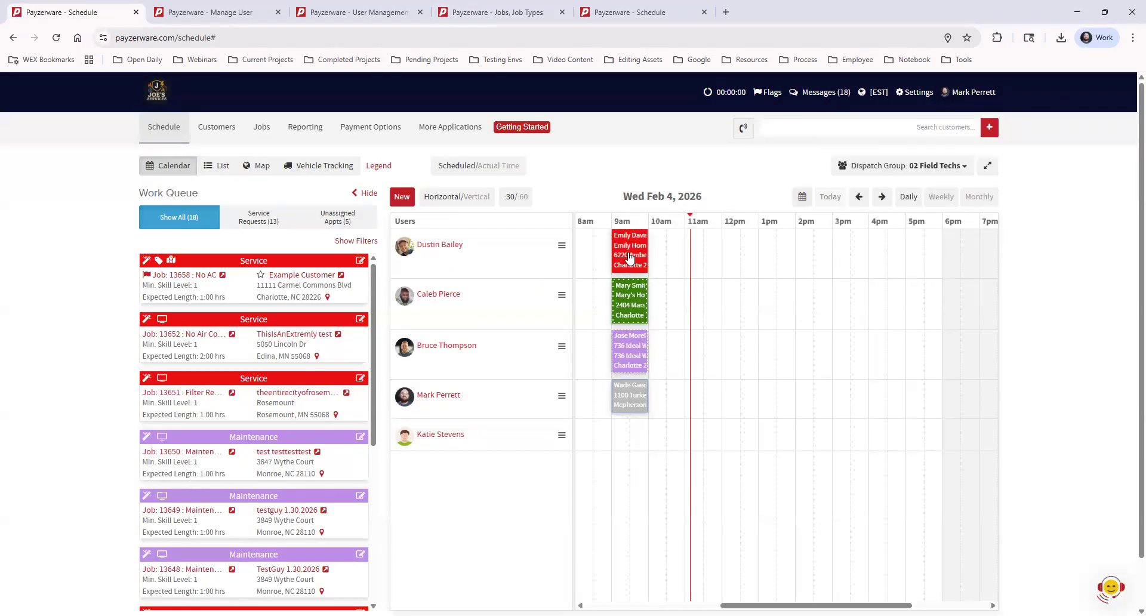
mouse_move(628, 254)
left_click(519, 15)
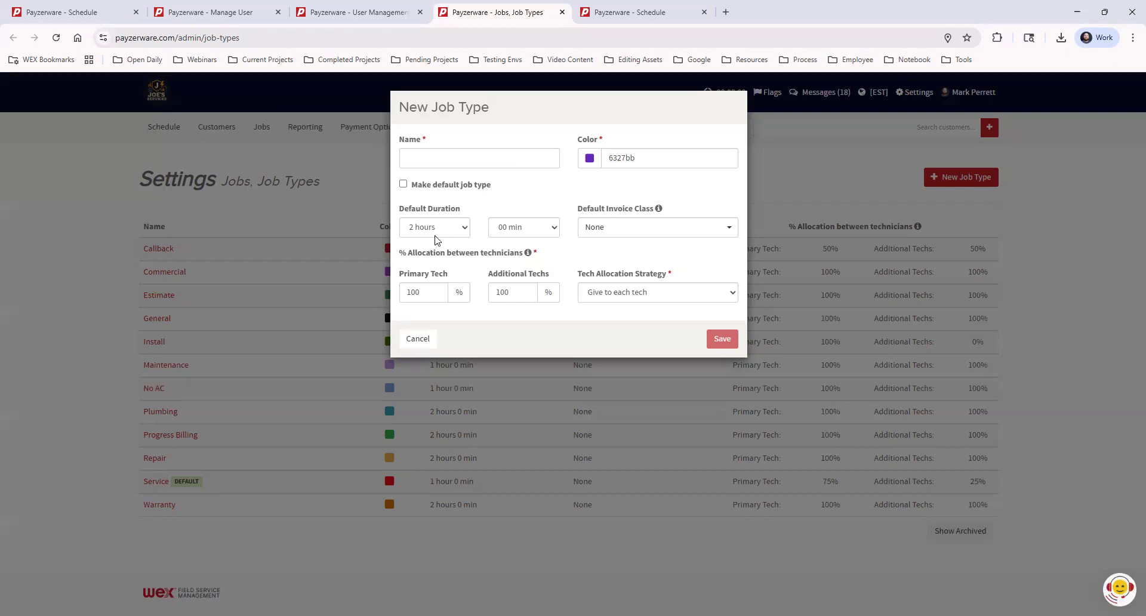
Step: Choose a 3-hour default duration, then dismiss the New Job Type form without saving
left_click(435, 229)
left_click(436, 293)
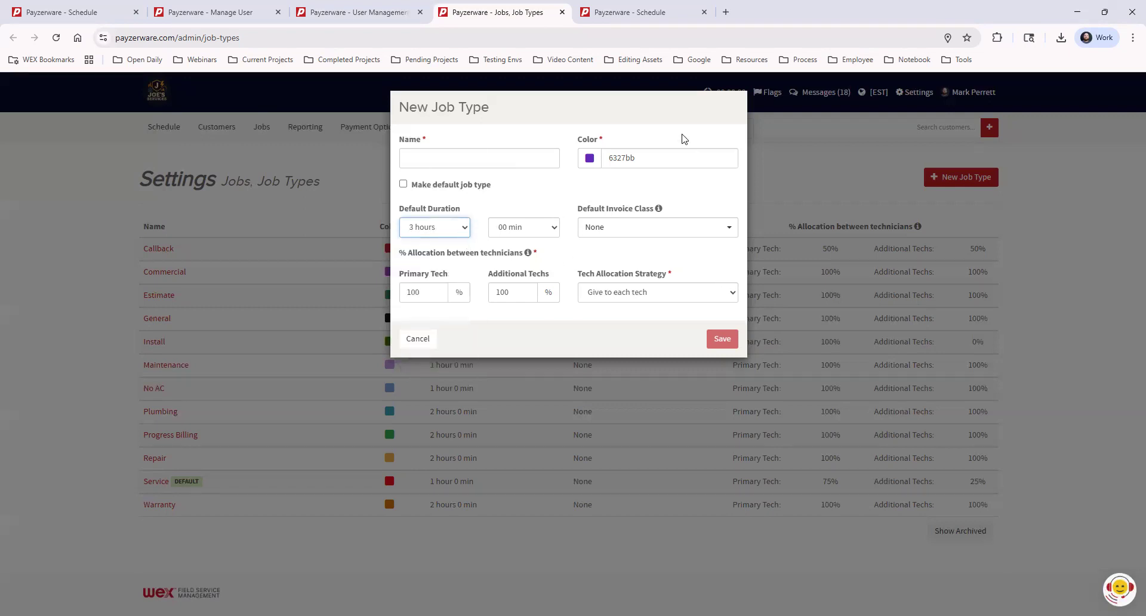
left_click(563, 201)
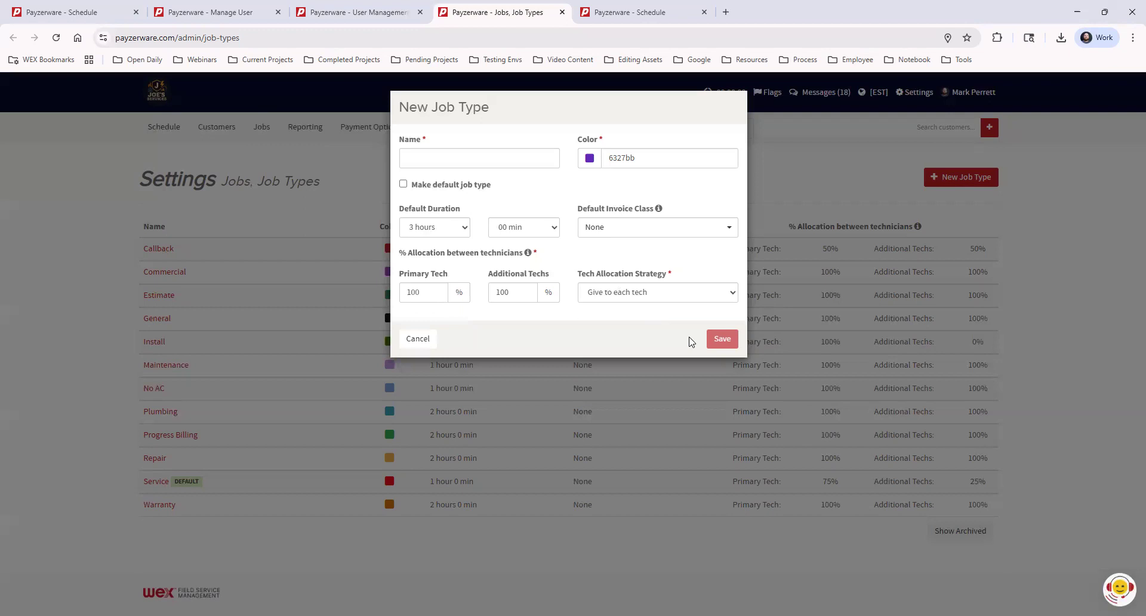
left_click(810, 189)
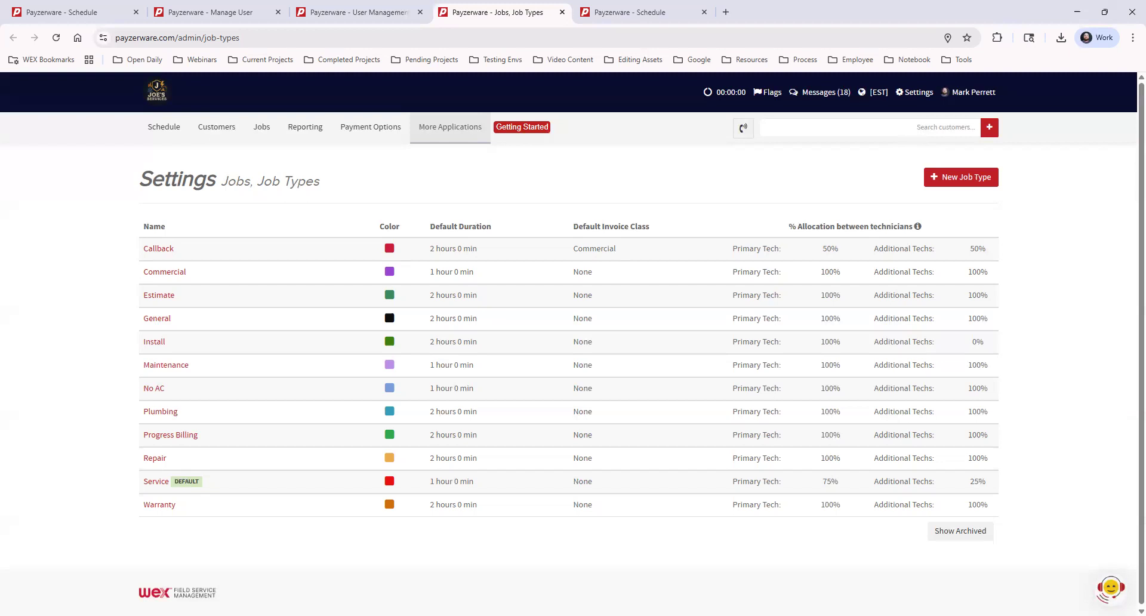
Step: On the last Schedule tab, start an appointment in the fourth tech's row at 12pm
left_click(656, 12)
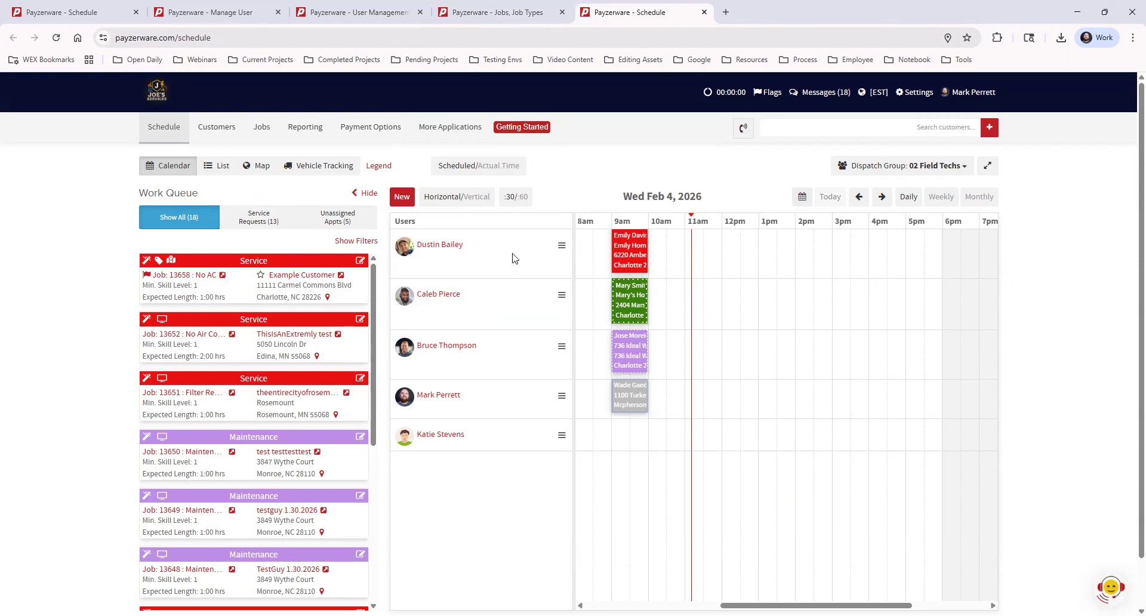
left_click(402, 197)
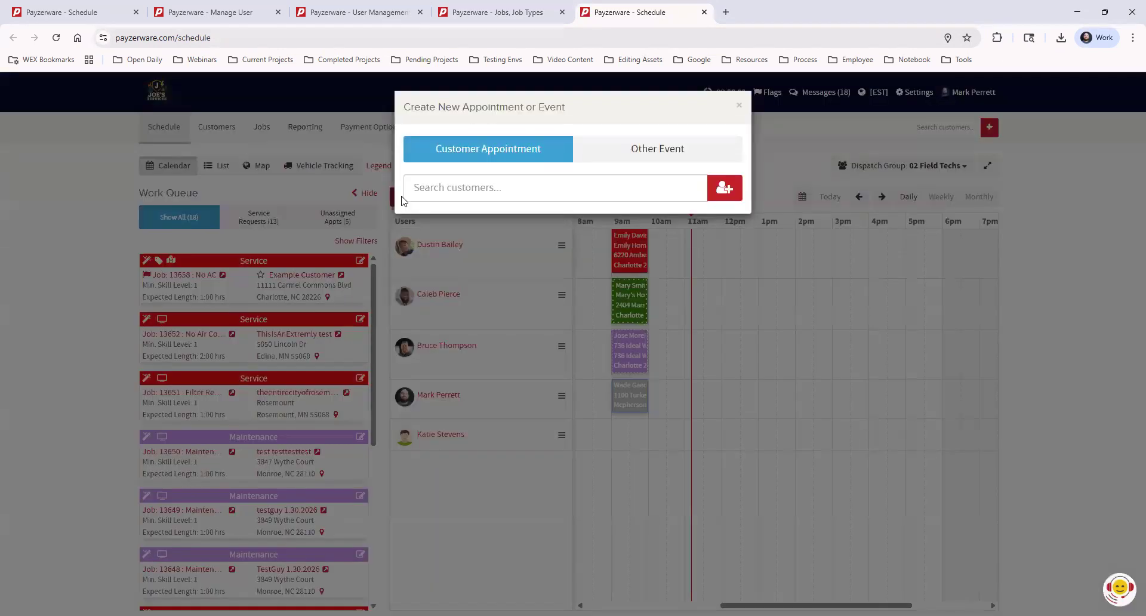
left_click(739, 106)
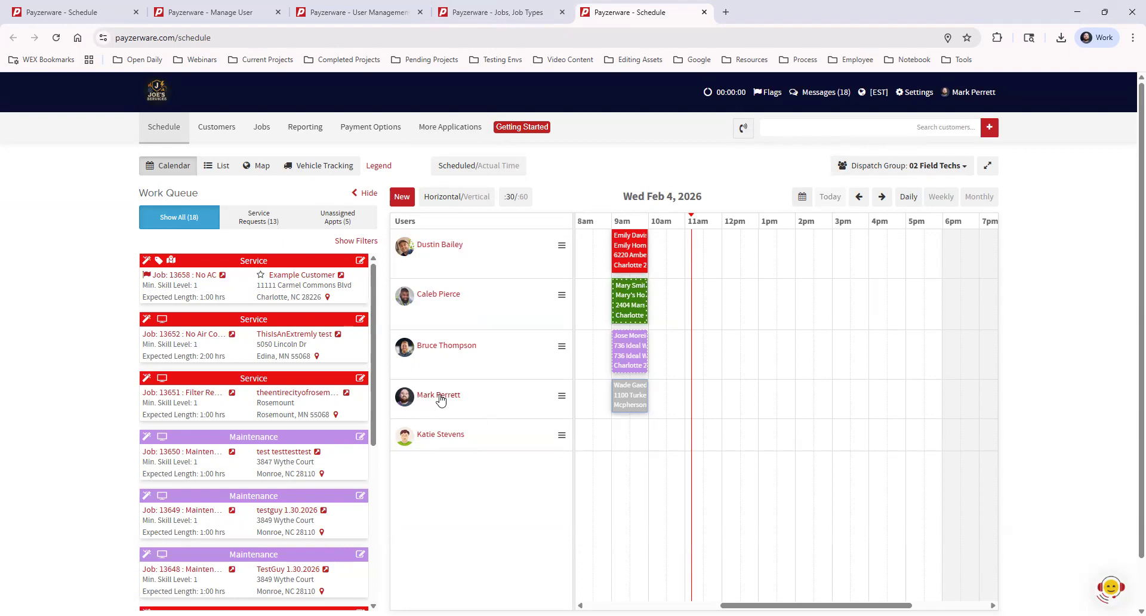
left_click(731, 392)
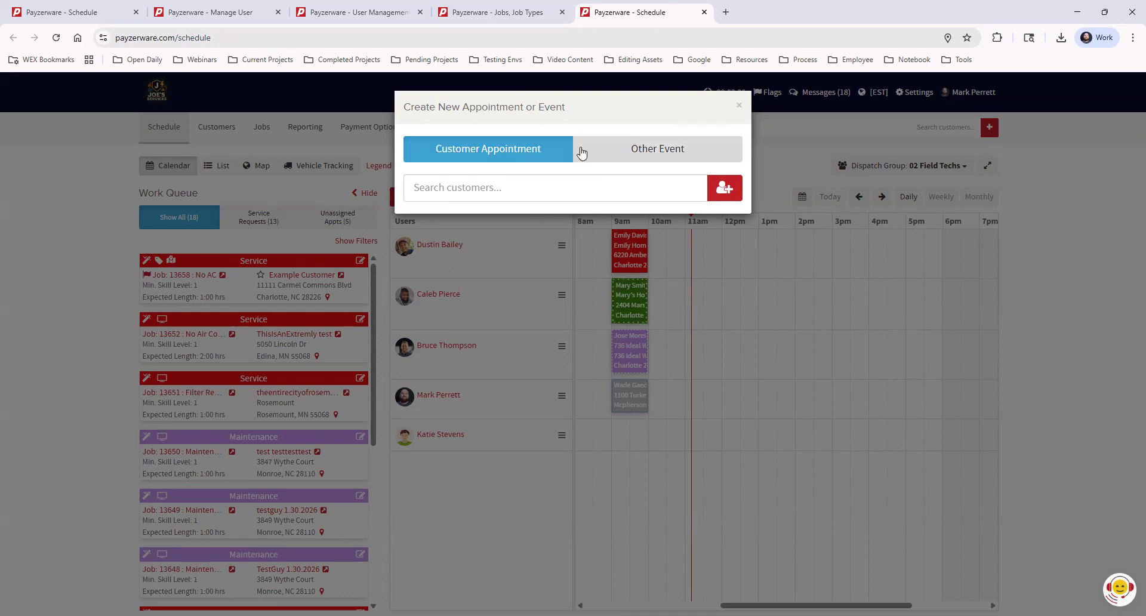
left_click(521, 190)
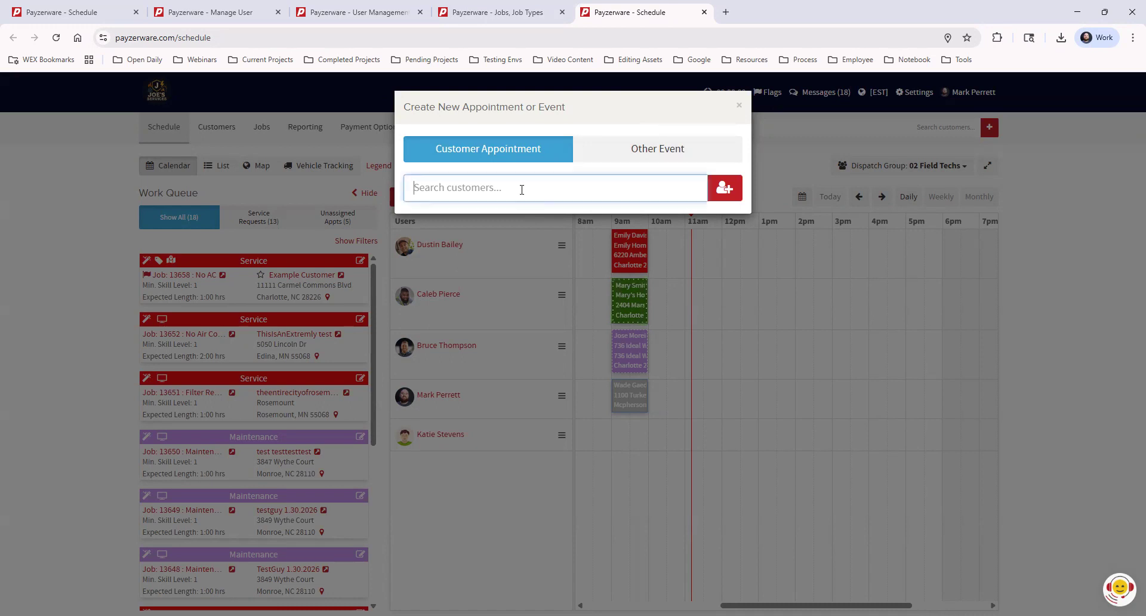
Step: Enter a customer name in the search, then choose to add a brand-new customer
type("justin")
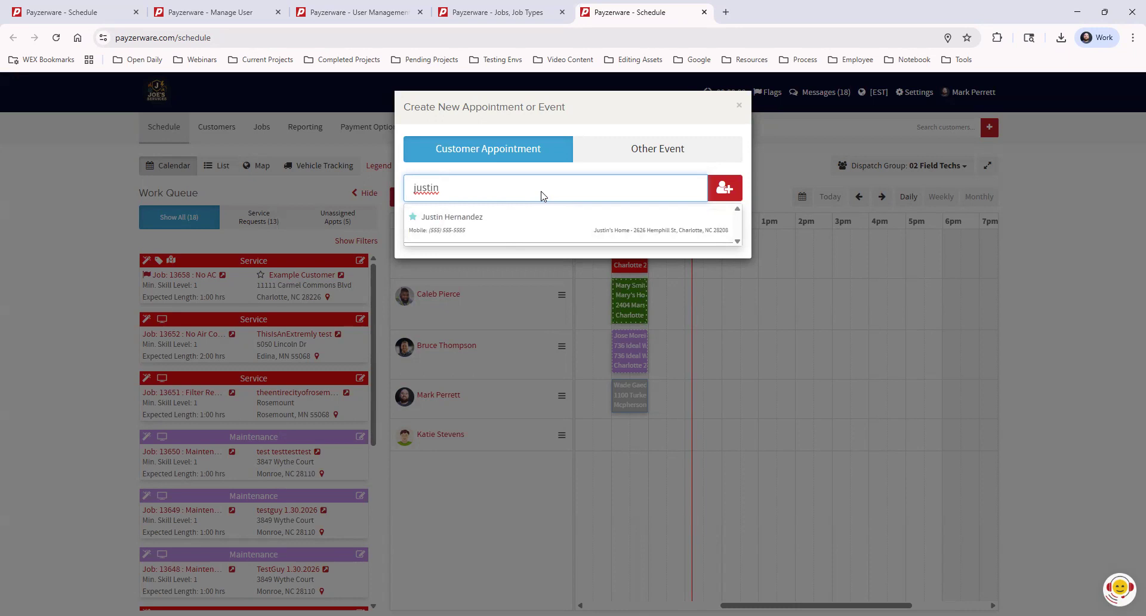
left_click(724, 189)
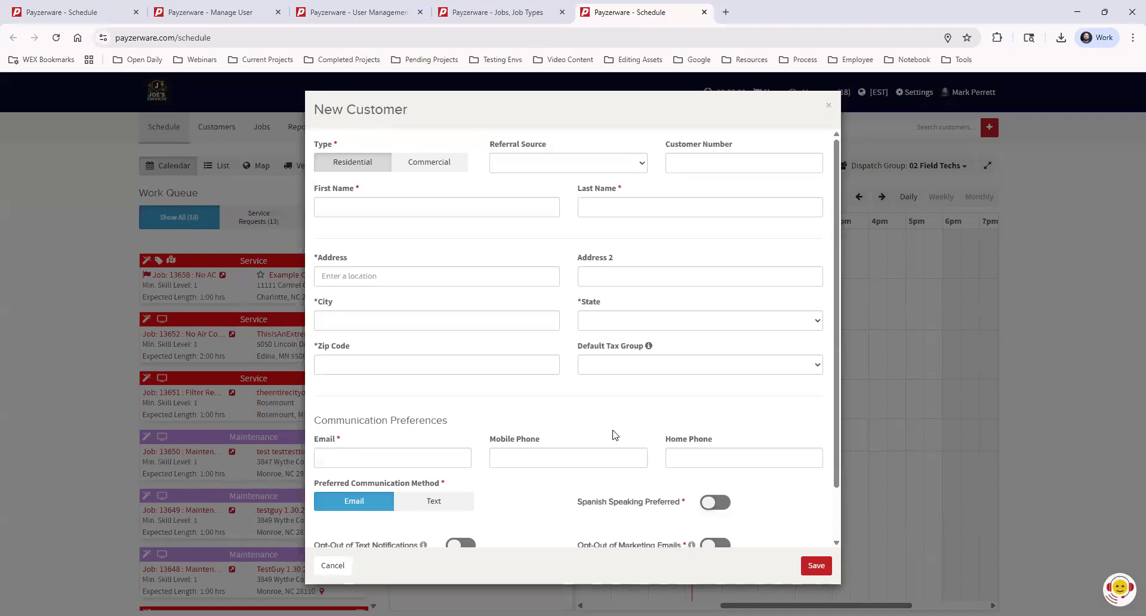
Step: Discard the new-customer form, reclick the noon slot, and pick the matching existing customer
left_click(337, 567)
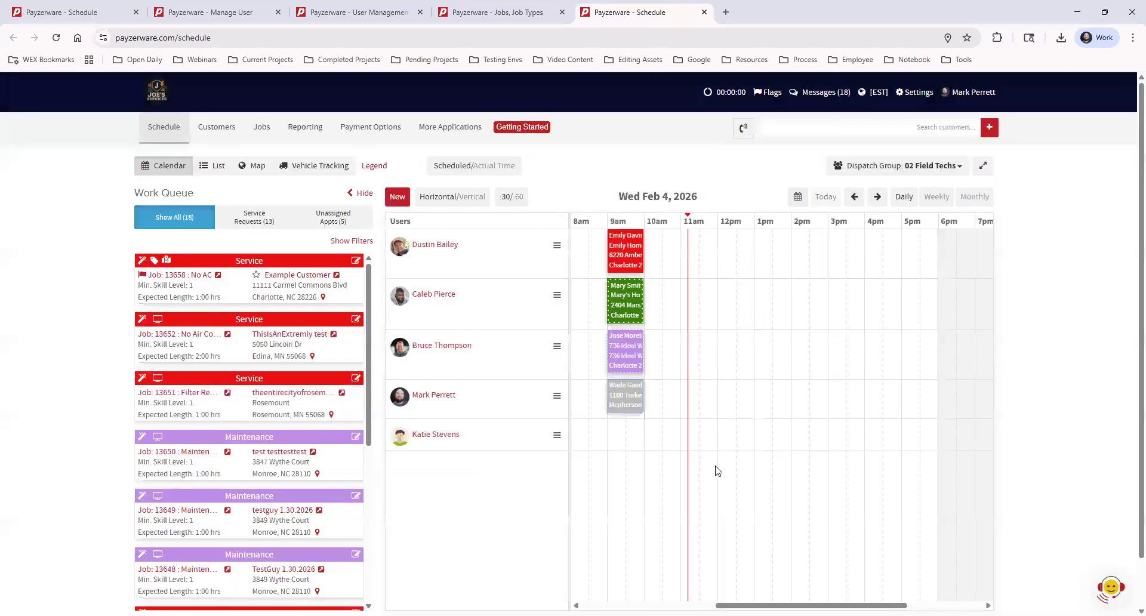
left_click(727, 395)
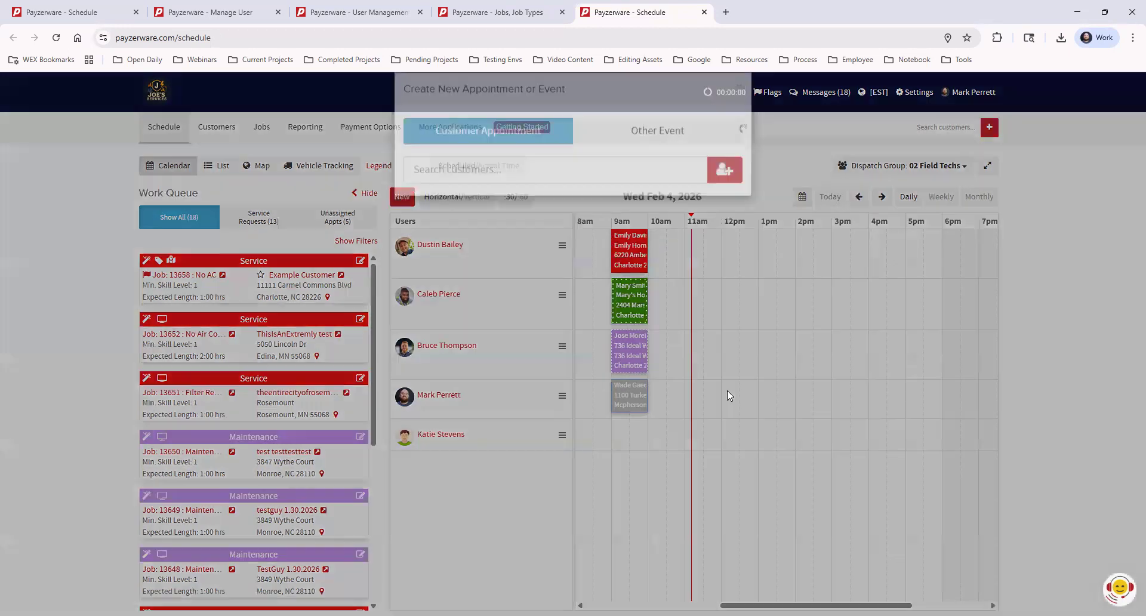
left_click(454, 187)
type("justin")
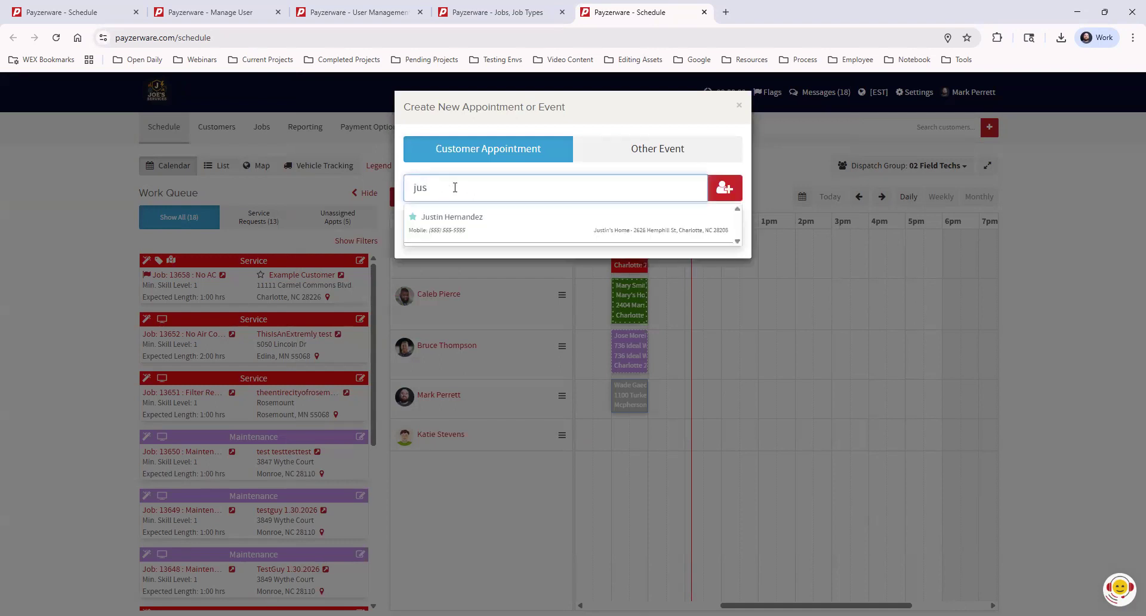
left_click(475, 226)
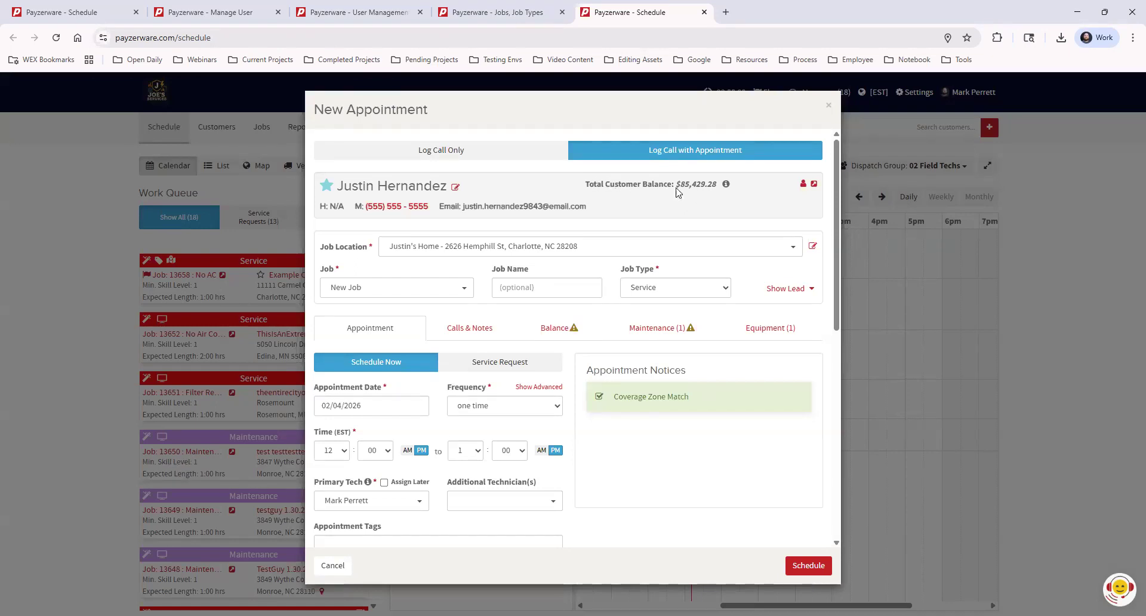
left_click_drag(680, 186, 718, 186)
left_click(455, 187)
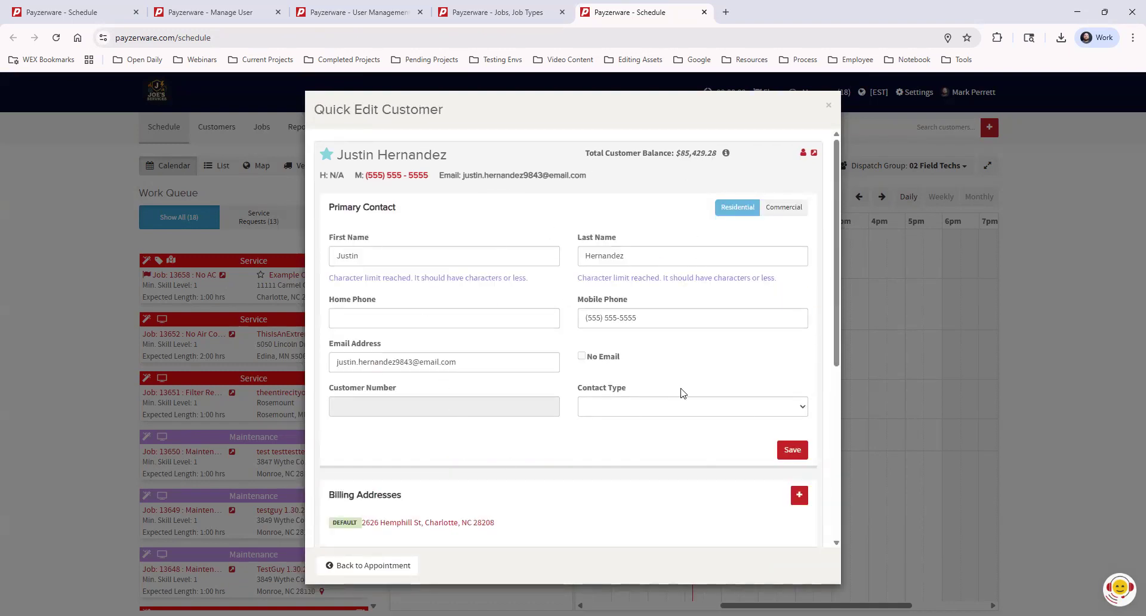
scroll(681, 393, "down", 5)
scroll(674, 411, "up", 5)
left_click(385, 566)
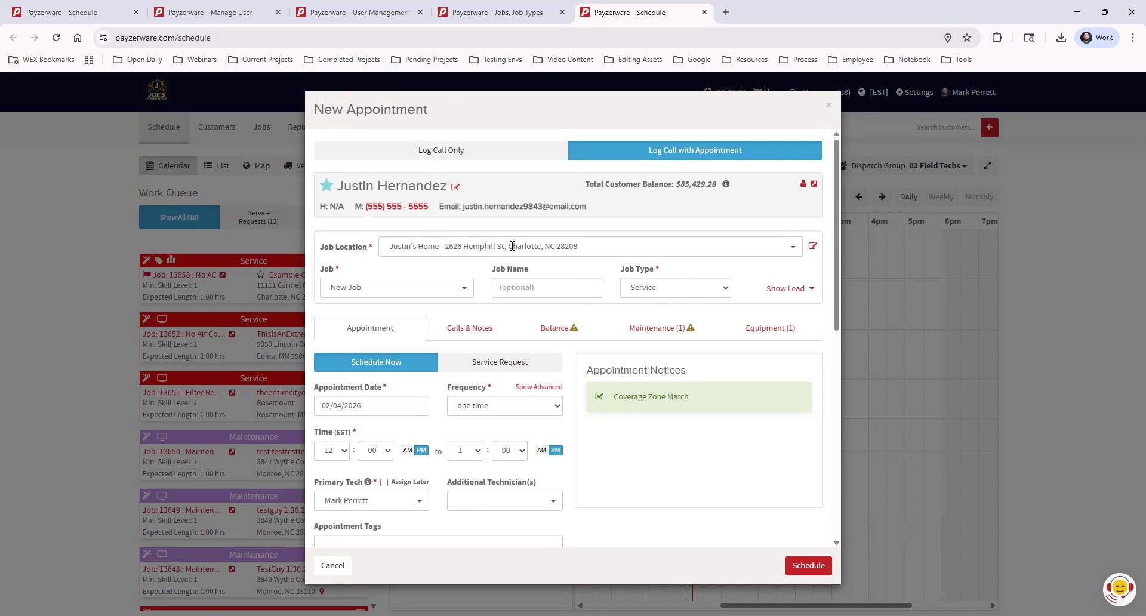
Step: Choose the customer's home address as the job location, then open its saved locations for quick editing
left_click(596, 247)
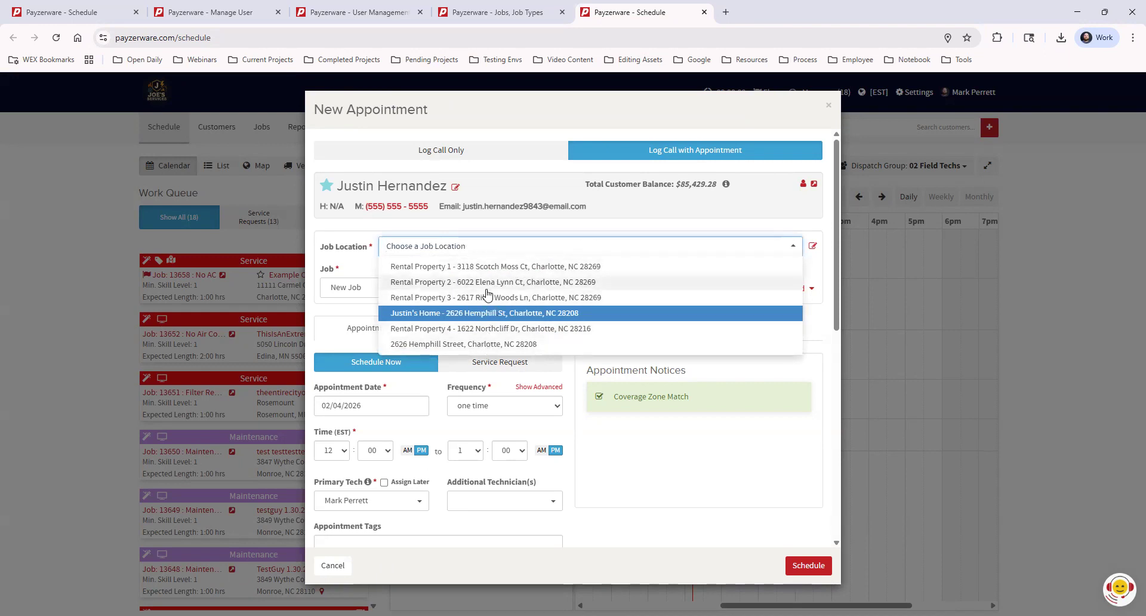
left_click(579, 315)
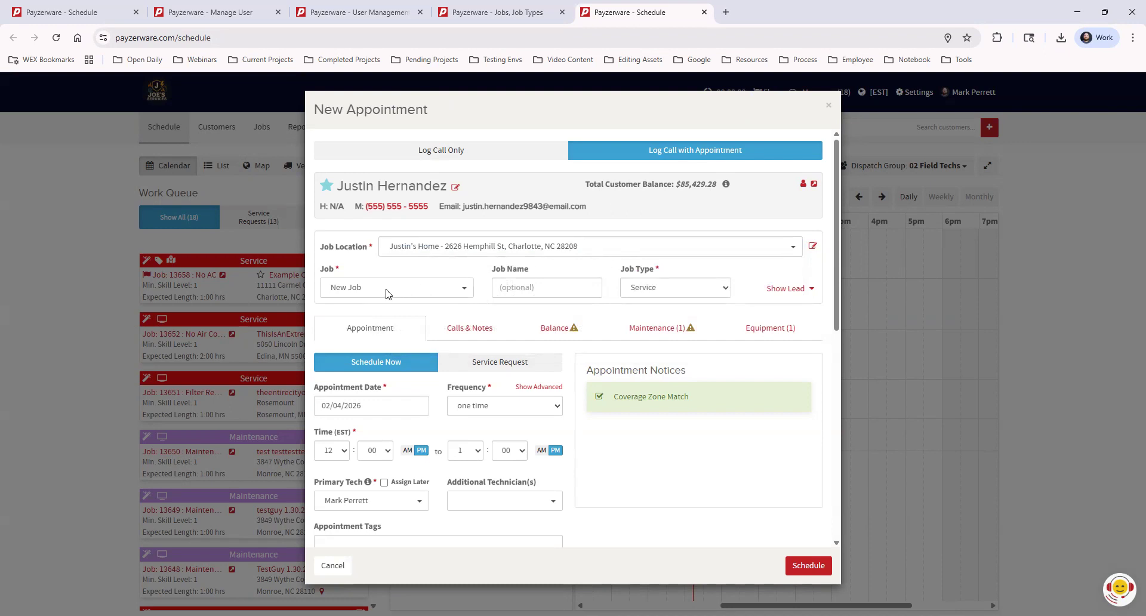
left_click(813, 248)
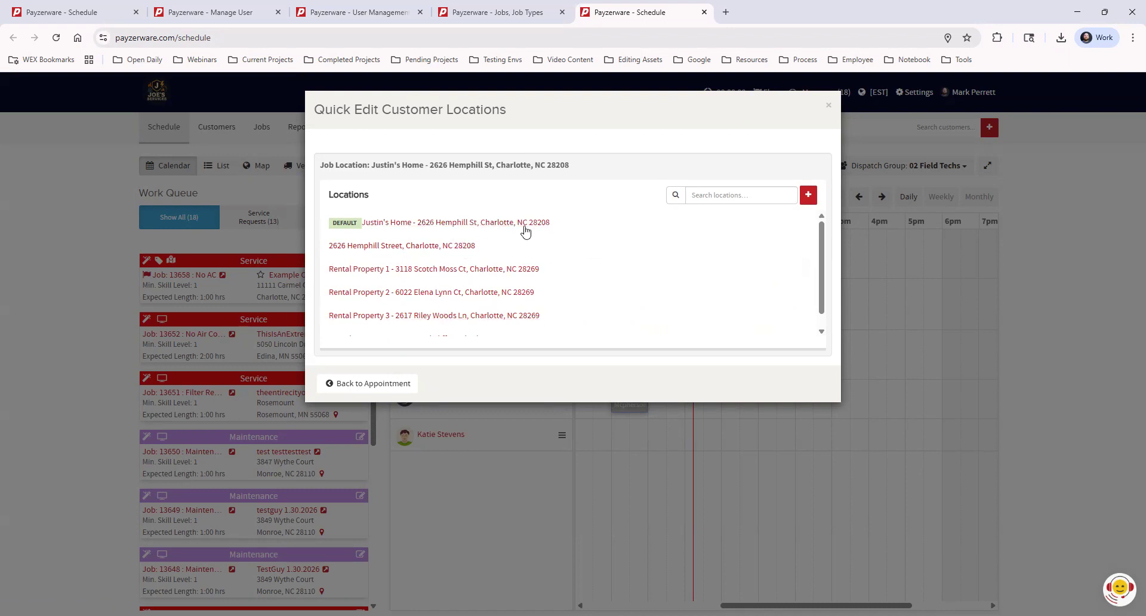
Step: Inspect the default home location's address details (zip 28208) and go back to the New Appointment form
left_click(529, 224)
left_click_drag(621, 405, 582, 406)
left_click(644, 423)
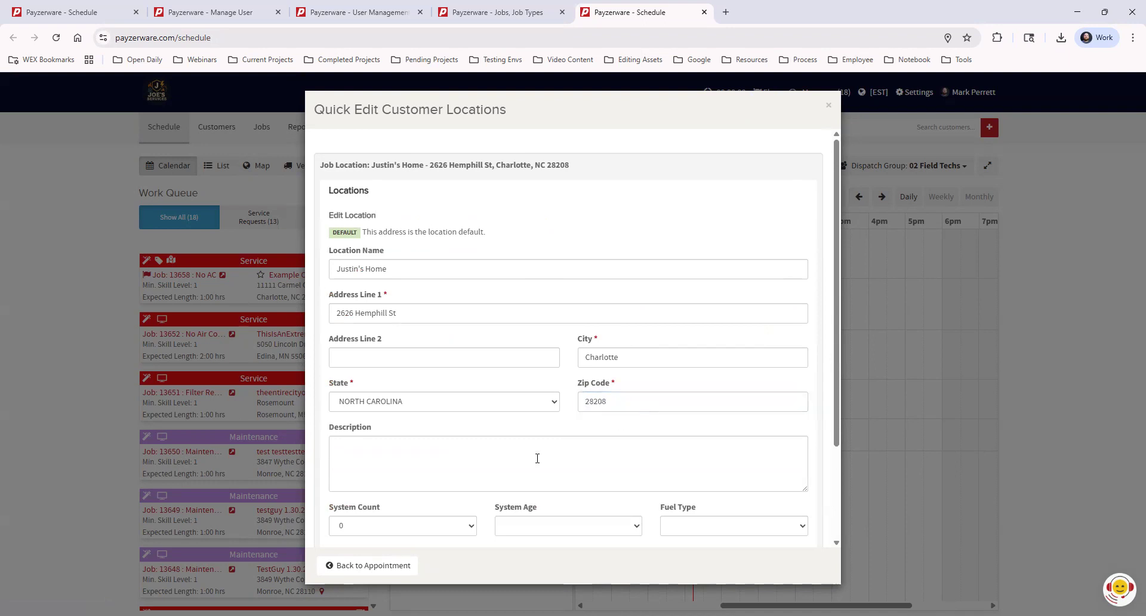
scroll(609, 499, "down", 3)
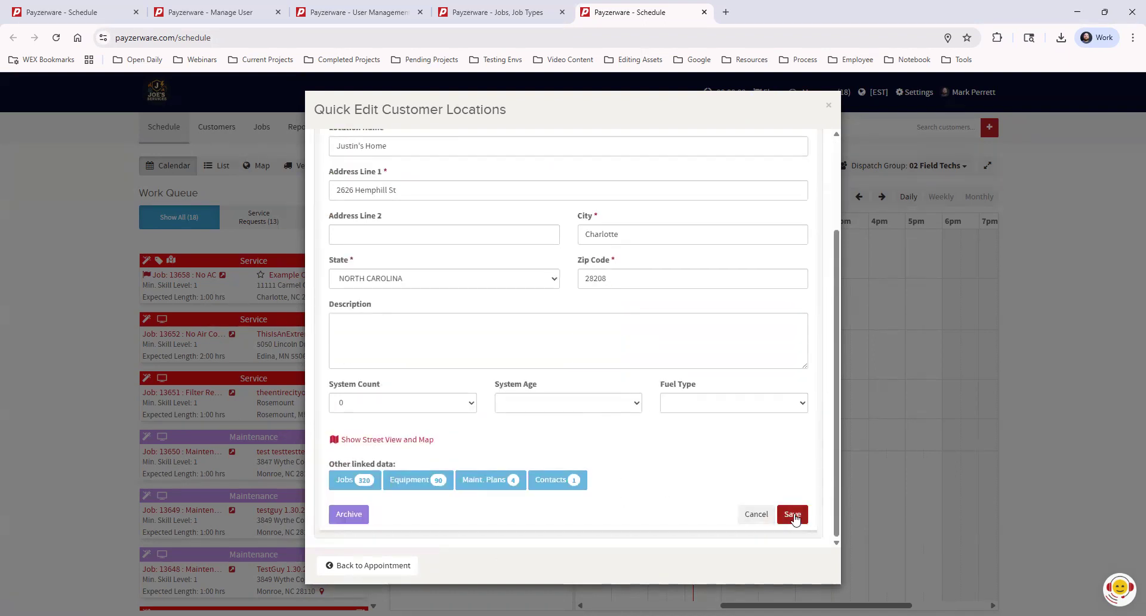
left_click(389, 565)
scroll(601, 406, "up", 1)
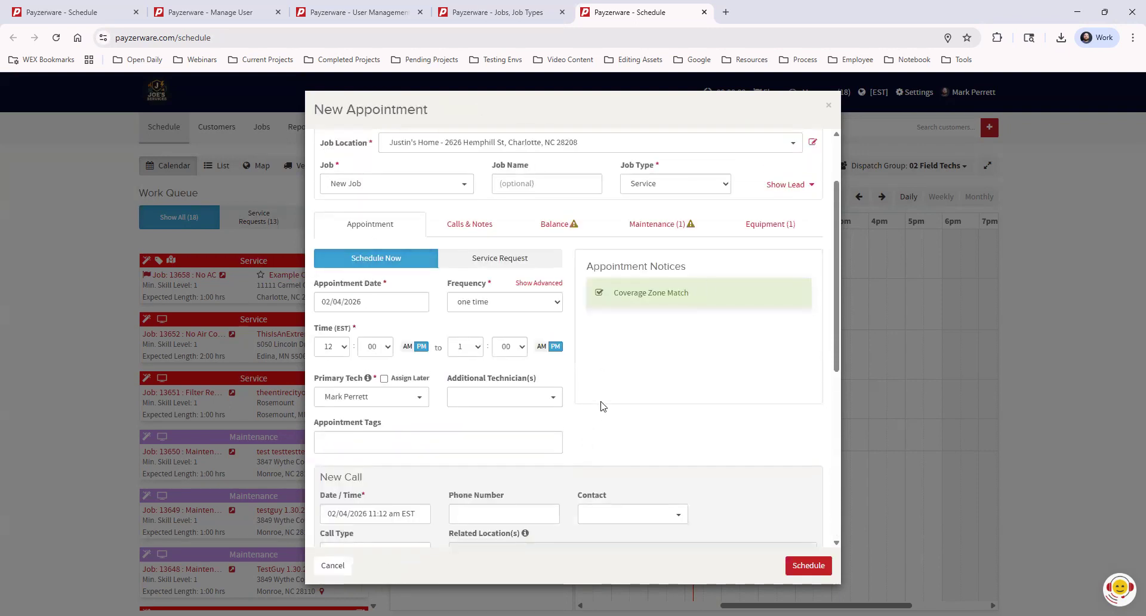
scroll(602, 406, "up", 2)
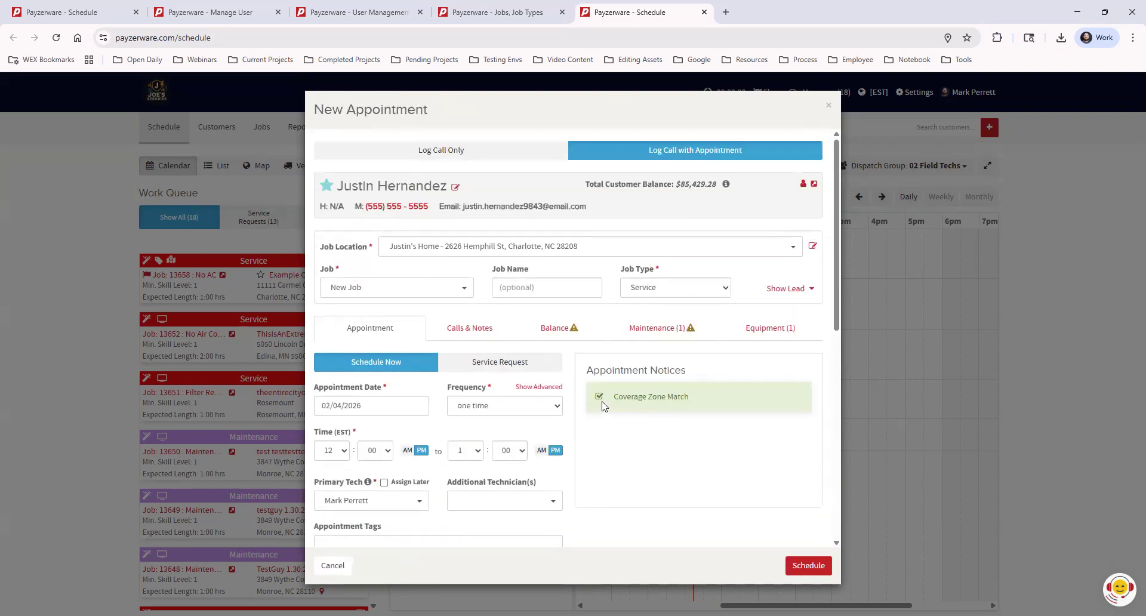
double_click(327, 269)
left_click(375, 275)
left_click(393, 288)
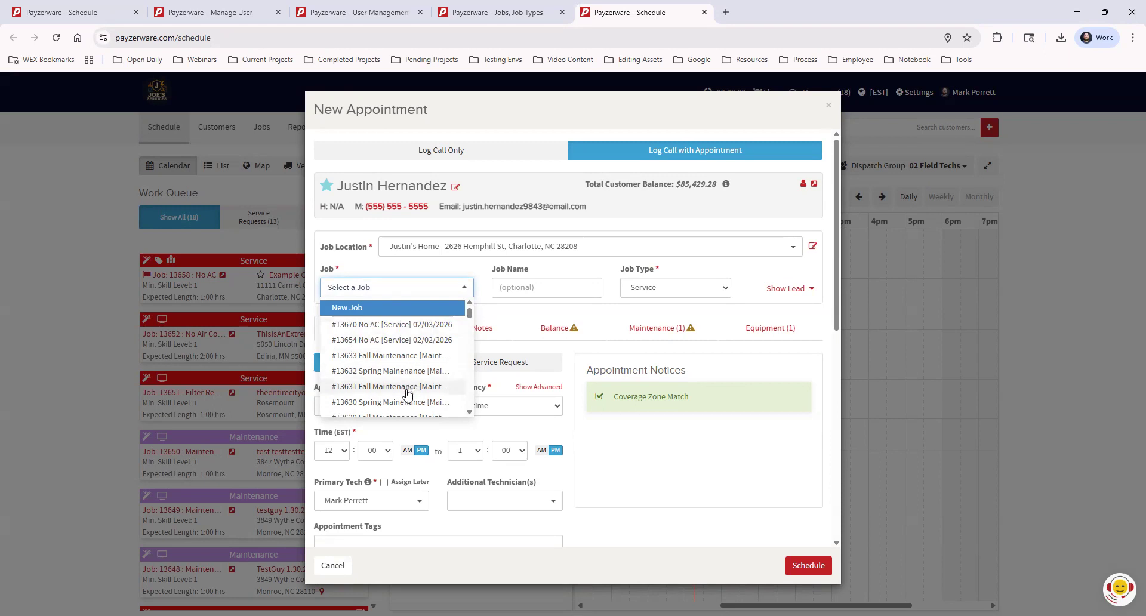
scroll(408, 397, "down", 2)
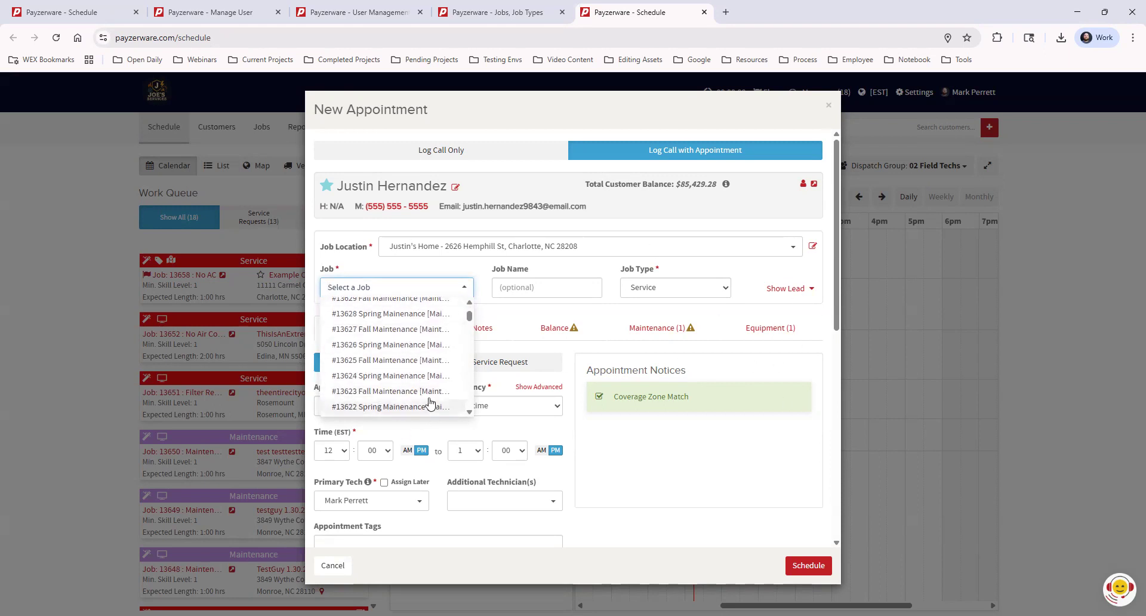
left_click(420, 270)
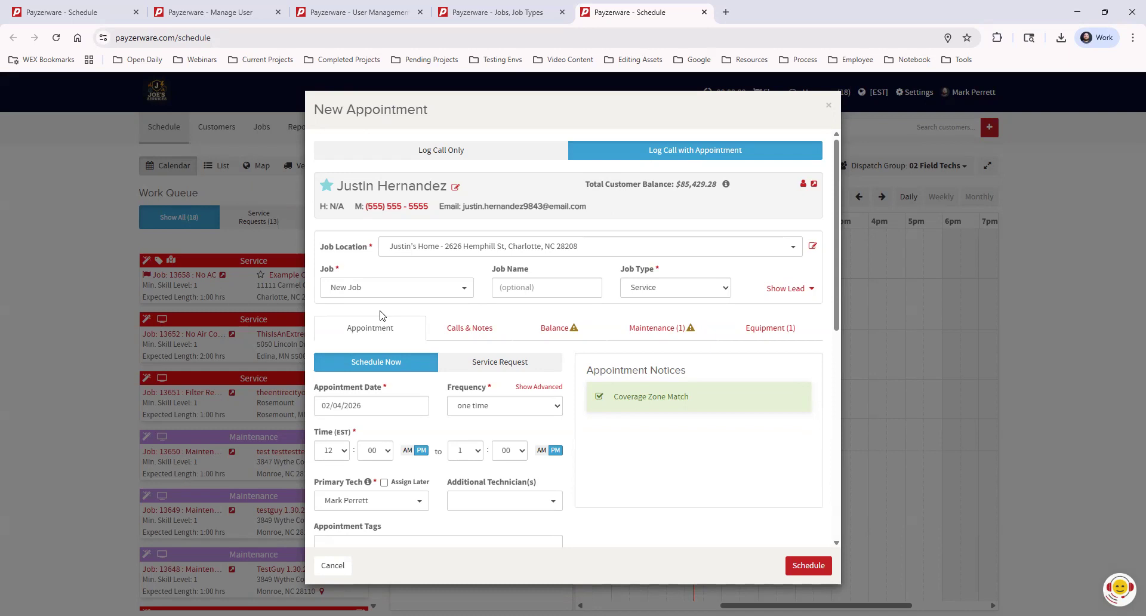
left_click(367, 289)
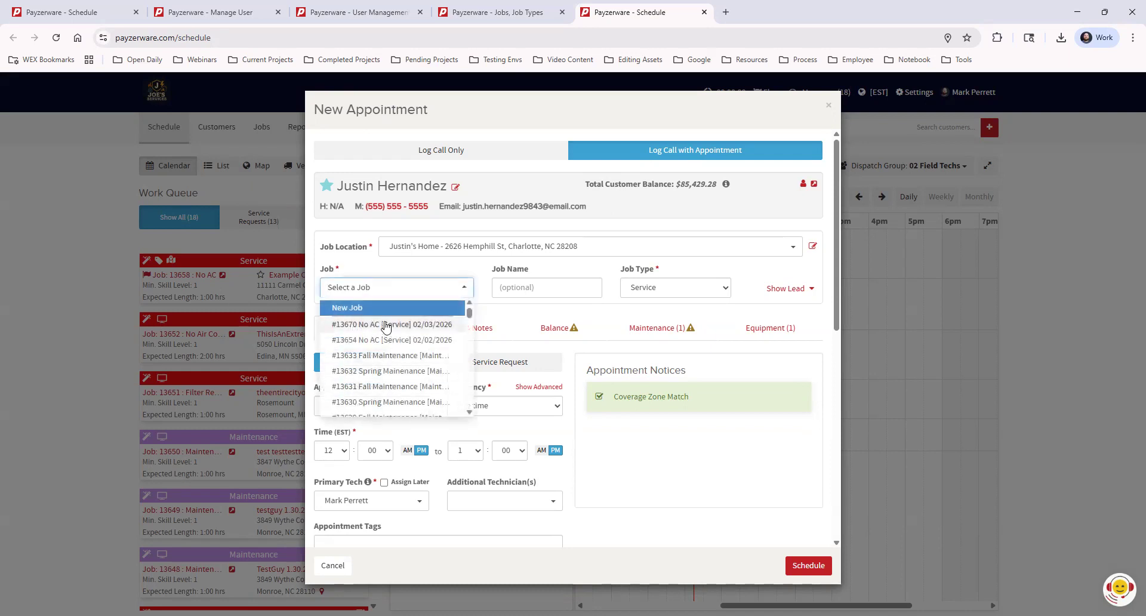
key("Return")
left_click(539, 292)
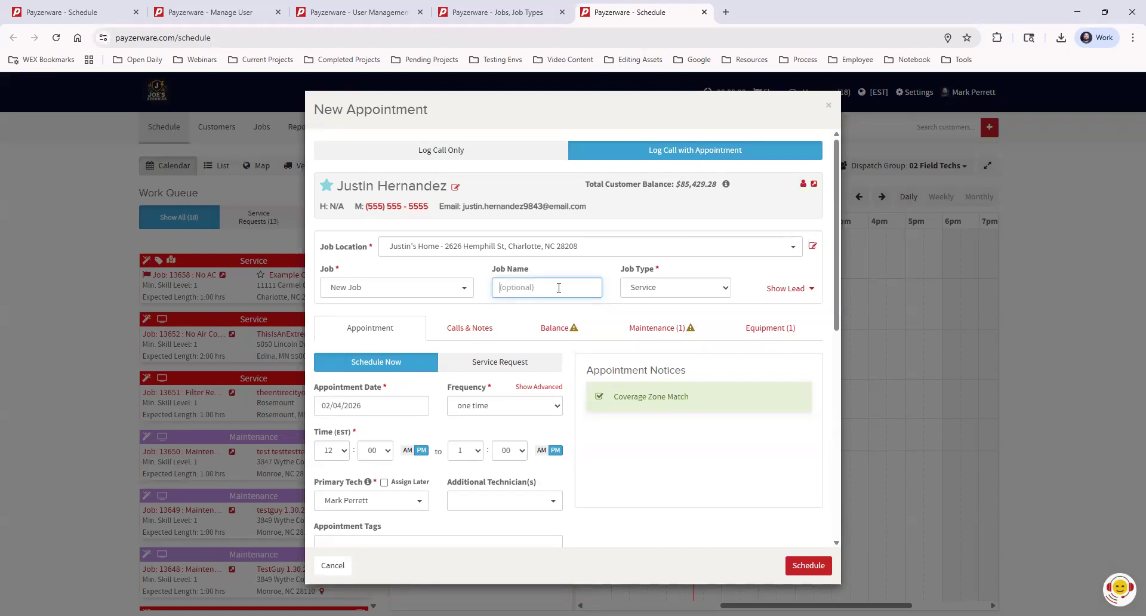
Step: Enter 'No AC' as the job name
type("No AC")
left_click(618, 270)
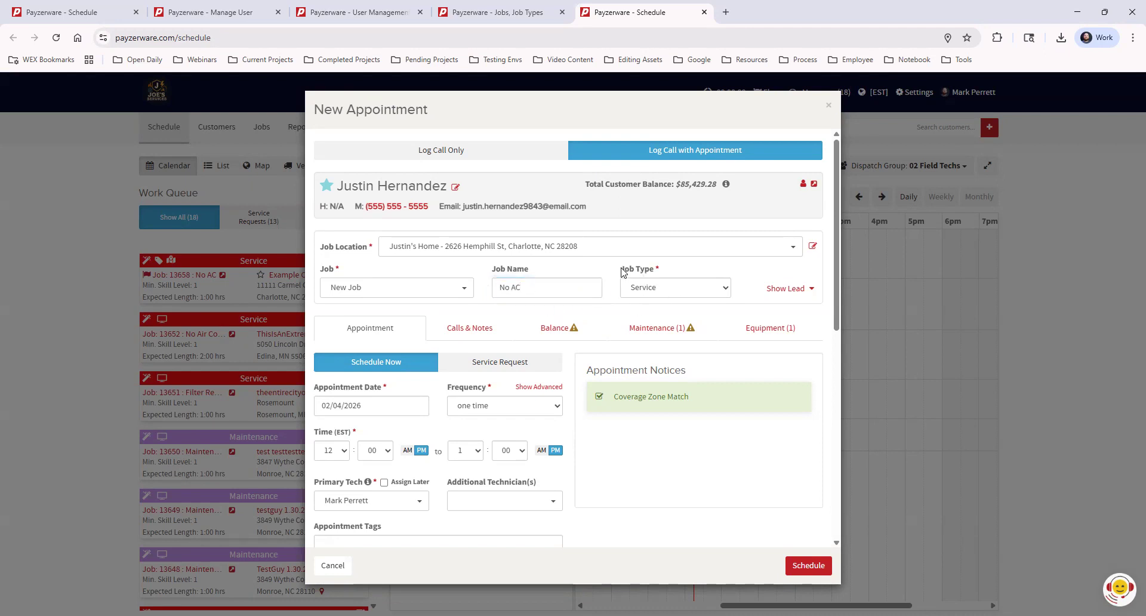
left_click(667, 290)
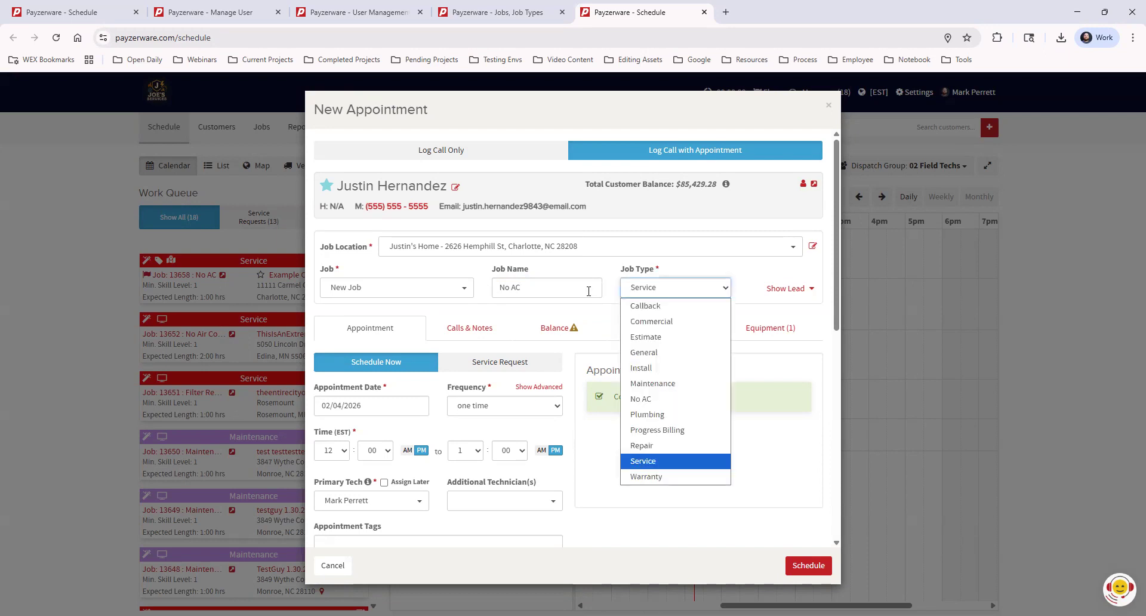
left_click(828, 304)
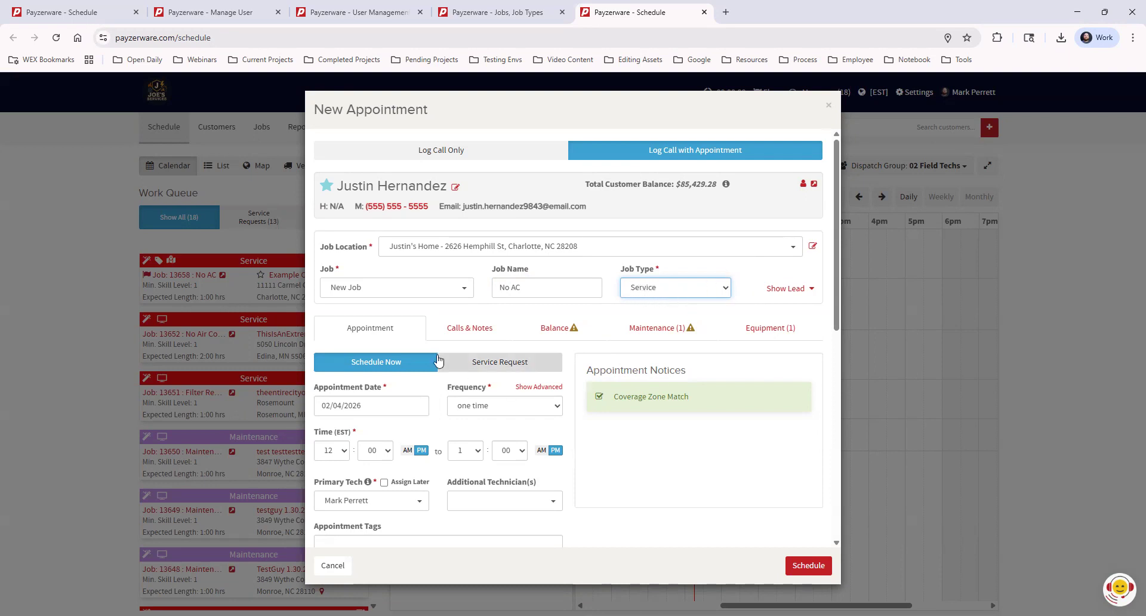
left_click(361, 328)
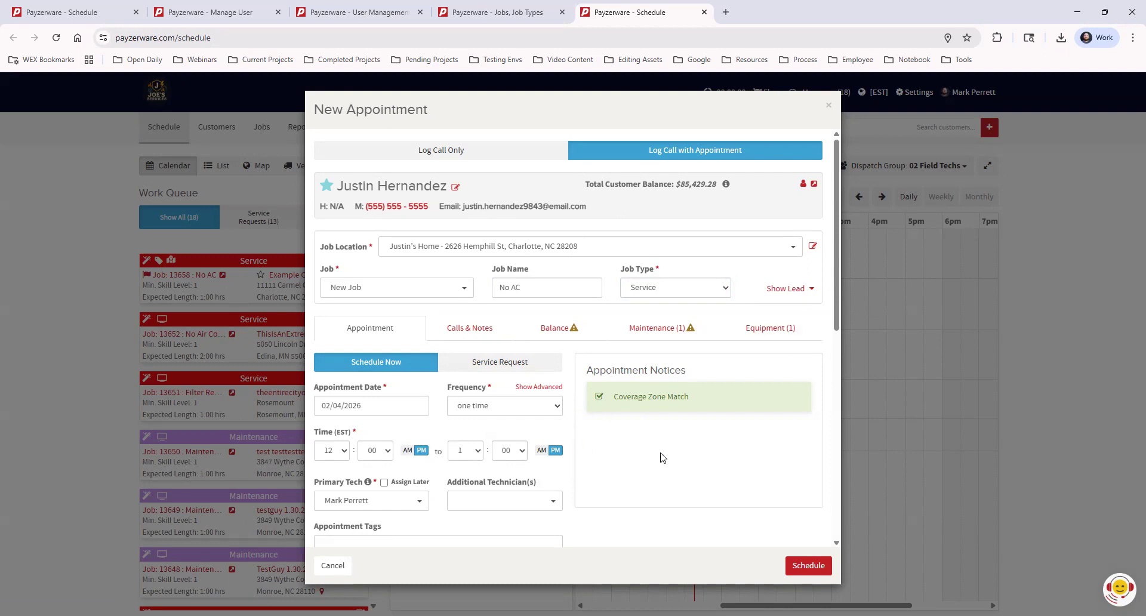
scroll(659, 461, "down", 1)
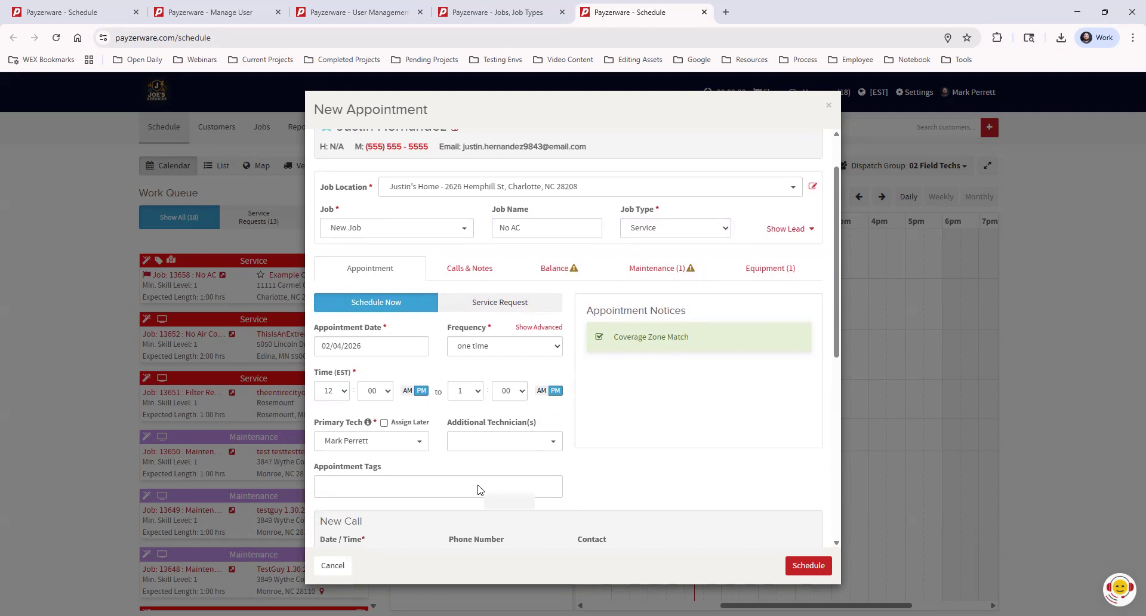
left_click(481, 441)
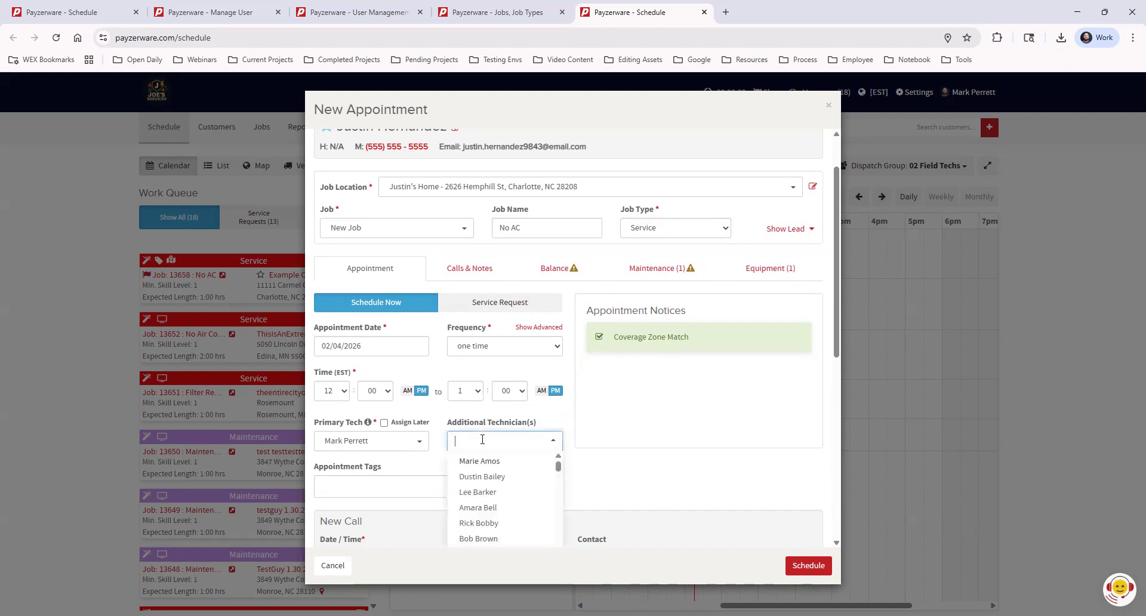
left_click(506, 477)
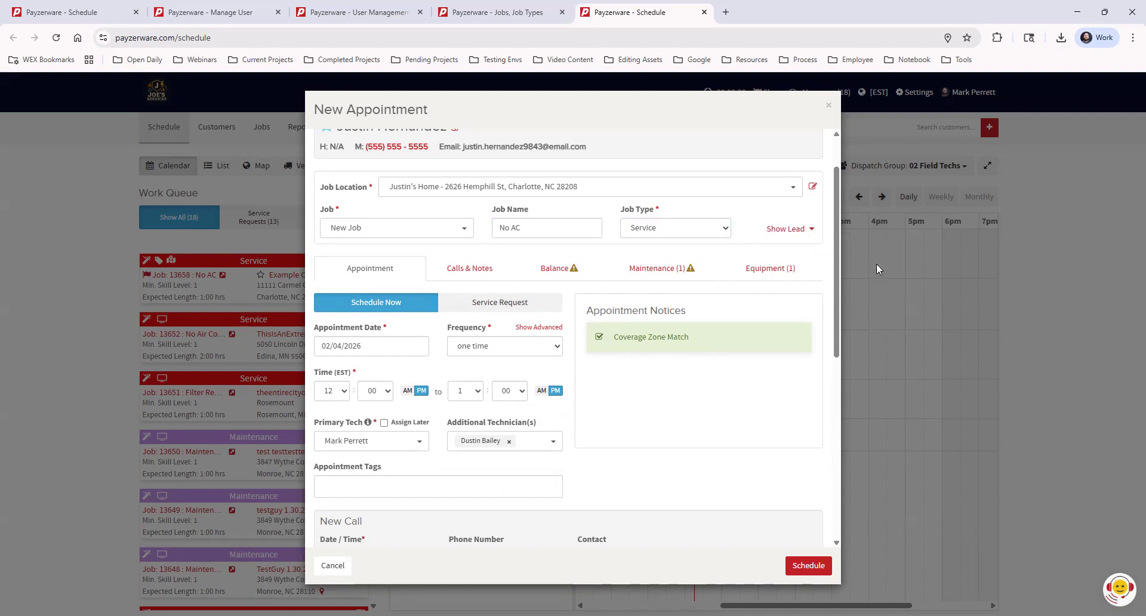
left_click(509, 441)
left_click(402, 488)
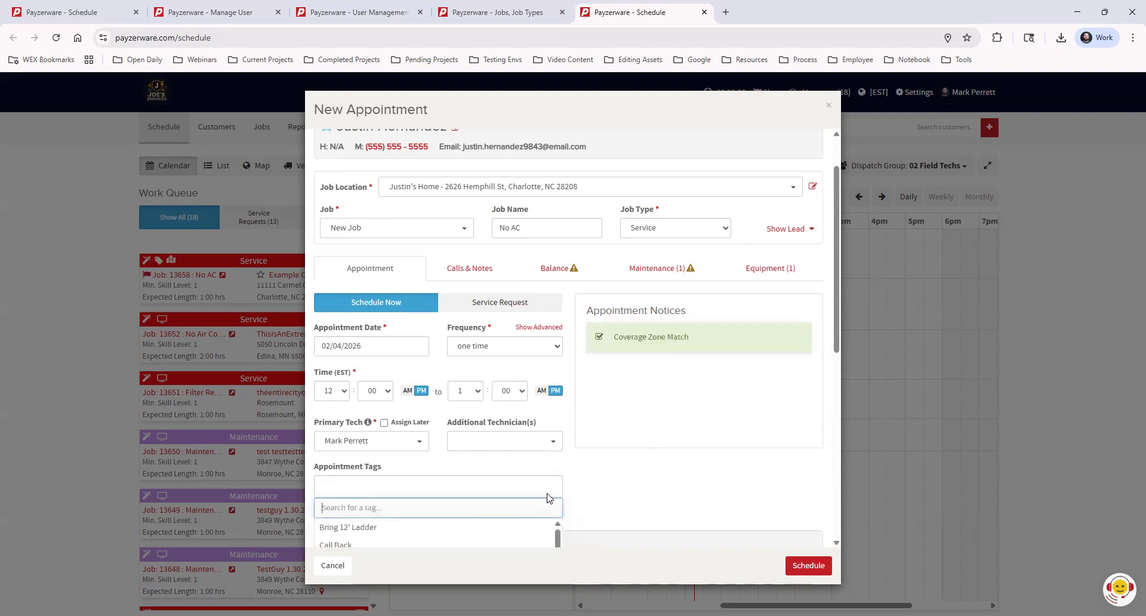
scroll(643, 440, "down", 2)
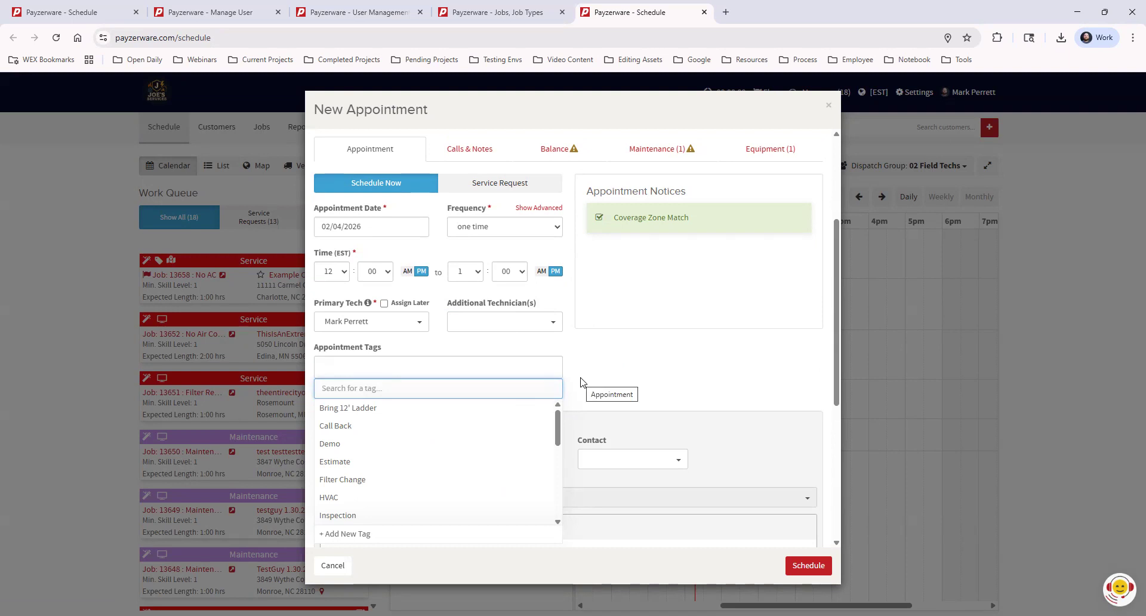
scroll(580, 382, "up", 3)
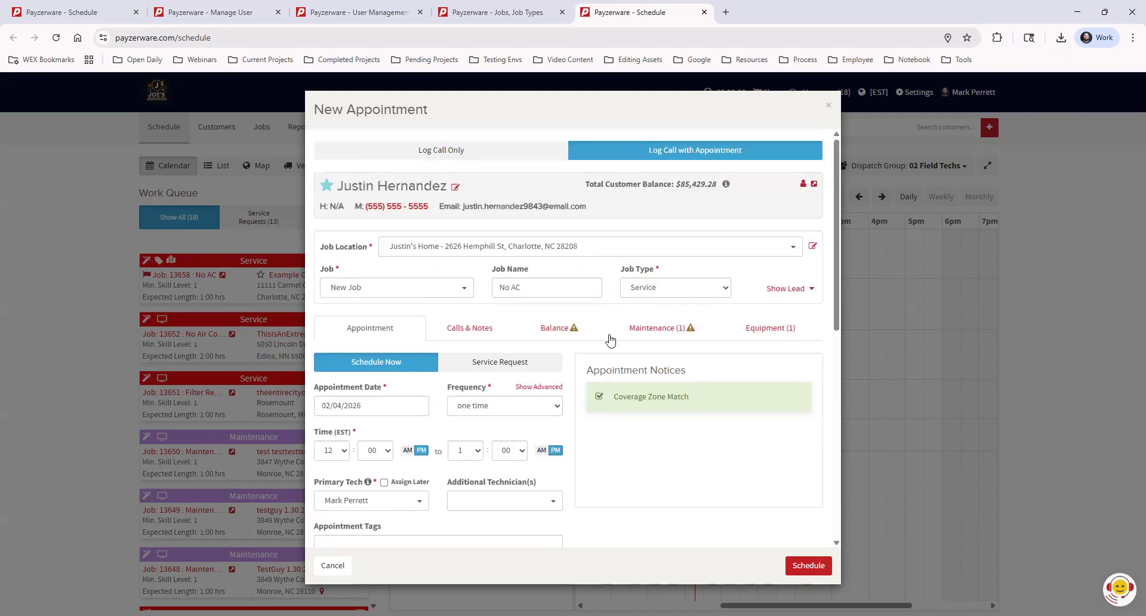
Step: Change the job type to Install, extending the appointment to 12:00–2:00 PM
left_click(642, 290)
left_click(659, 364)
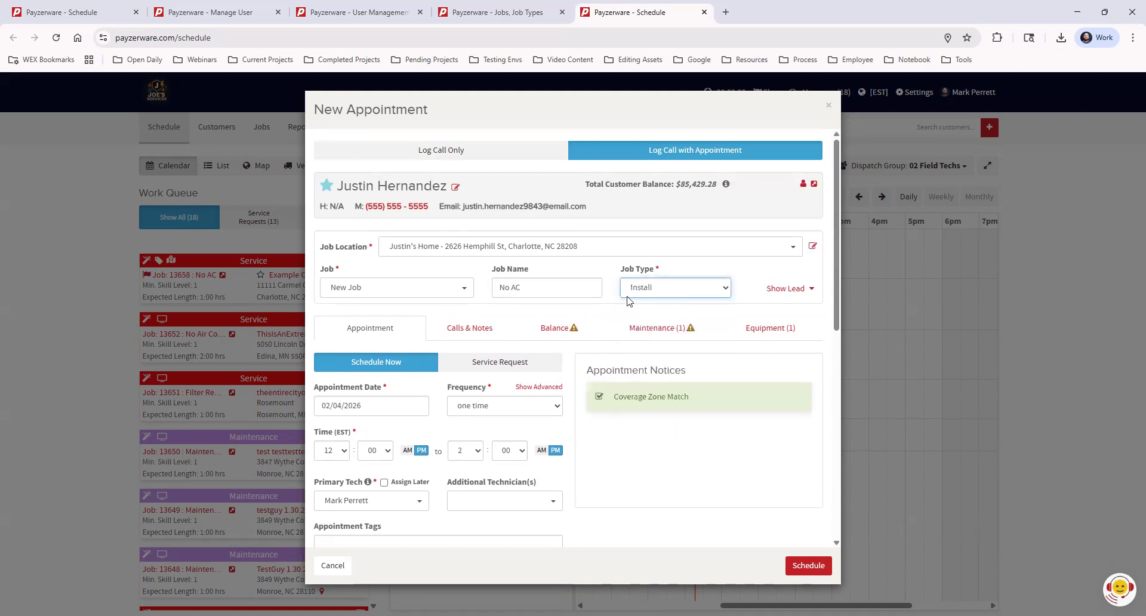
left_click(650, 317)
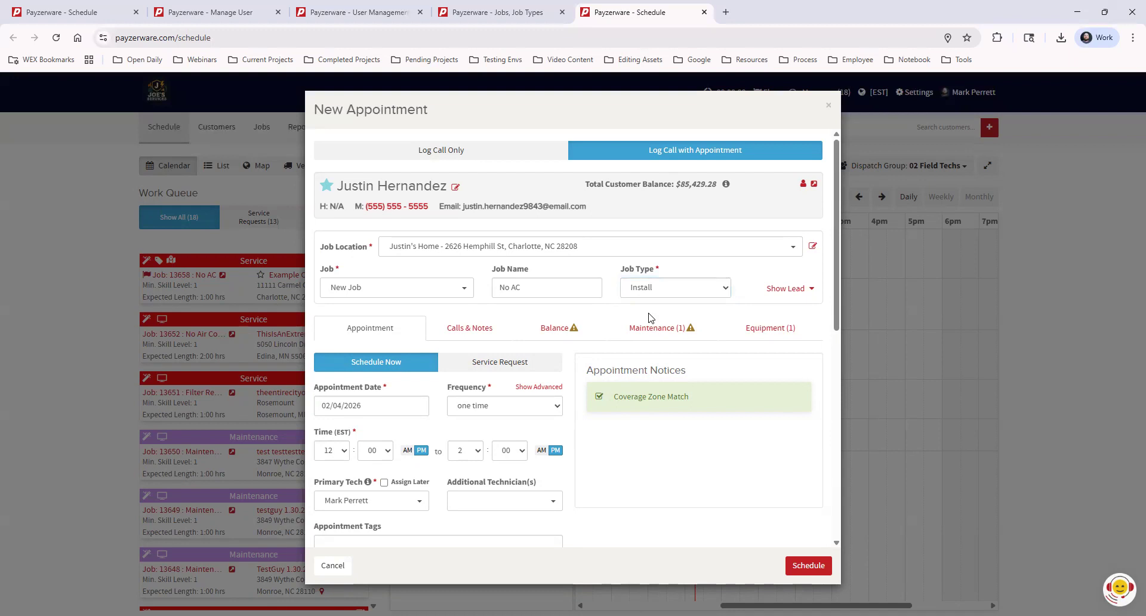
Step: Open the Appointment Tags list and start adding a new tag
scroll(487, 471, "down", 2)
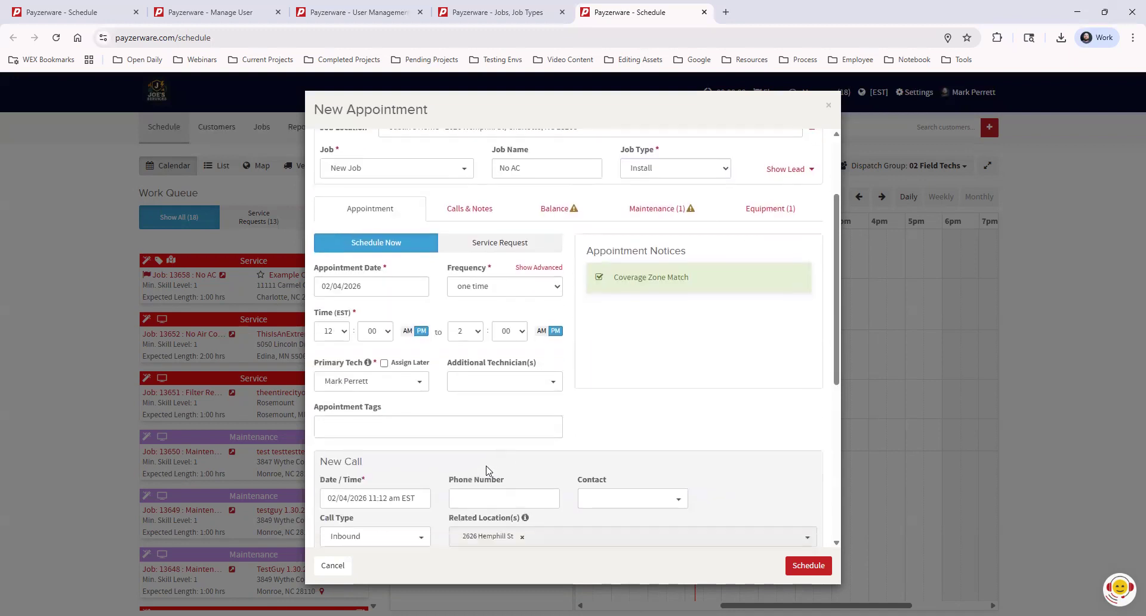
left_click(367, 430)
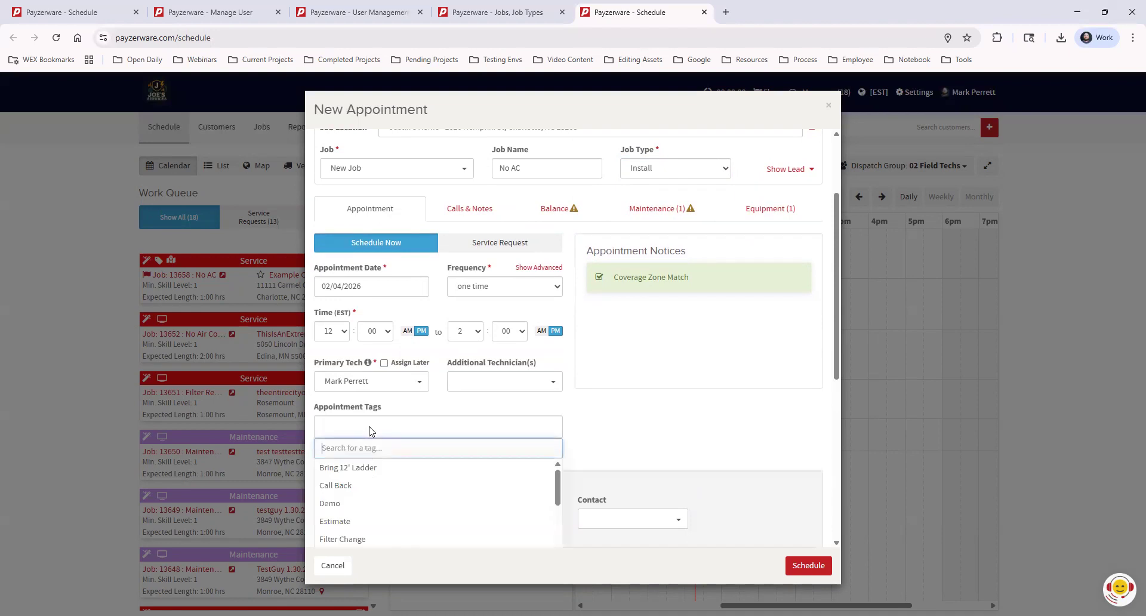
scroll(439, 483, "down", 4)
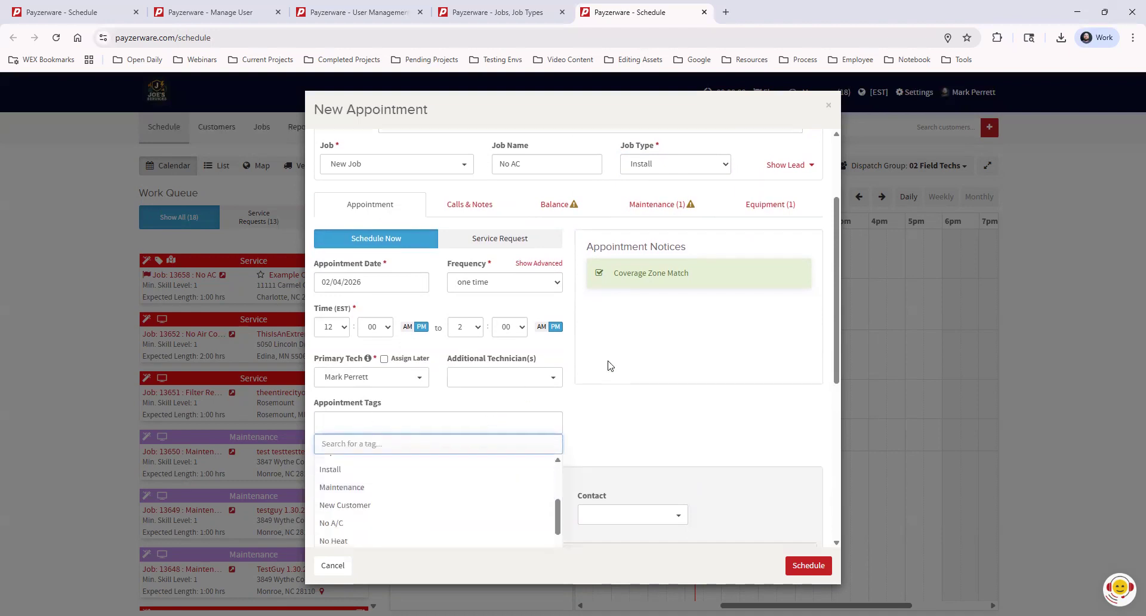
scroll(608, 365, "down", 2)
scroll(371, 468, "down", 2)
left_click(362, 474)
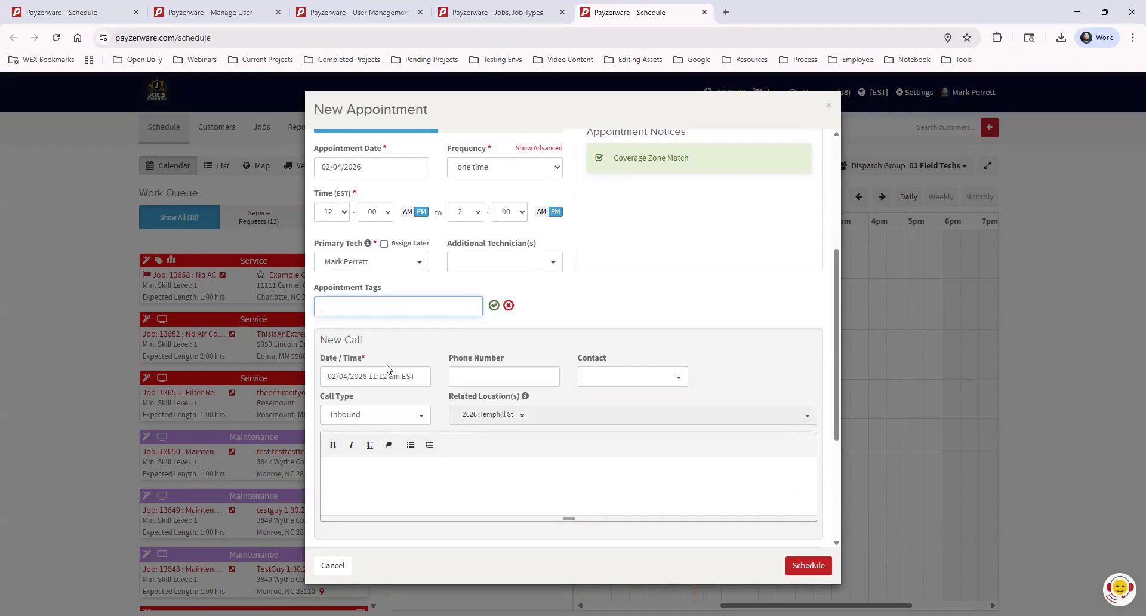
Step: Create a new 'Visit 1' appointment tag
type("Visit 1")
left_click(493, 304)
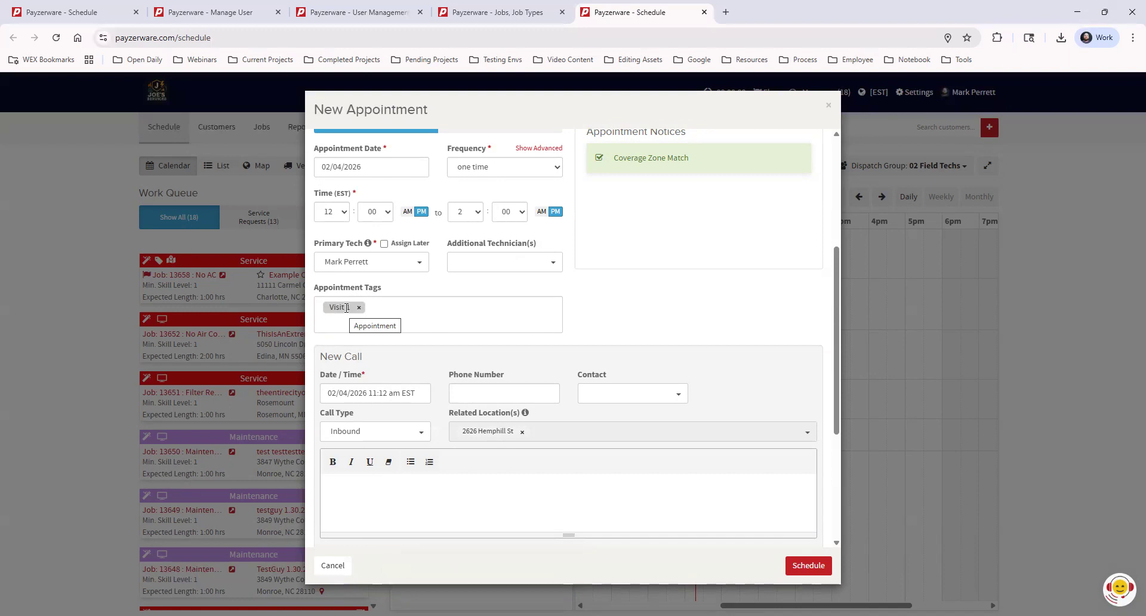
scroll(626, 310, "up", 3)
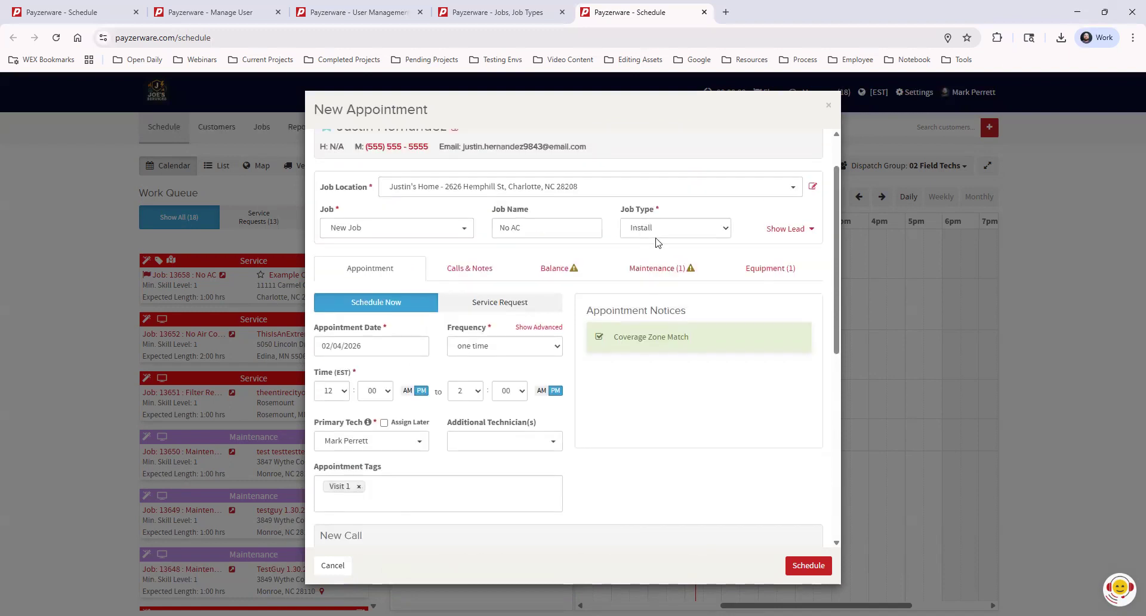
Step: Remove the Visit 1 tag and tag the appointment with Bring 12' Ladder instead
left_click(361, 487)
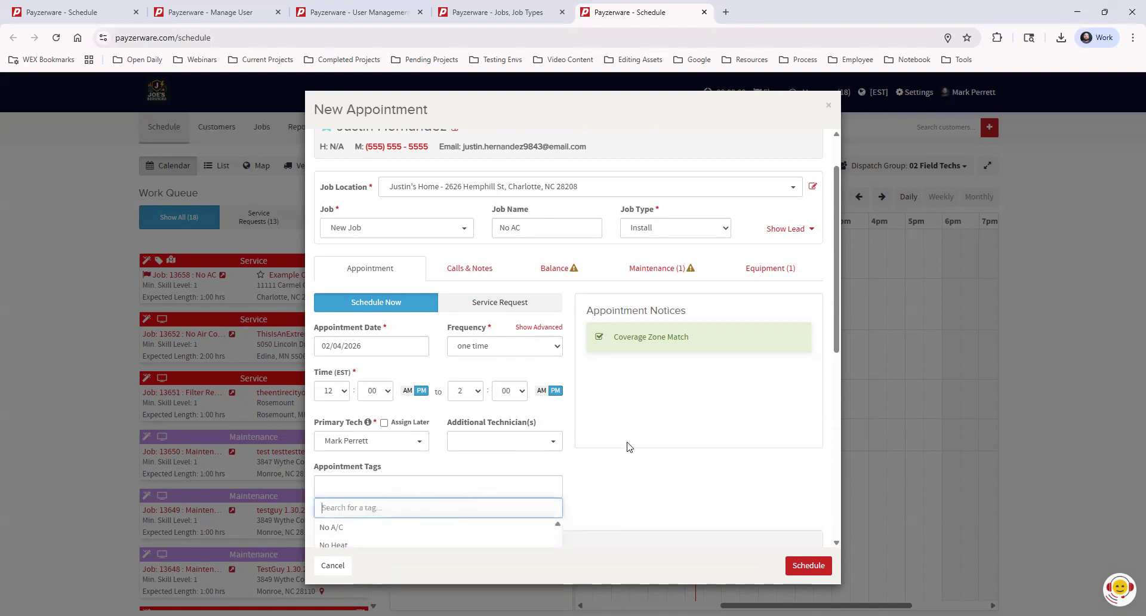
scroll(523, 499, "down", 1)
scroll(523, 499, "up", 3)
left_click(379, 470)
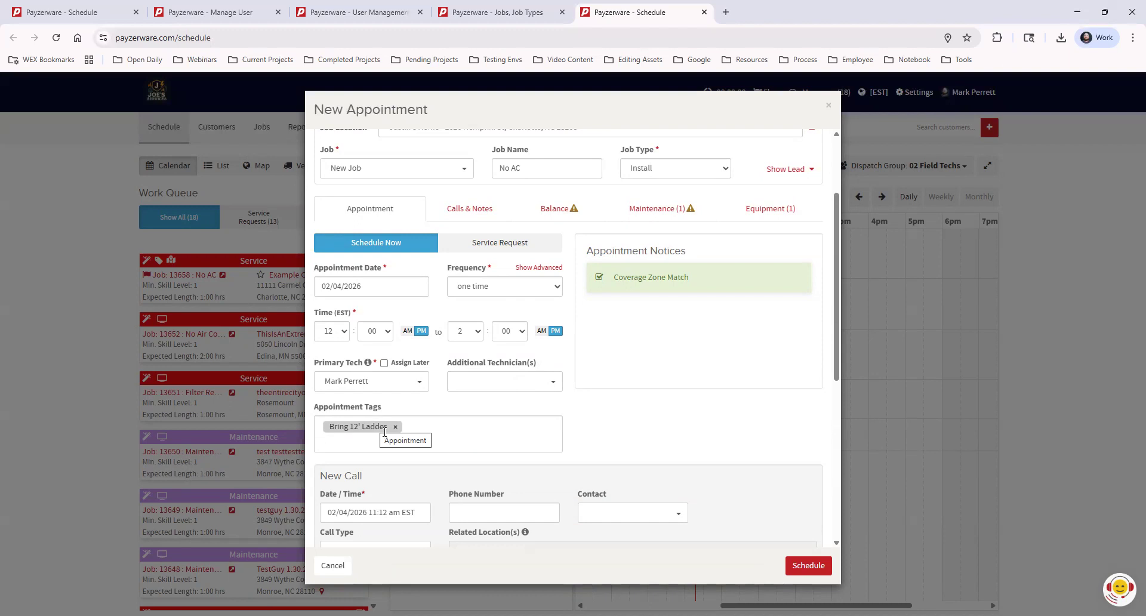
scroll(680, 373, "down", 3)
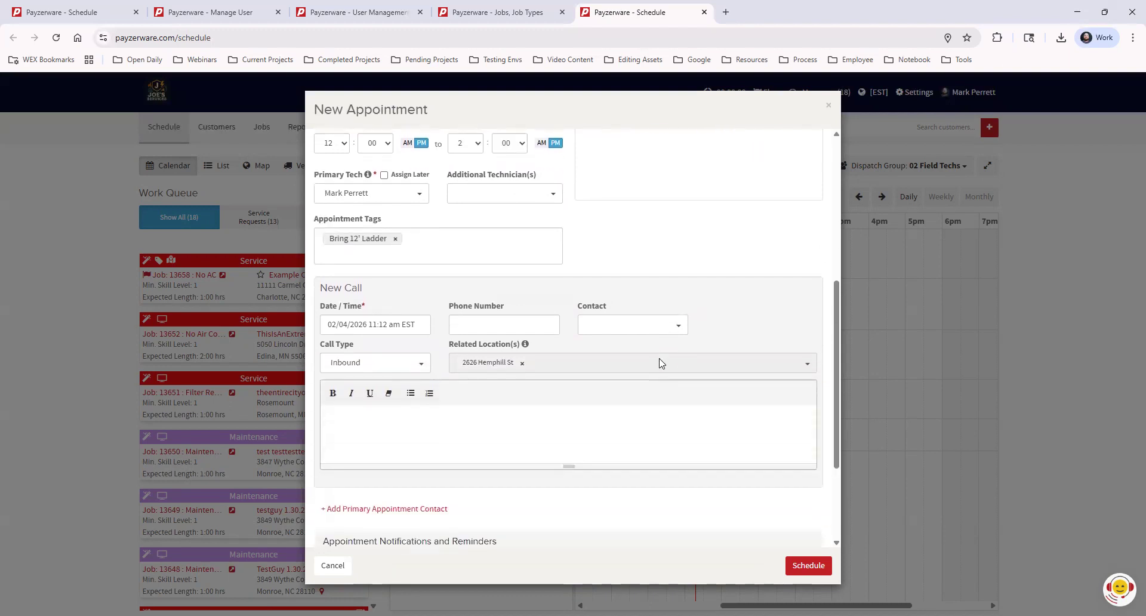
scroll(435, 380, "down", 1)
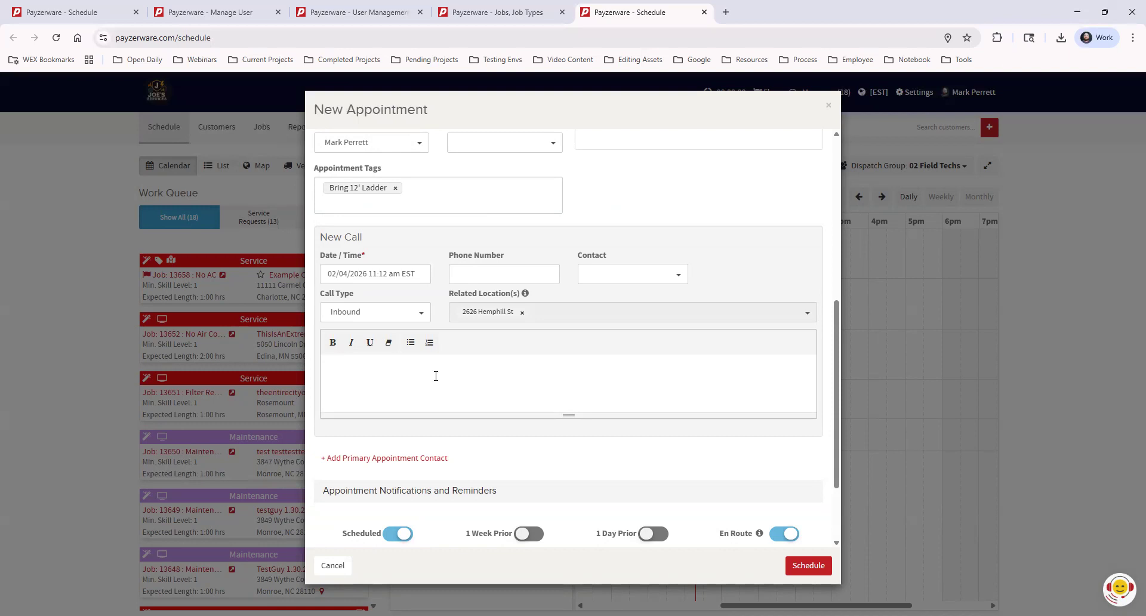
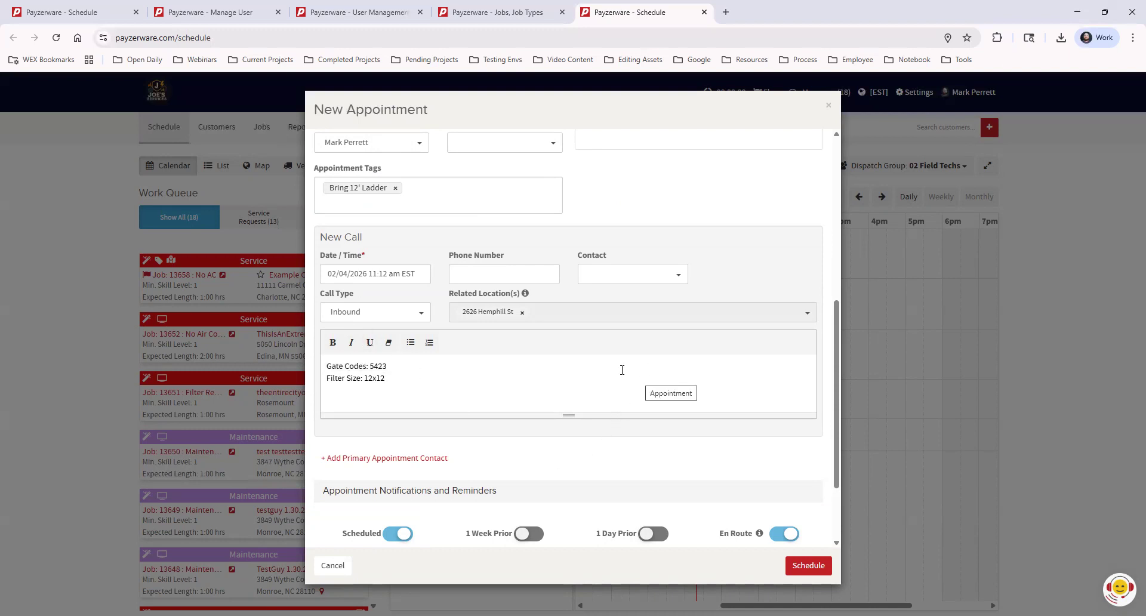
Step: Write New Call notes listing the gate code and a filter size of 12x12
scroll(574, 358, "down", 3)
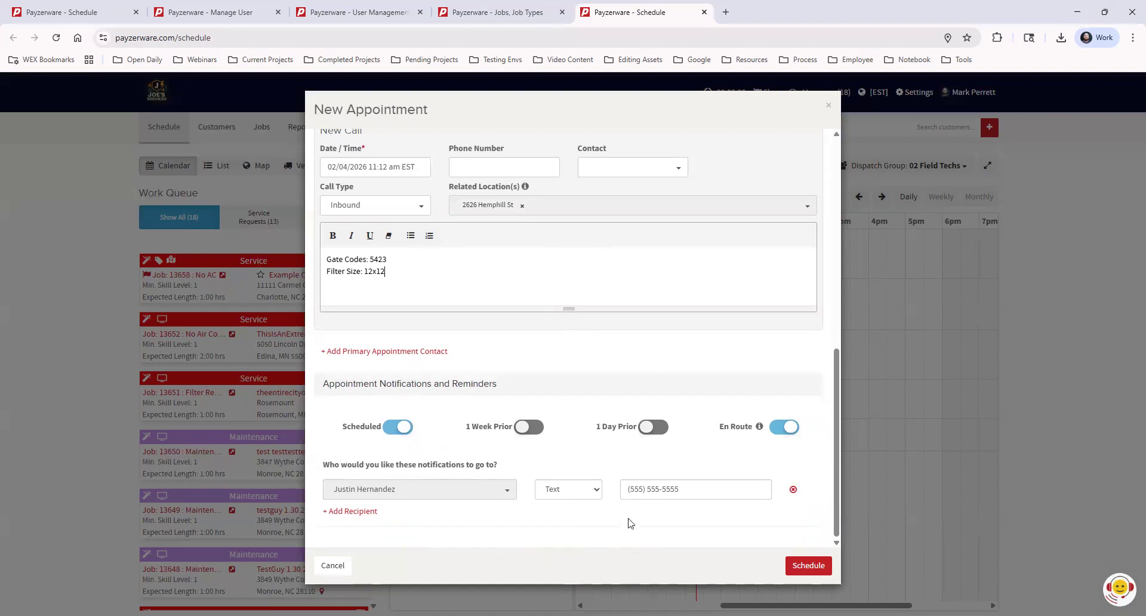
left_click(584, 493)
left_click(577, 526)
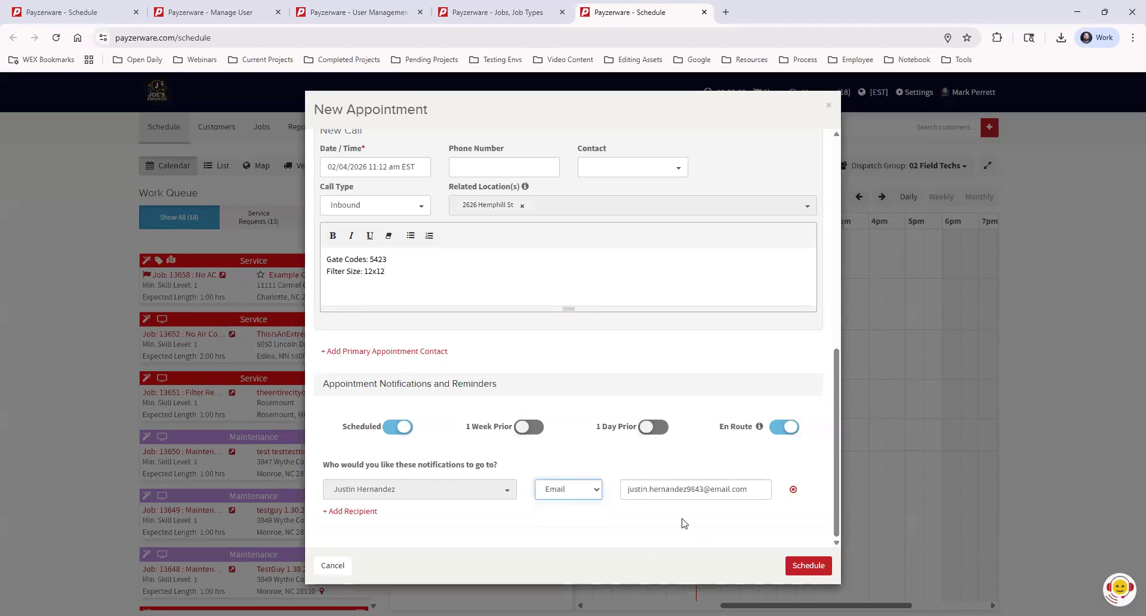
left_click(582, 495)
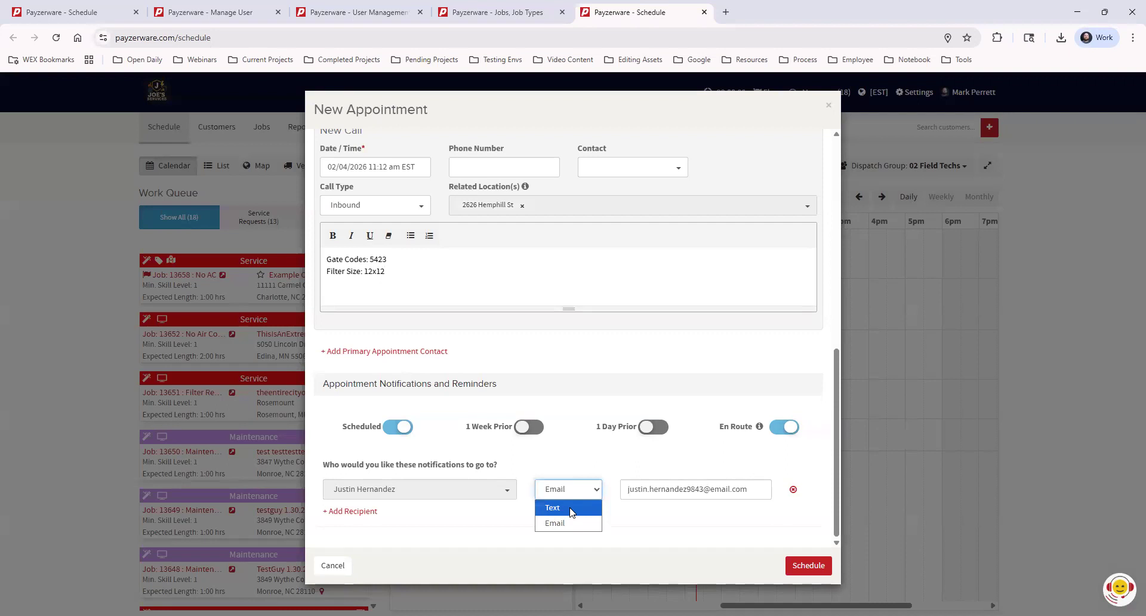
left_click(571, 508)
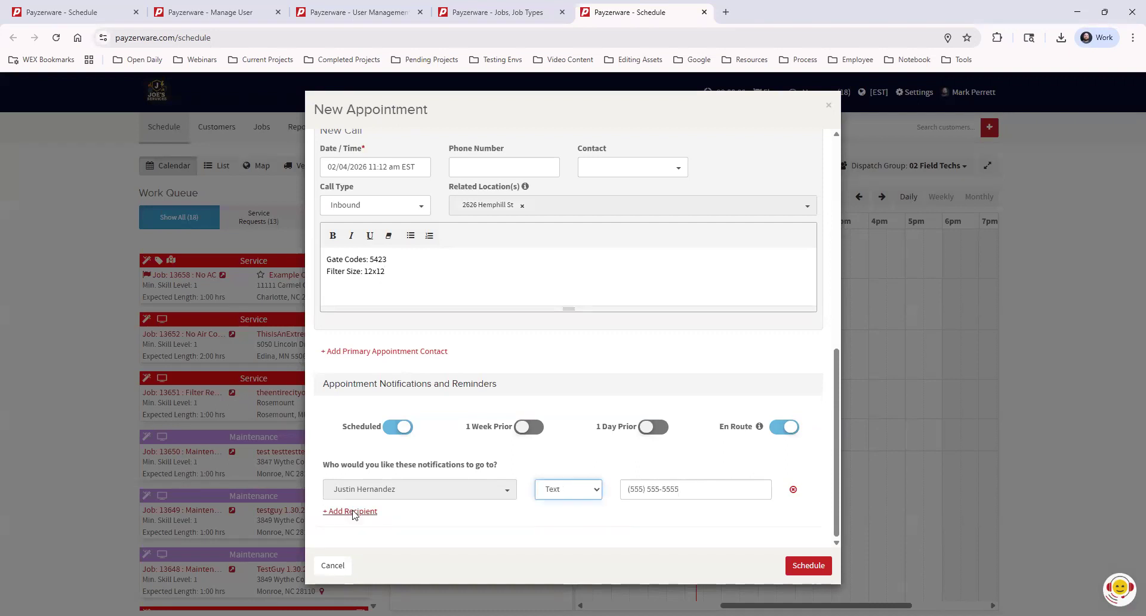
left_click(353, 512)
scroll(478, 429, "down", 1)
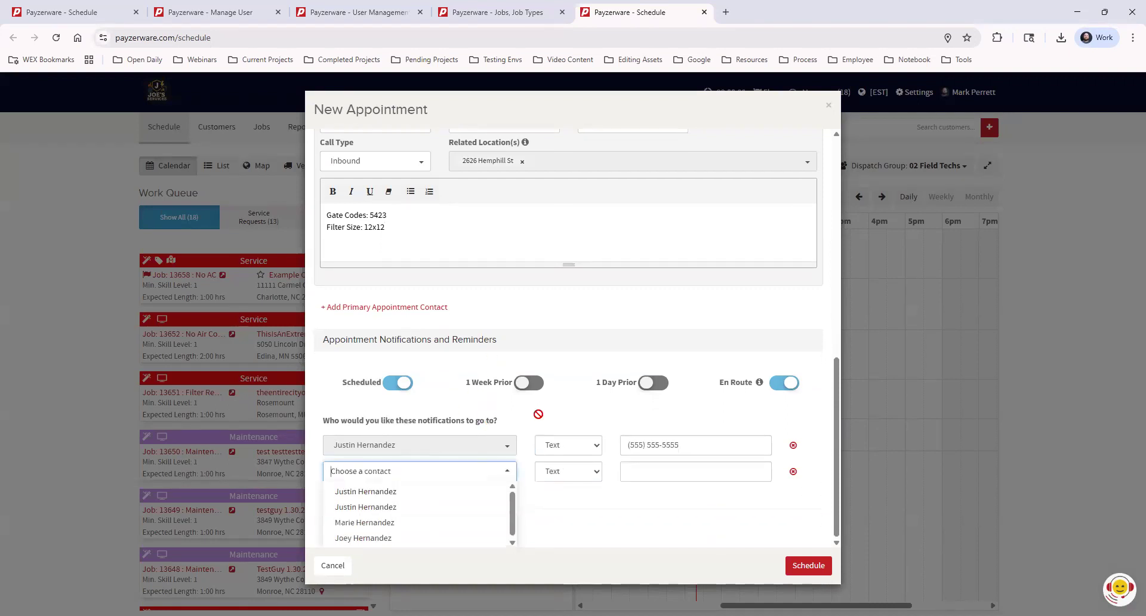
left_click(406, 522)
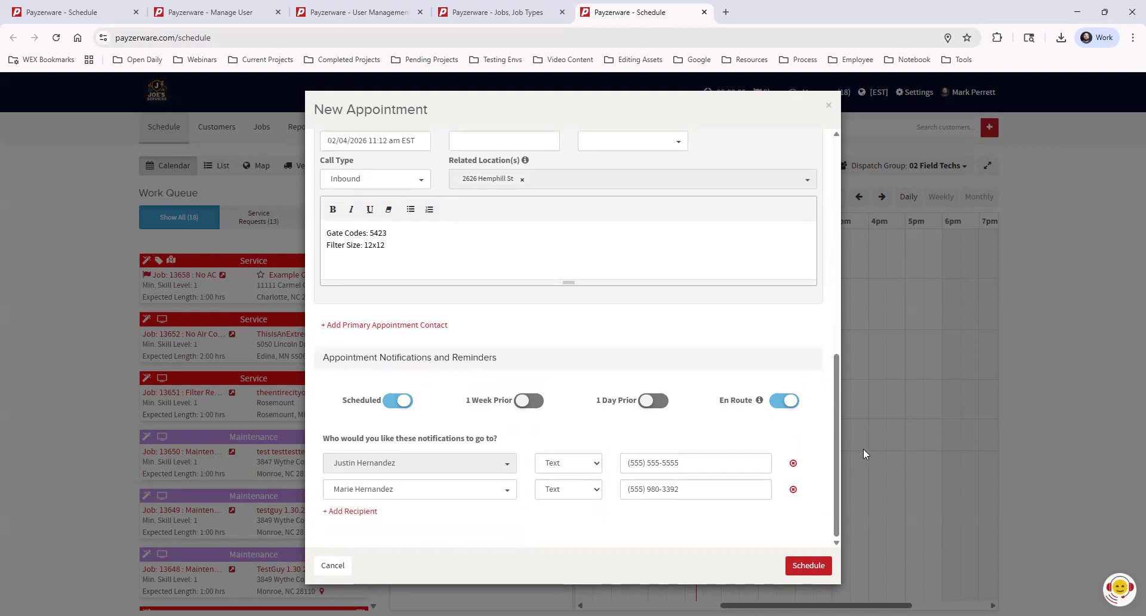
left_click(562, 490)
left_click(555, 523)
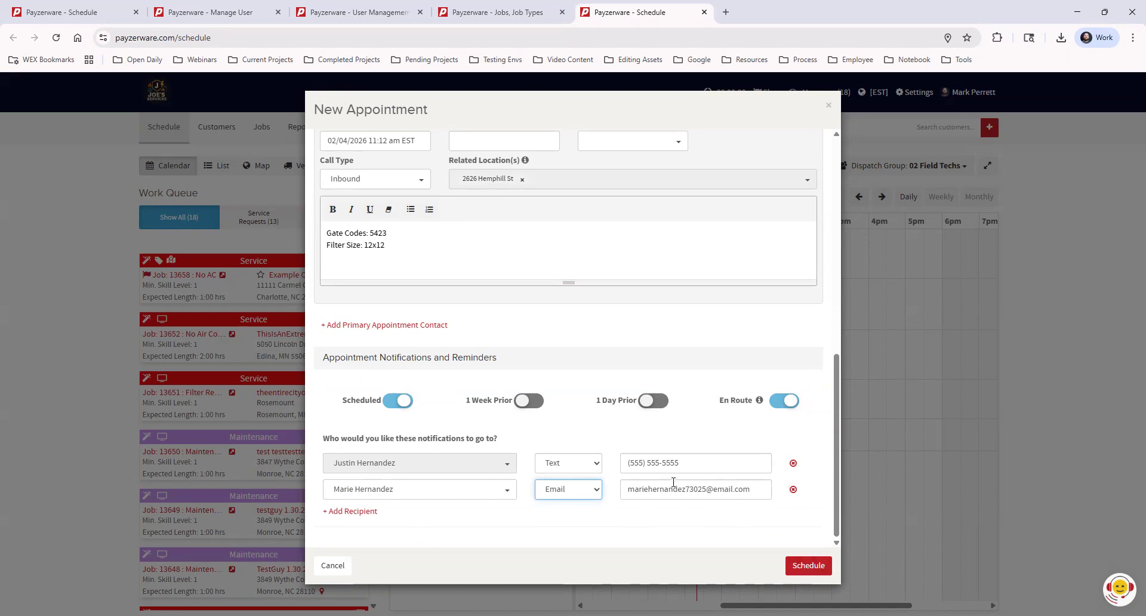
left_click(793, 490)
scroll(793, 504, "up", 10)
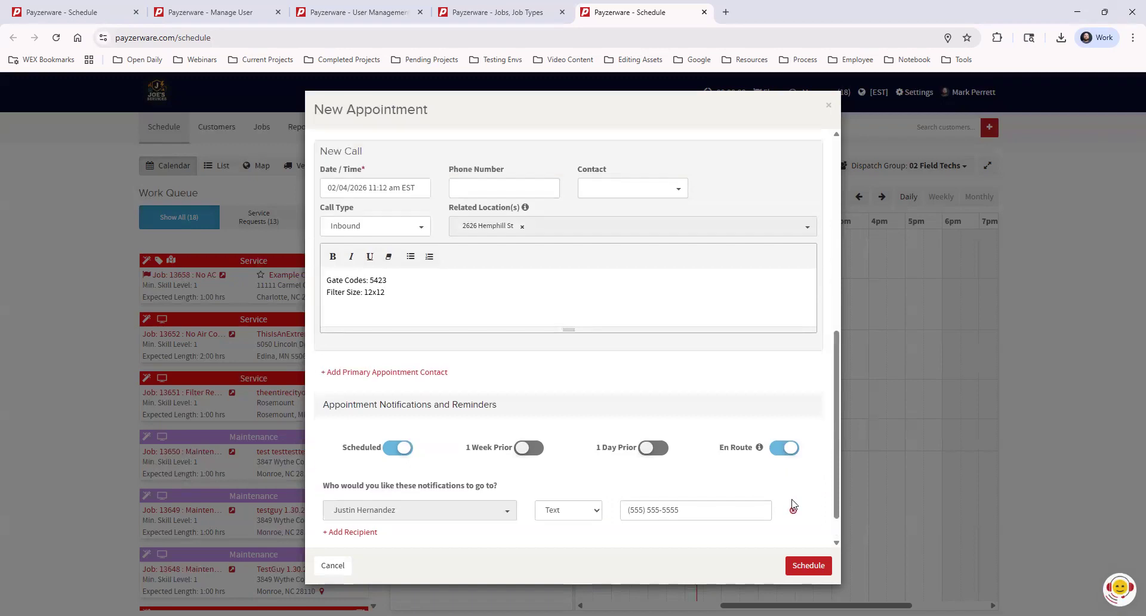
scroll(794, 505, "down", 10)
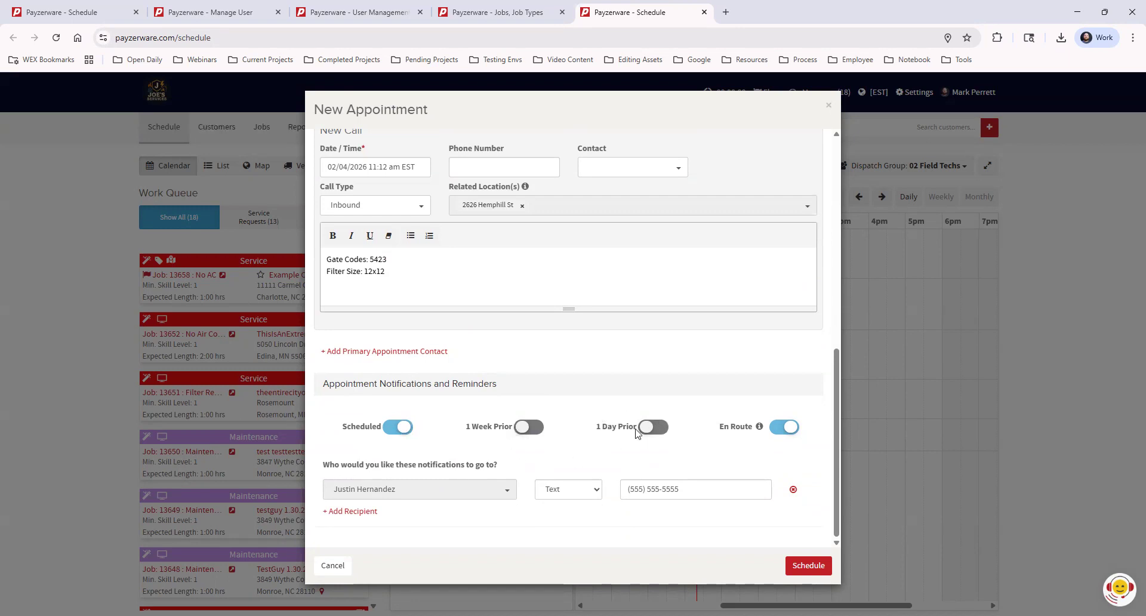
left_click(787, 429)
left_click(784, 427)
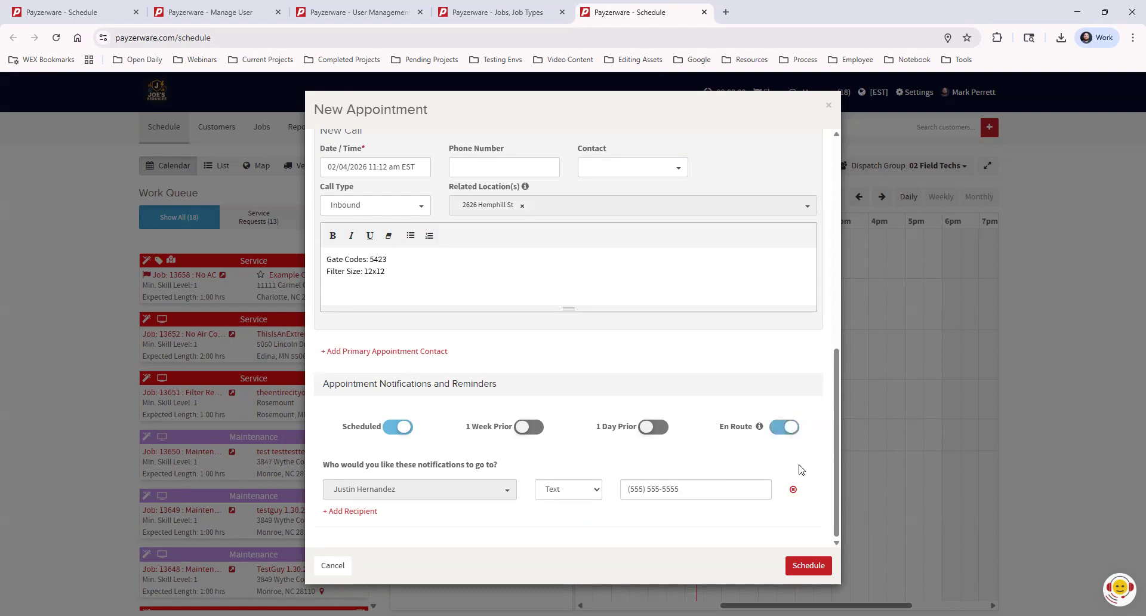
Step: Schedule the No AC install appointment for Feb 4 from 12 to 2 PM
left_click(804, 567)
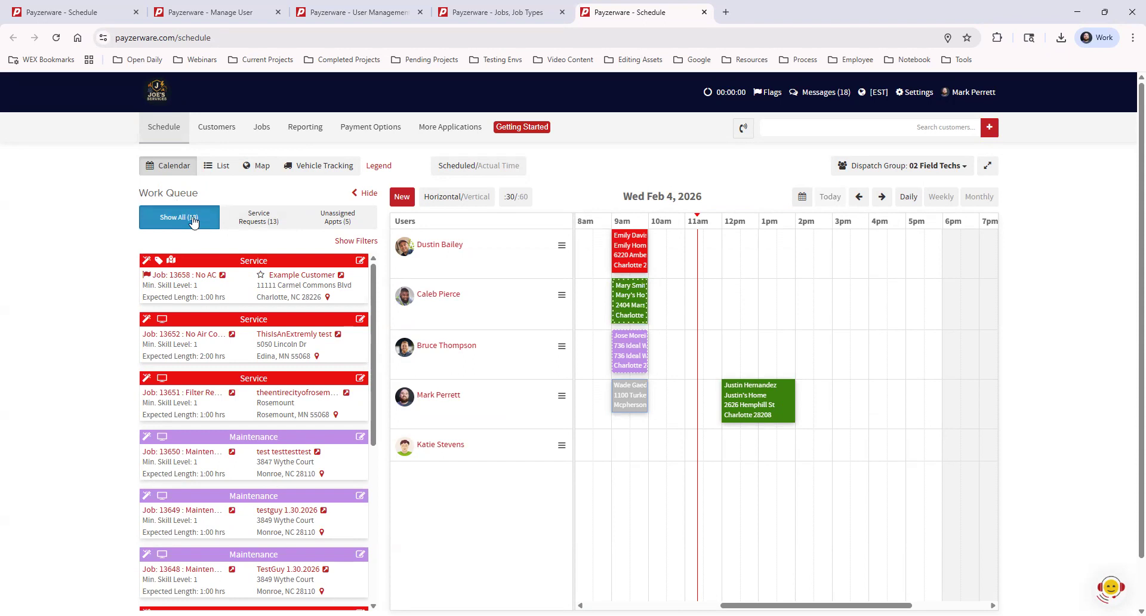
Step: Switch the work queue to Service Requests, then Unassigned Appts, listing the 5 unassigned jobs
left_click(272, 220)
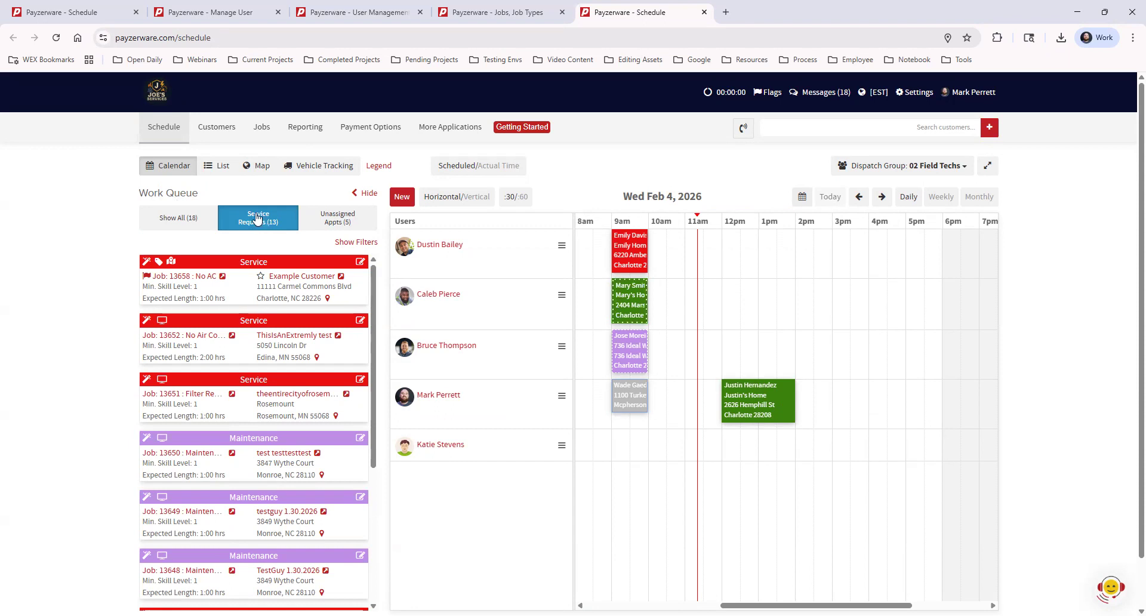
left_click(352, 218)
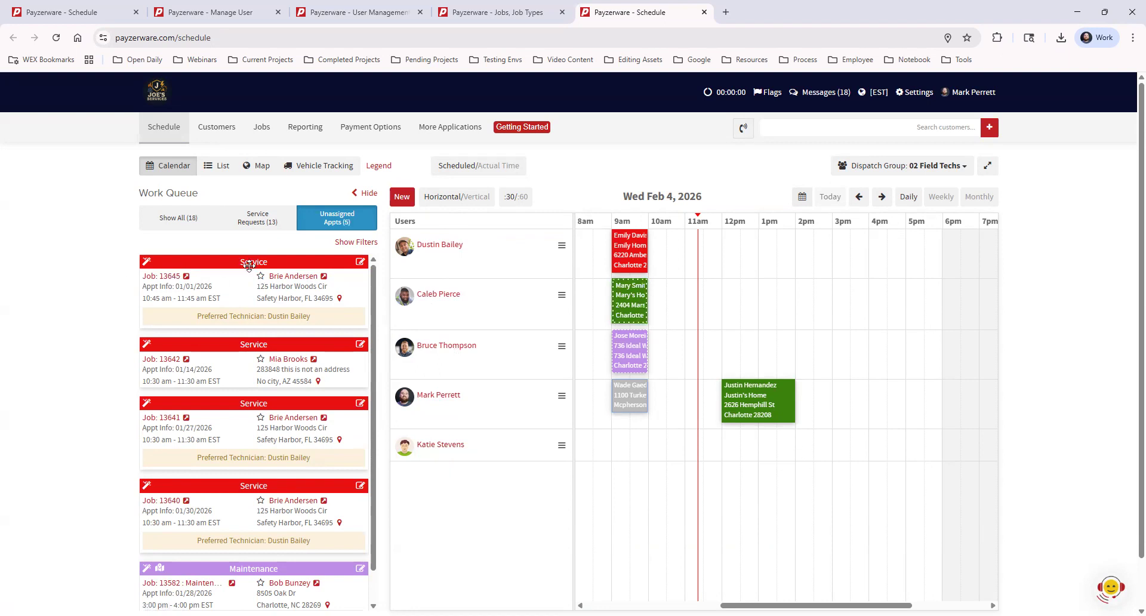
Step: Drop job 13645 onto the Feb 4 calendar at 2–3 PM and save the update
left_click_drag(247, 262, 807, 452)
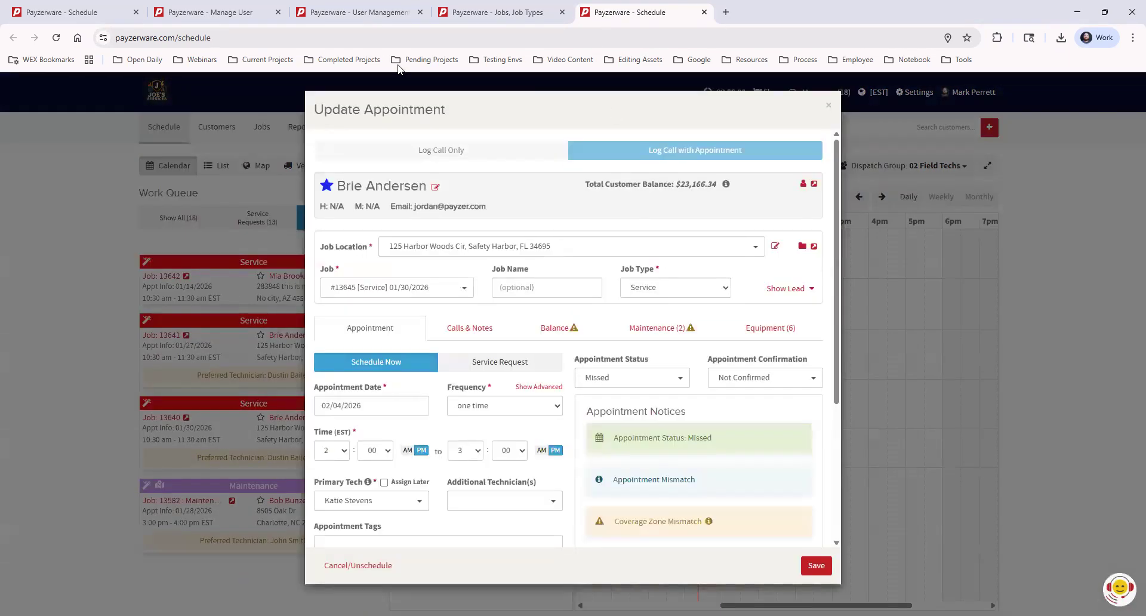
scroll(815, 431, "down", 4)
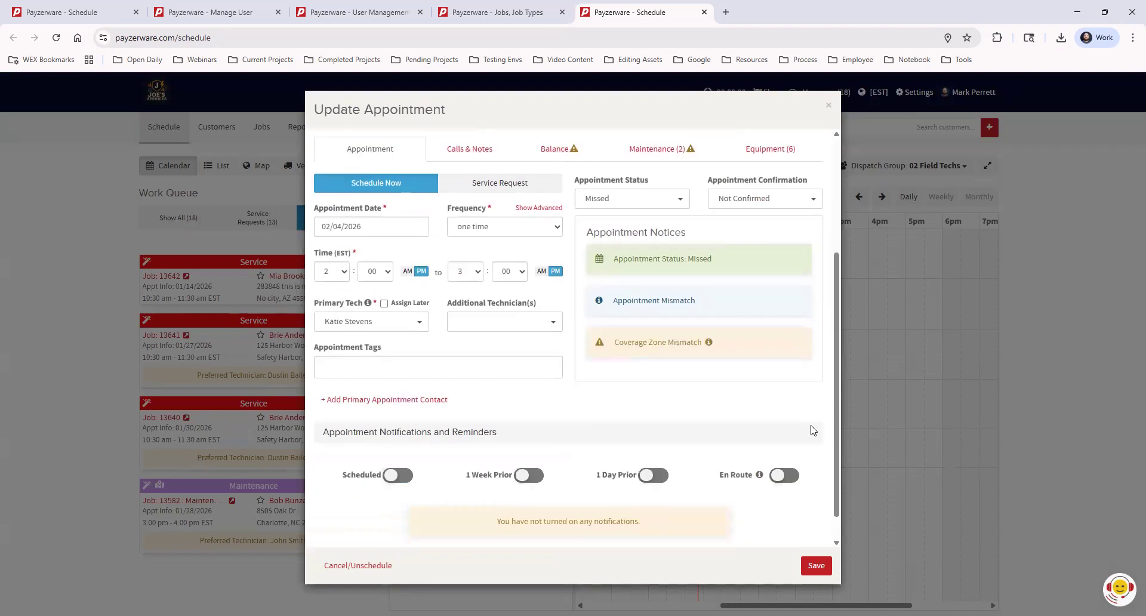
scroll(815, 431, "up", 4)
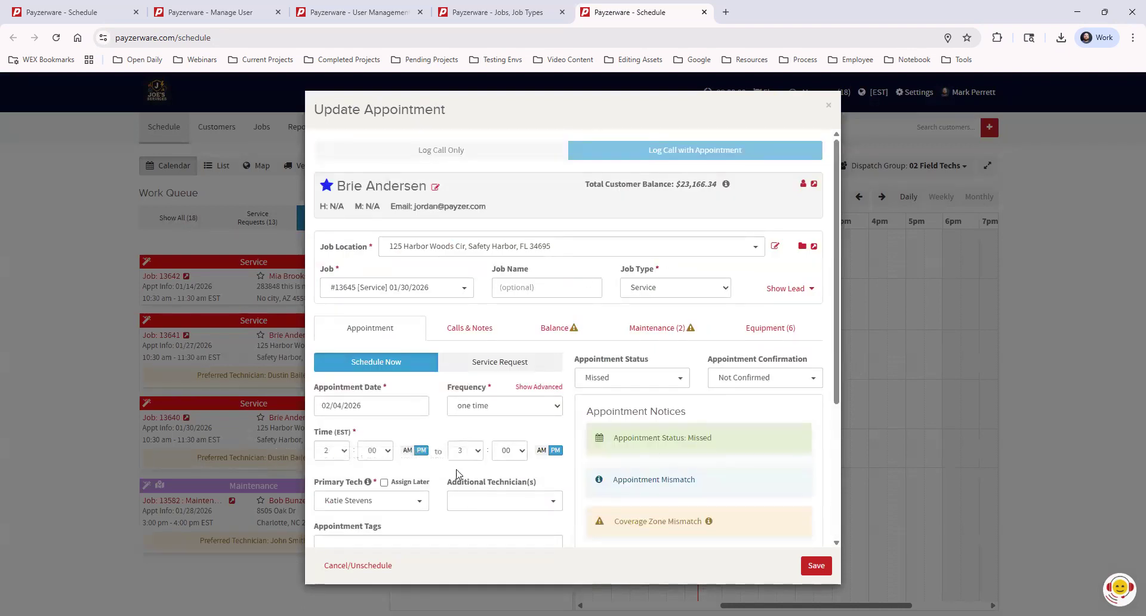
left_click(815, 566)
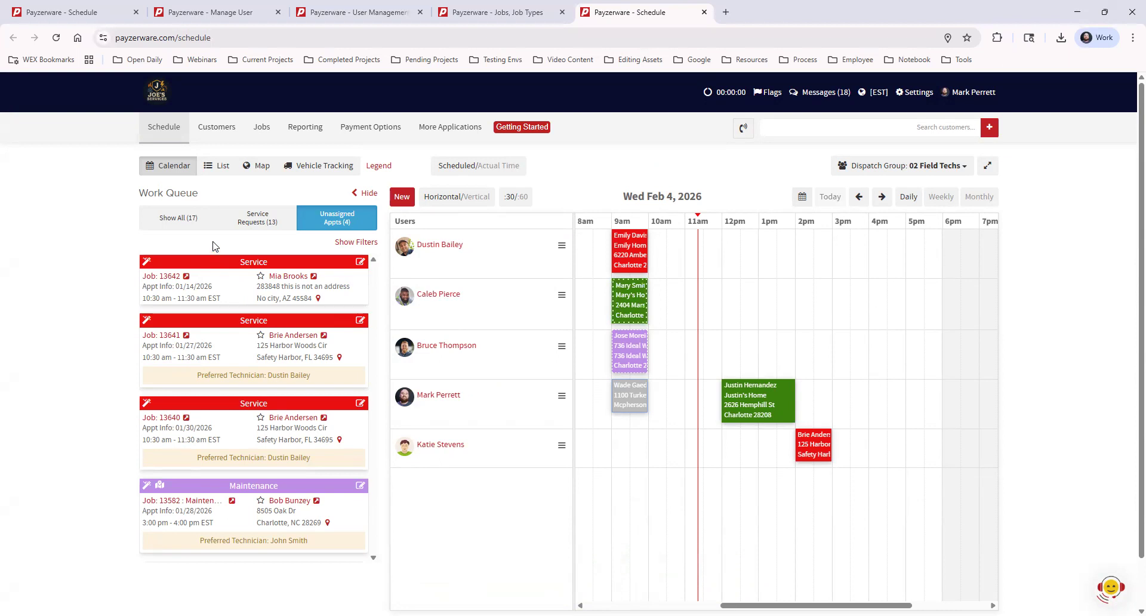
Step: Start a new appointment for the first customer matching a name search
left_click(401, 199)
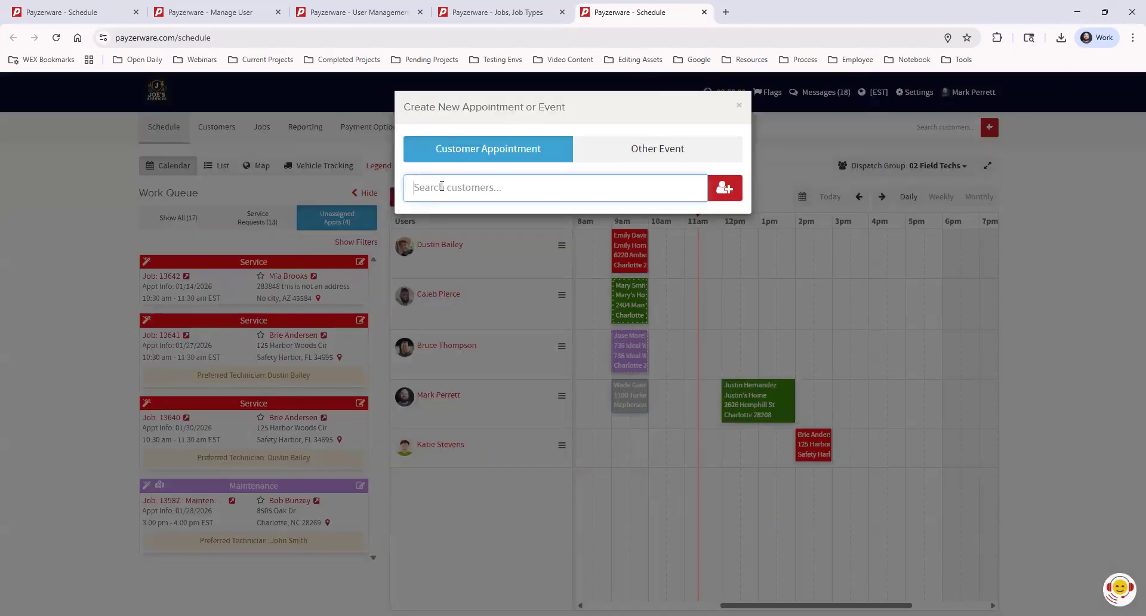
type("bob")
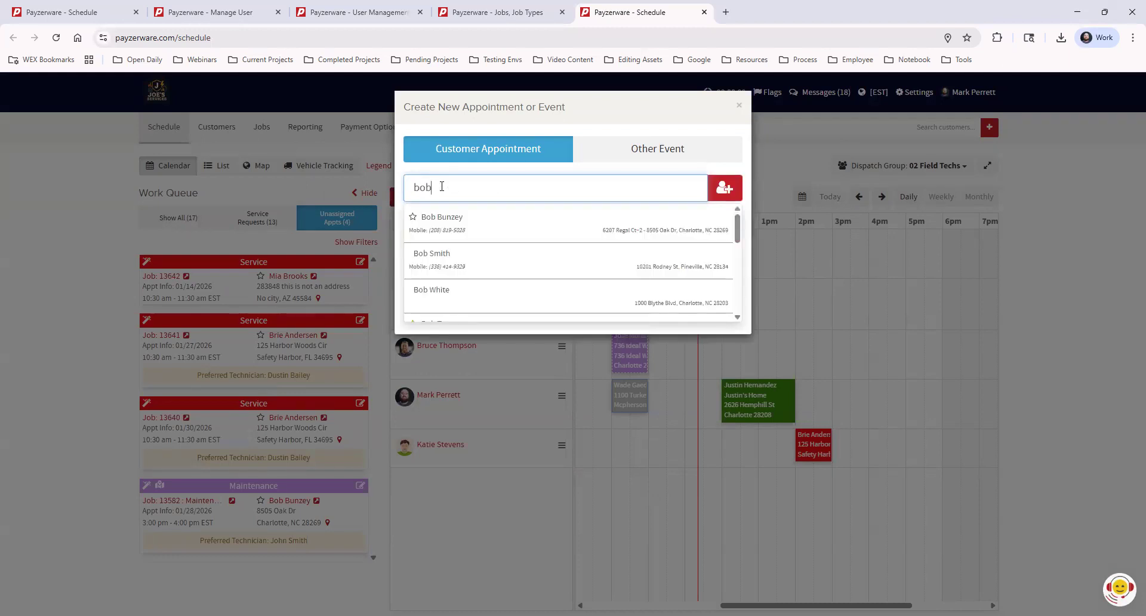
left_click(448, 219)
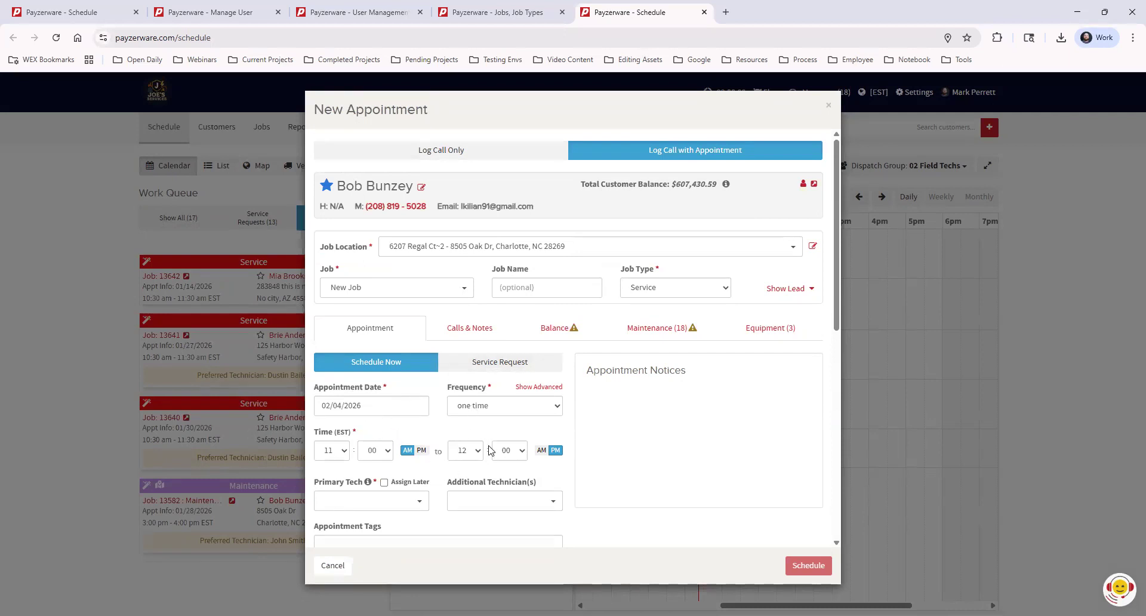
Step: Keep Assign Later on and schedule the unassigned 11 AM–12 PM Service appointment for 02/04/2026
left_click(383, 483)
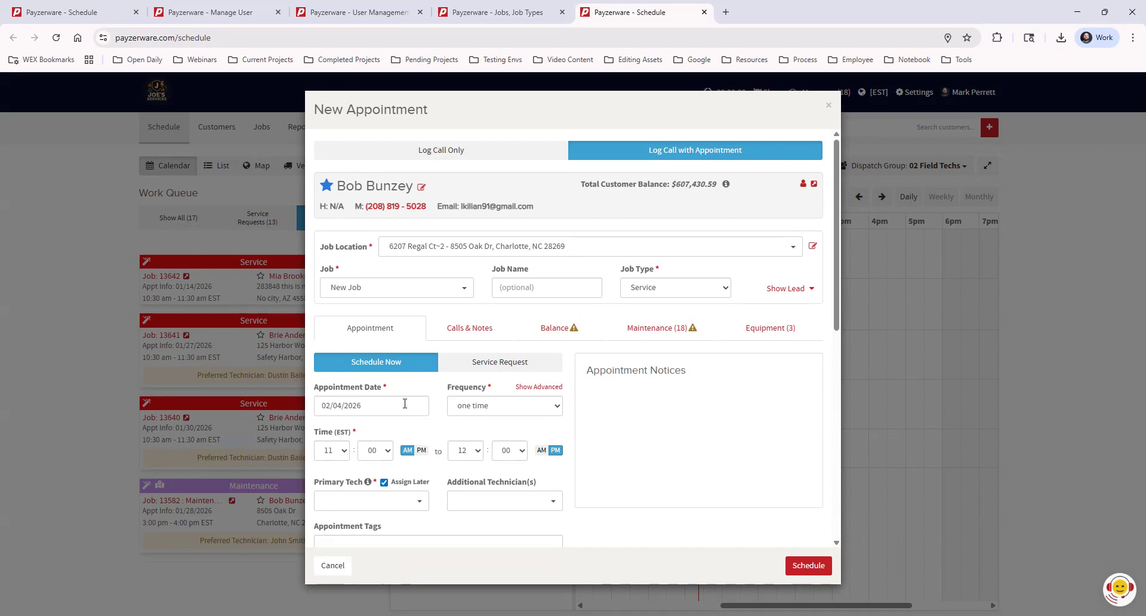
scroll(678, 365, "down", 6)
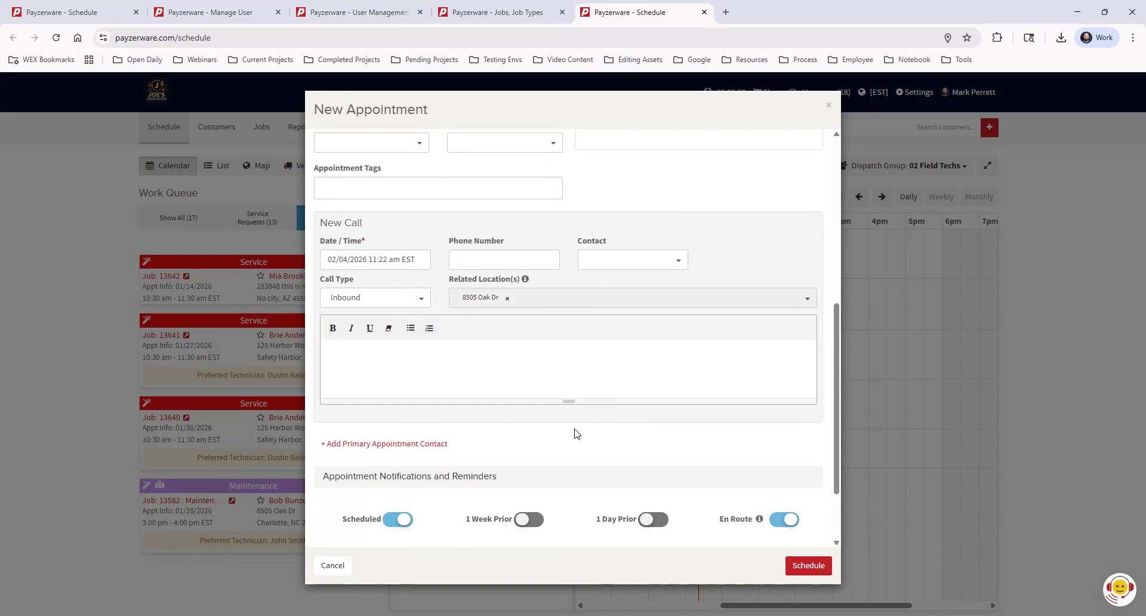
scroll(796, 373, "down", 2)
scroll(710, 512, "up", 8)
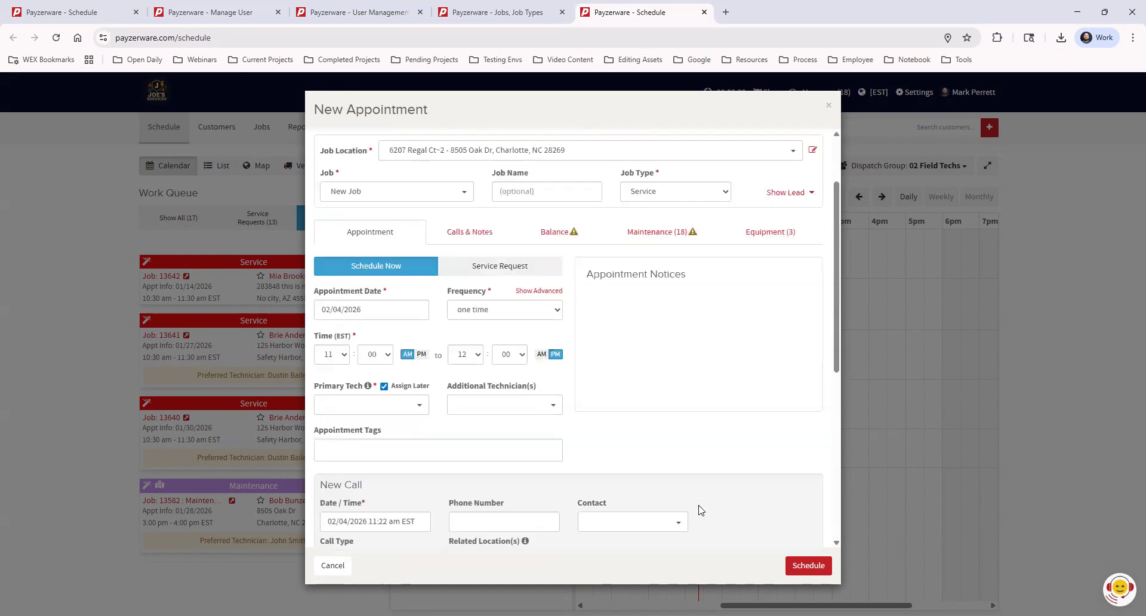
scroll(704, 503, "down", 1)
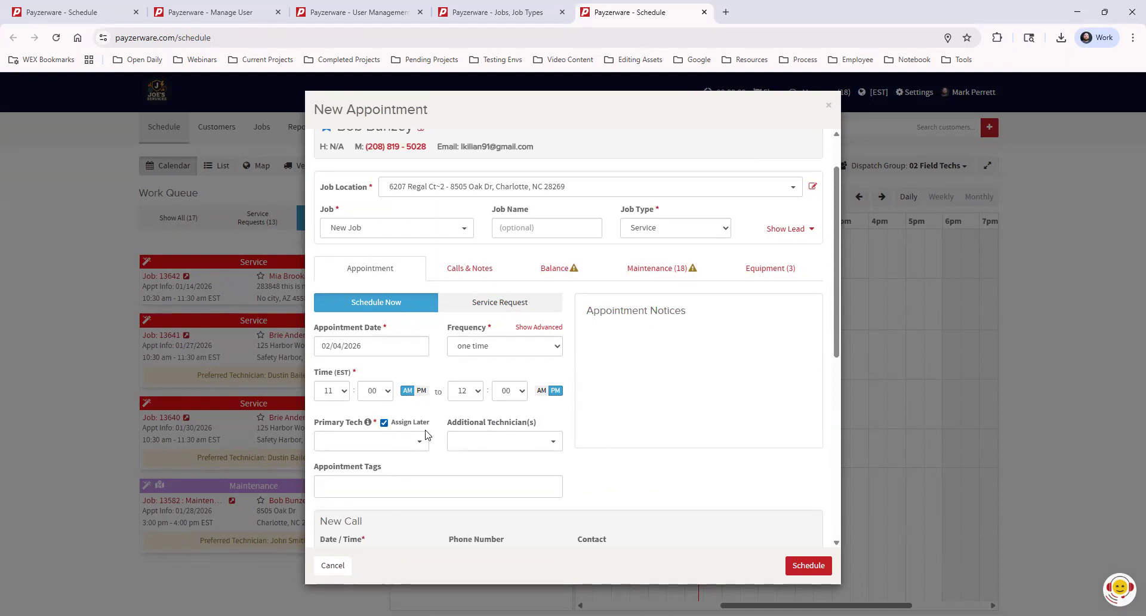
left_click(807, 566)
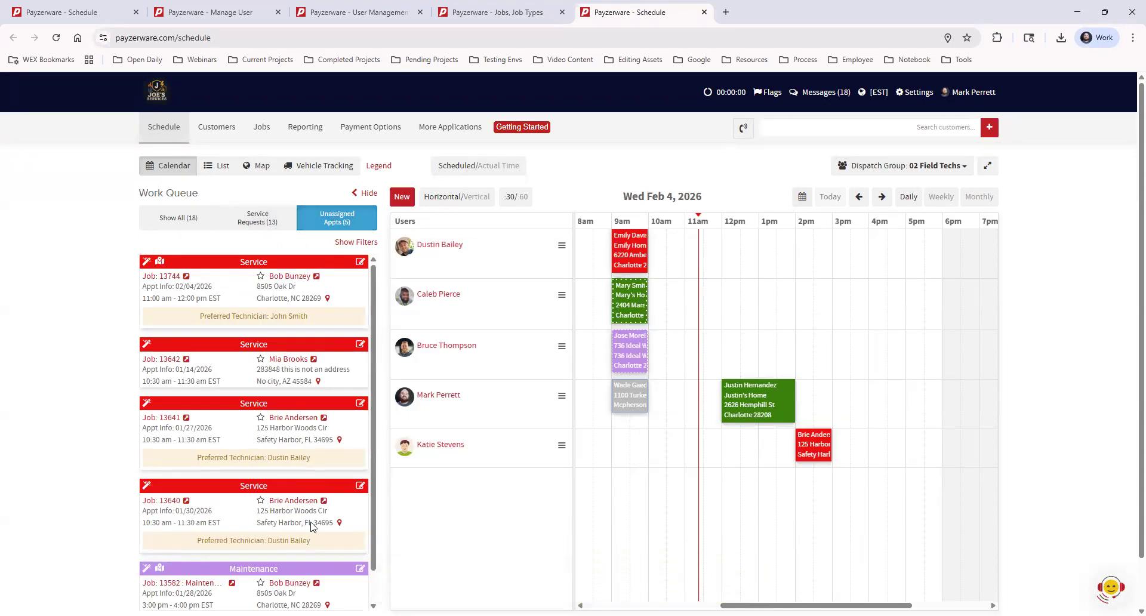
Step: Move Maintenance job 13582 to the third technician's Feb 4 row at 12–1 PM and save
scroll(313, 528, "down", 1)
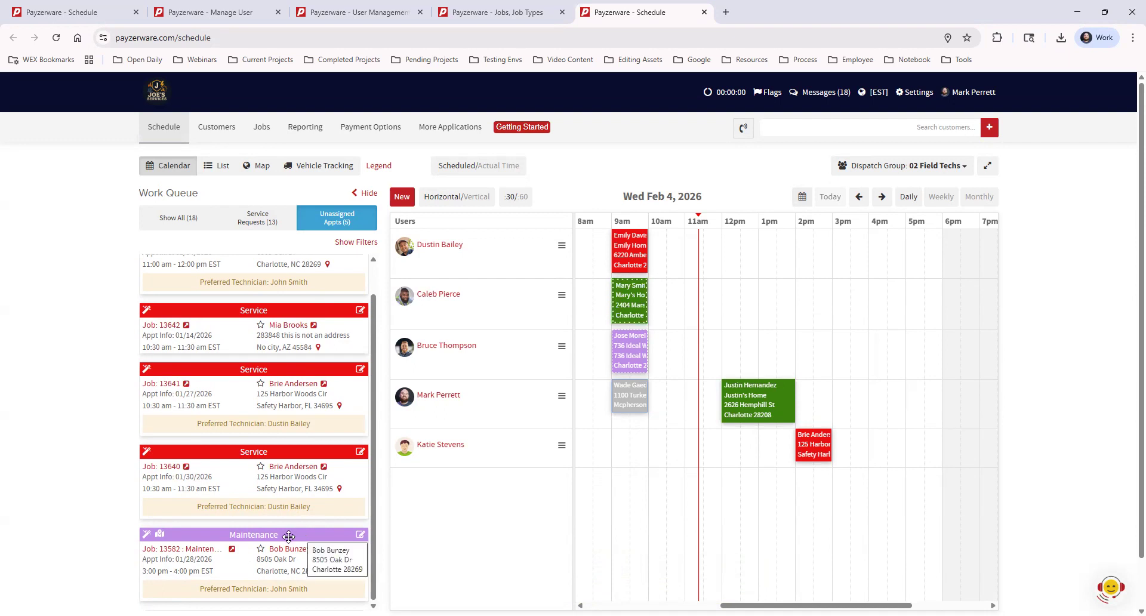
left_click_drag(289, 535, 699, 367)
left_click_drag(732, 362, 751, 358)
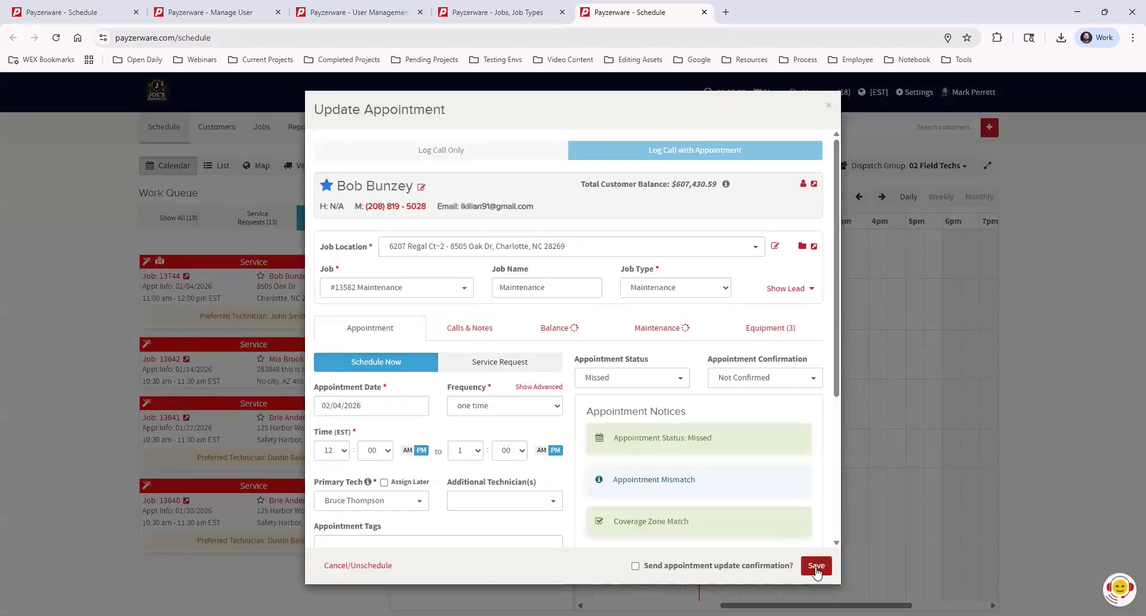
left_click(816, 566)
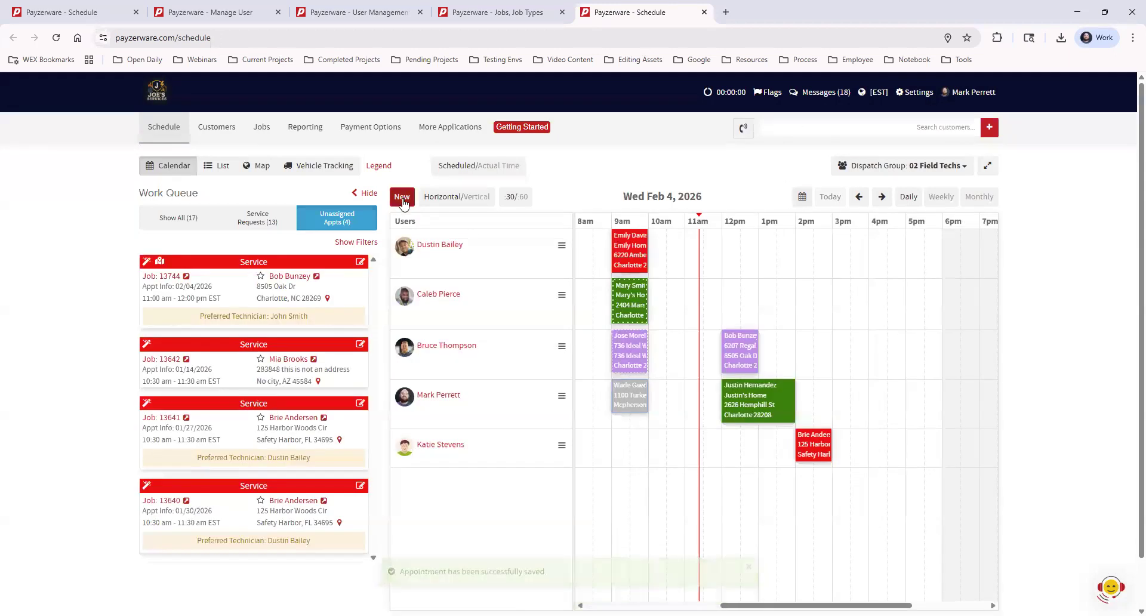
Step: Start a new appointment and select the customer found by a name search
left_click(402, 199)
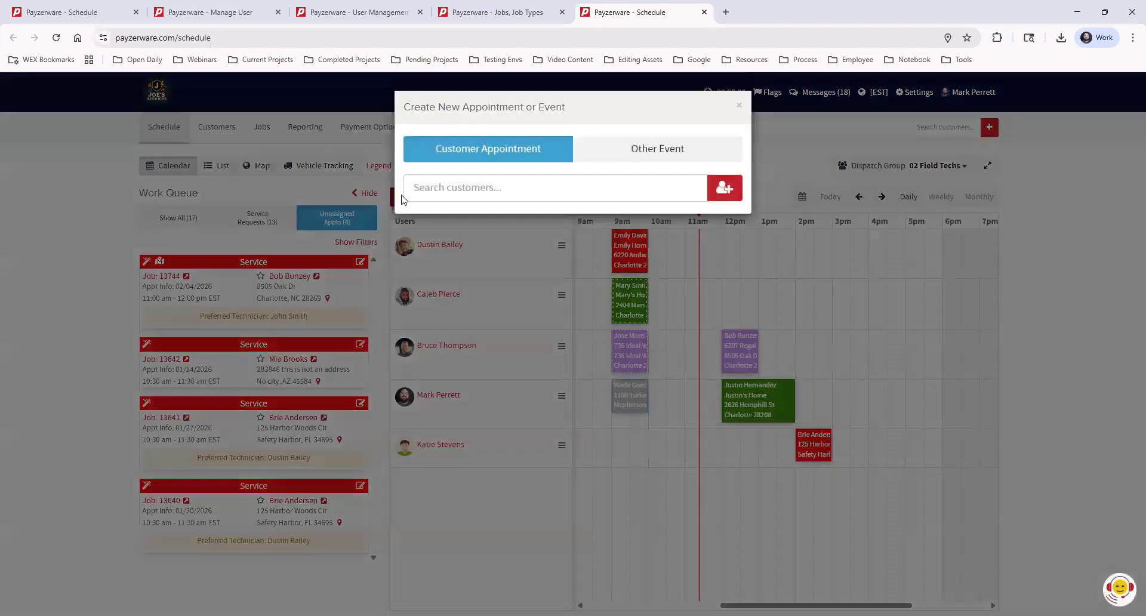
left_click(456, 186)
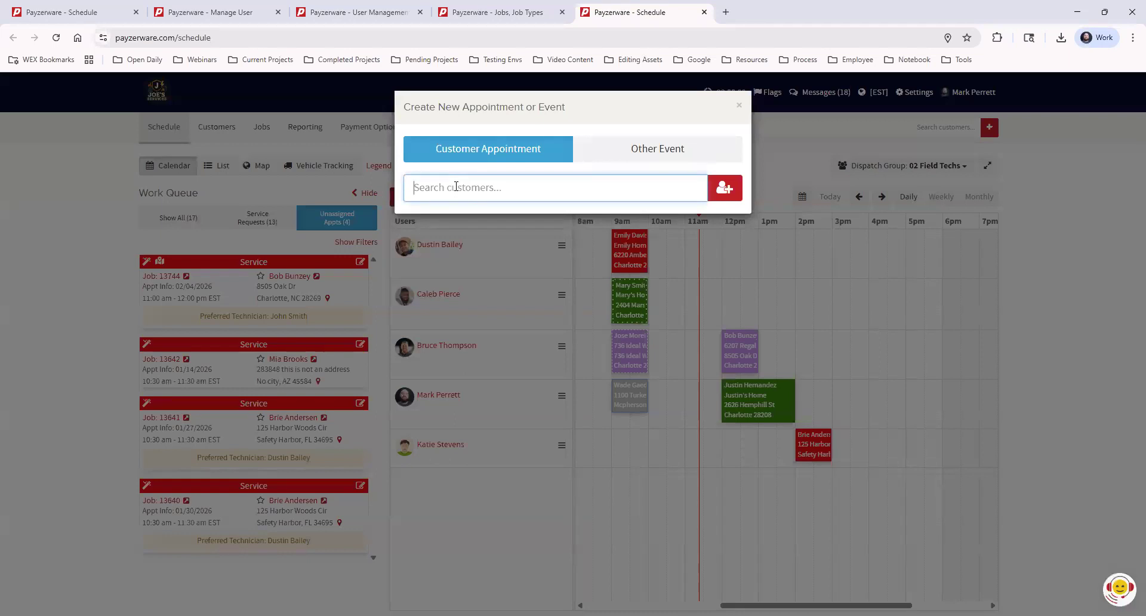
type("jim")
left_click(476, 224)
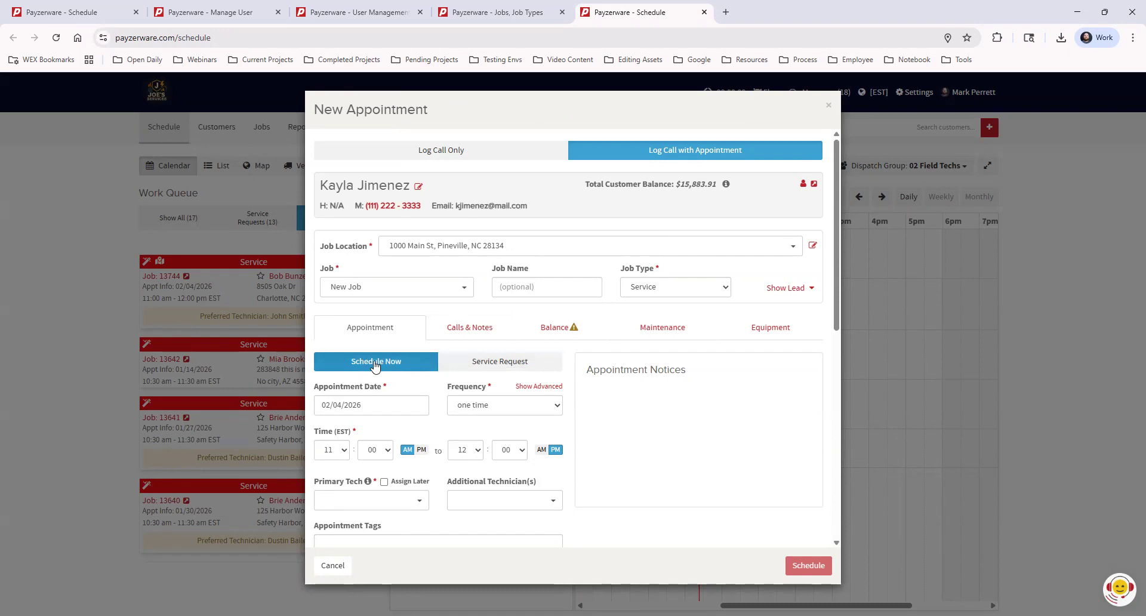
Step: Make it a Level 1 service request lasting 2 hours and save it
left_click(514, 364)
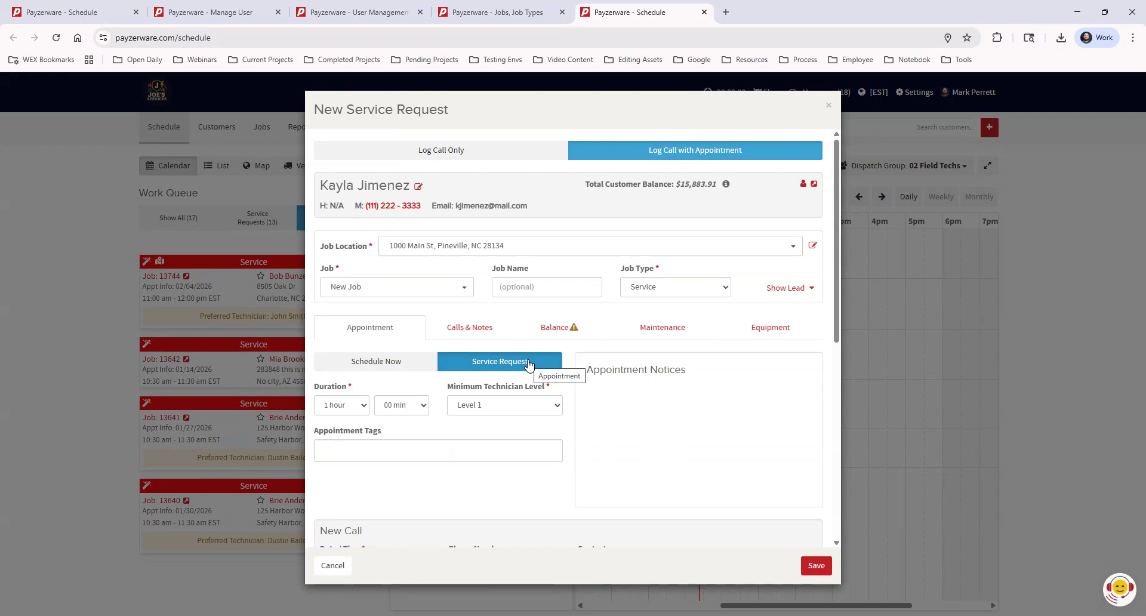
left_click(356, 407)
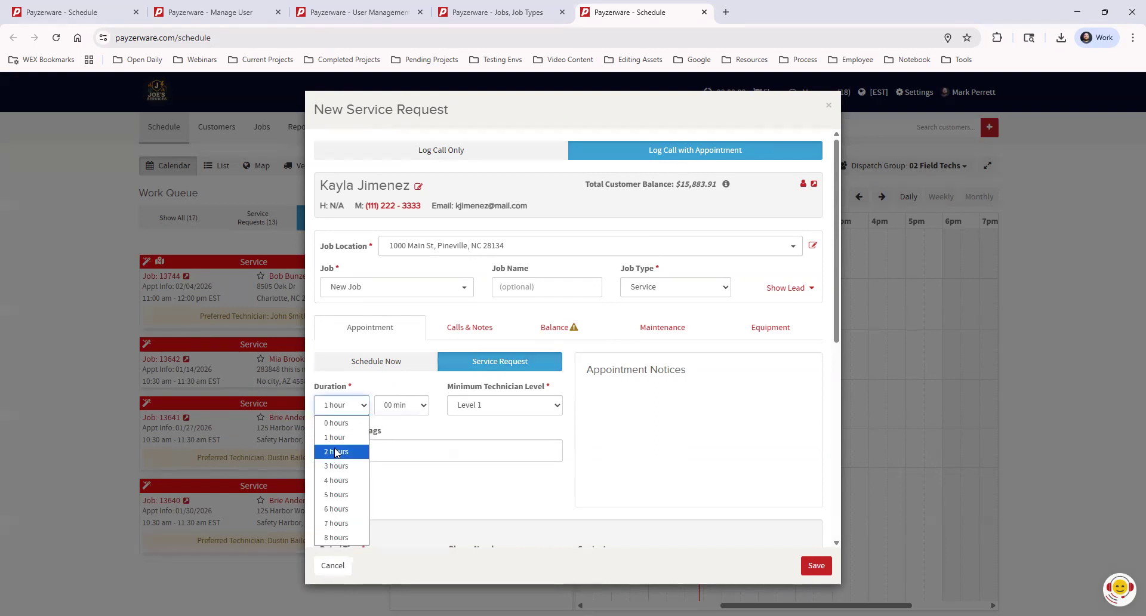
left_click(336, 452)
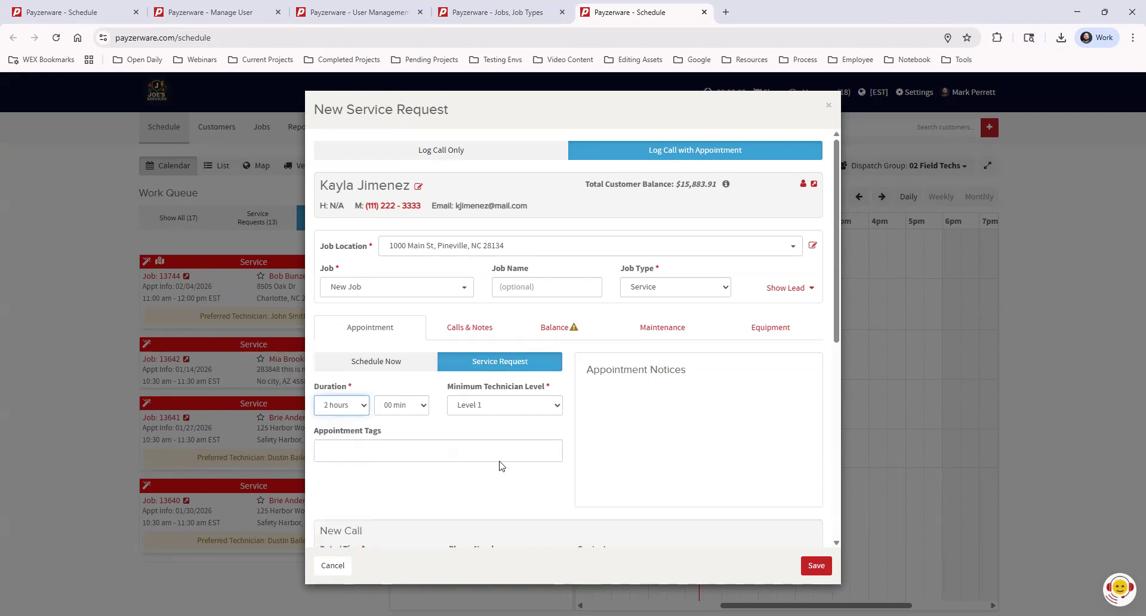
scroll(501, 447, "down", 4)
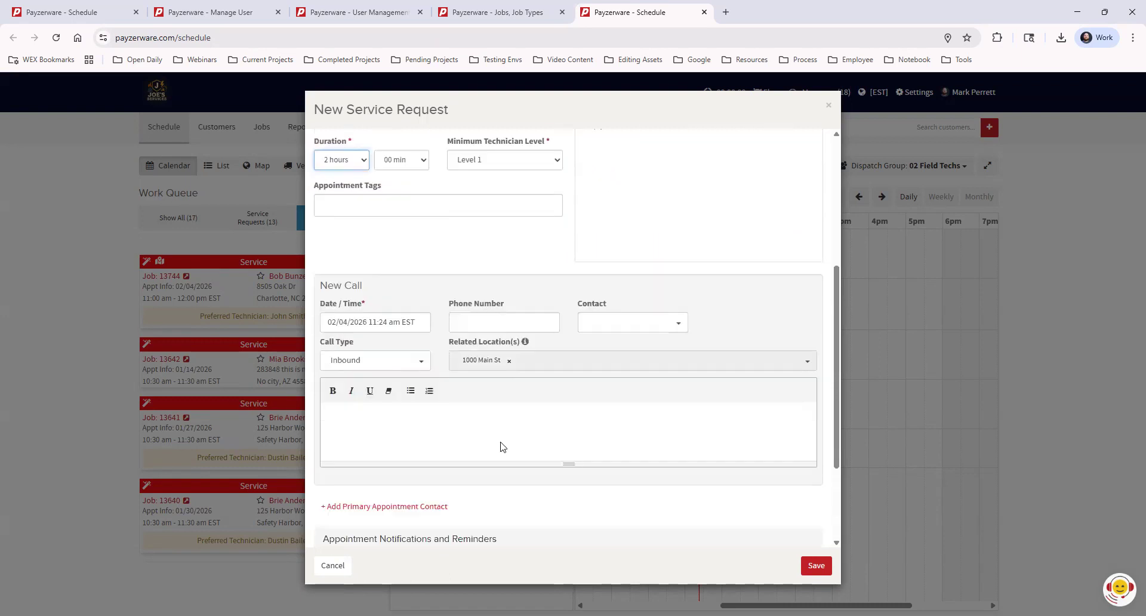
scroll(574, 424, "down", 2)
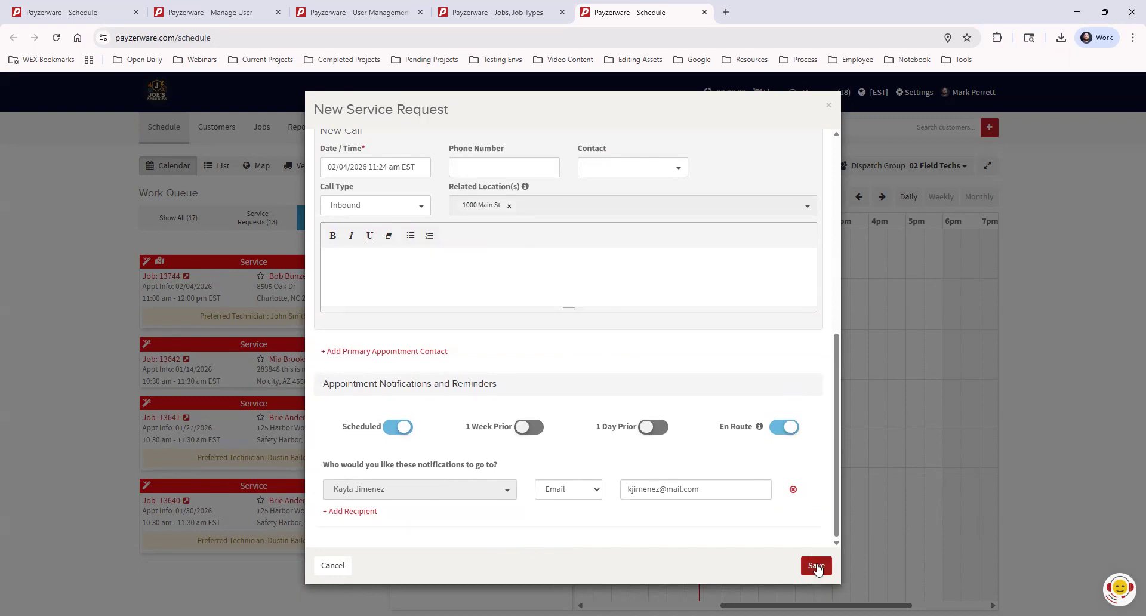
left_click(817, 567)
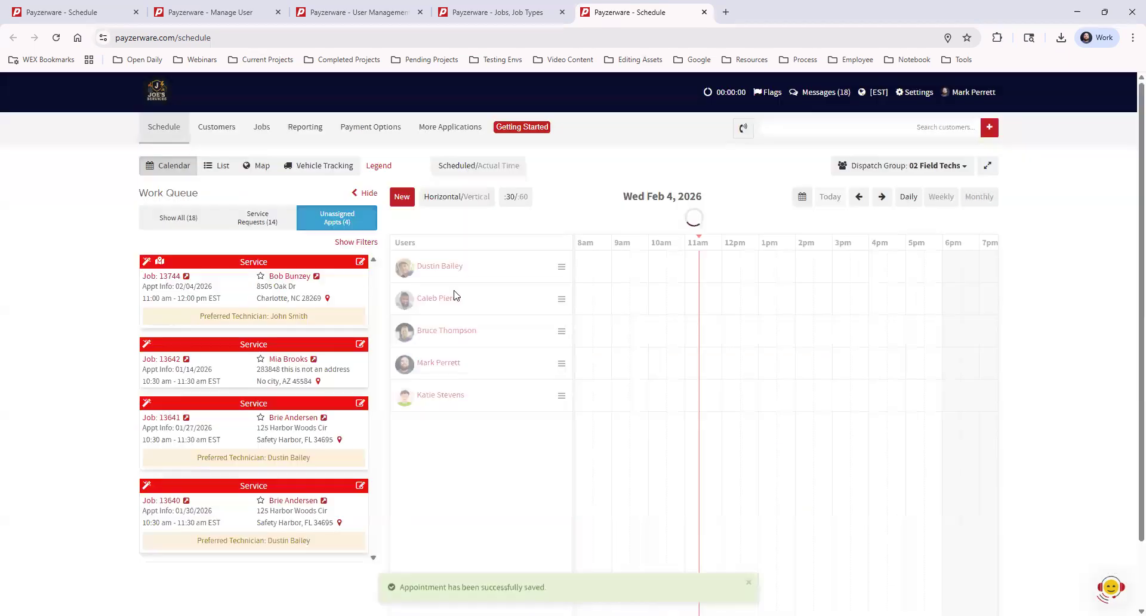
Step: Filter the queue to Service Requests and drop the new request on the first technician at 2–4 PM
left_click(258, 222)
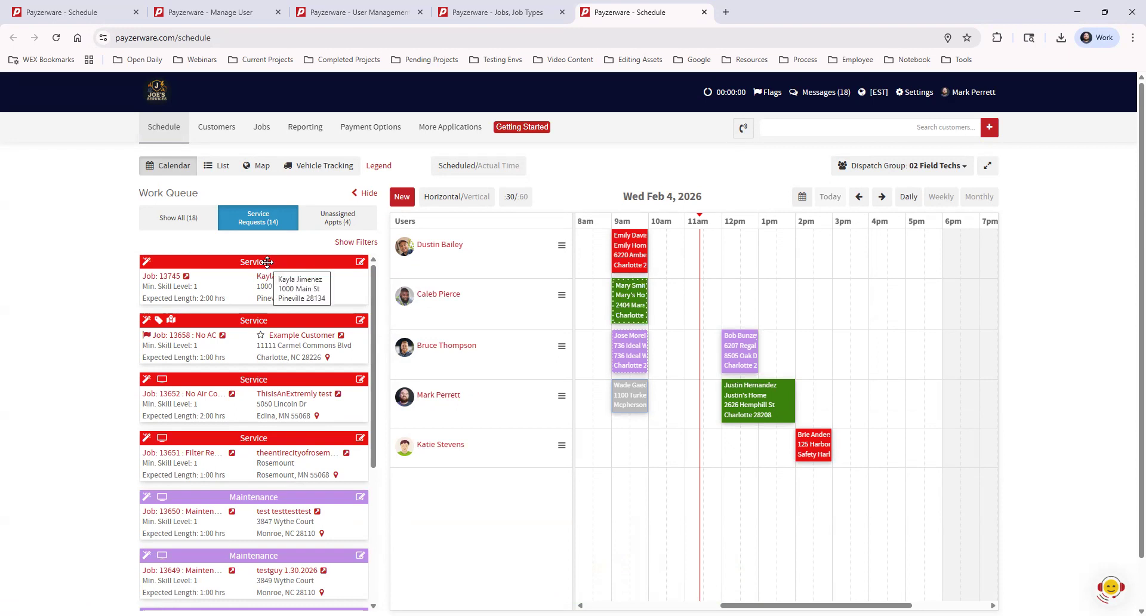
left_click_drag(267, 262, 803, 260)
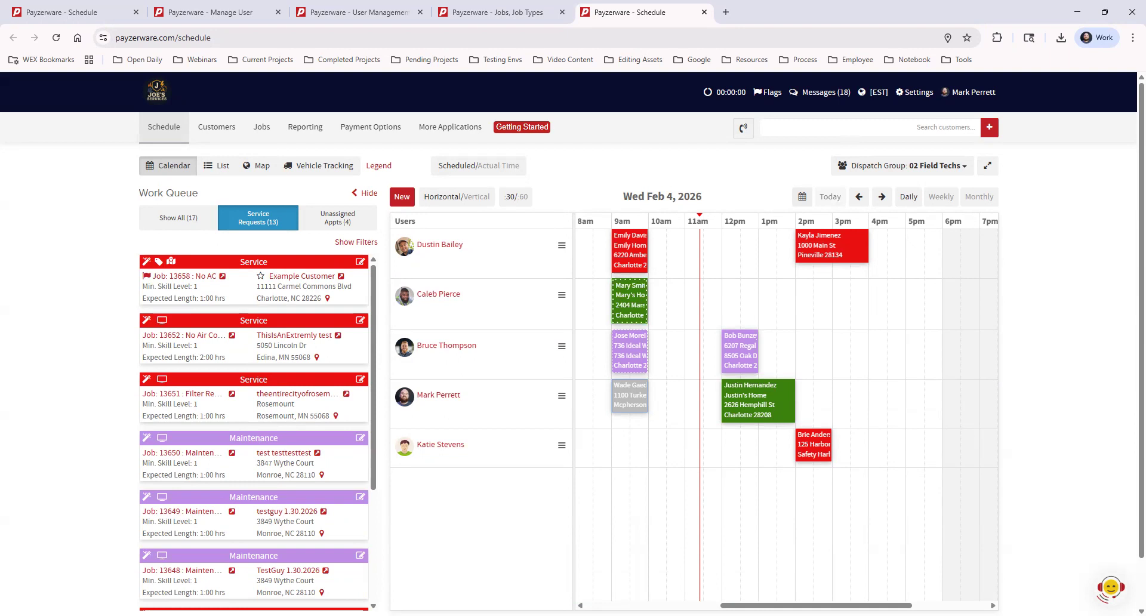
Step: Reveal the work queue filters and look over the Sort by choices
left_click(344, 245)
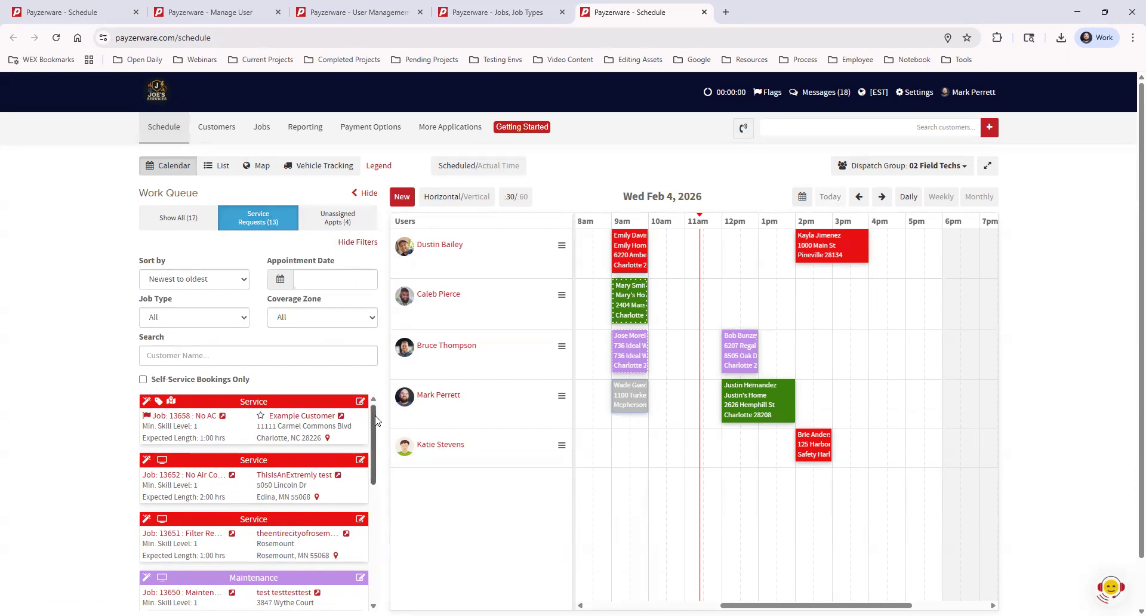
scroll(375, 452, "down", 1)
mouse_move(375, 452)
left_mouse_down()
mouse_move(378, 562)
mouse_move(381, 459)
left_mouse_up()
left_click(206, 282)
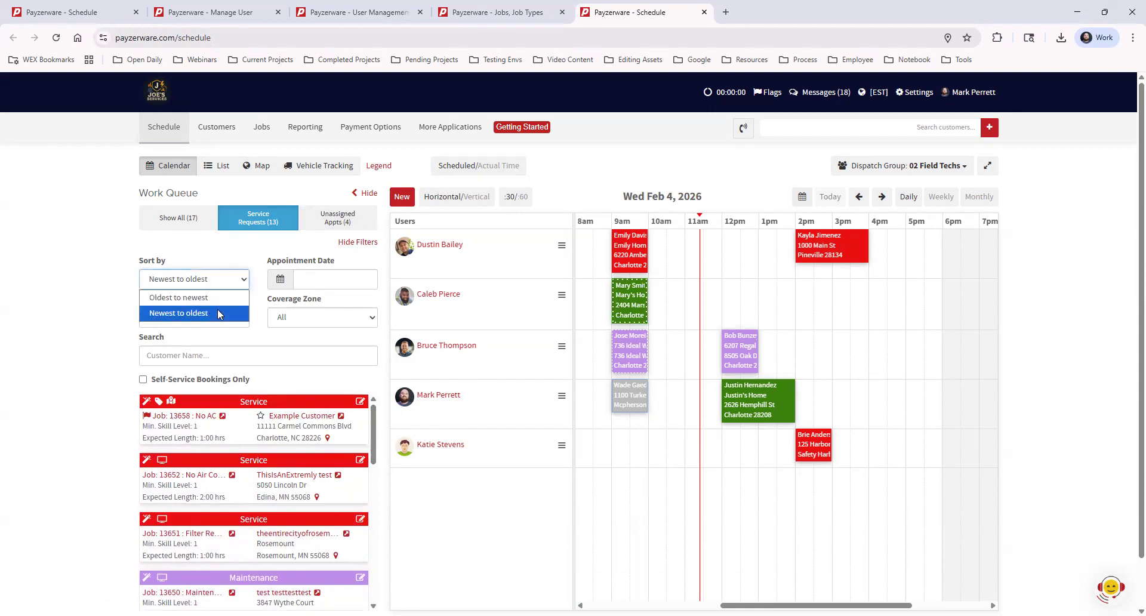
left_click(95, 314)
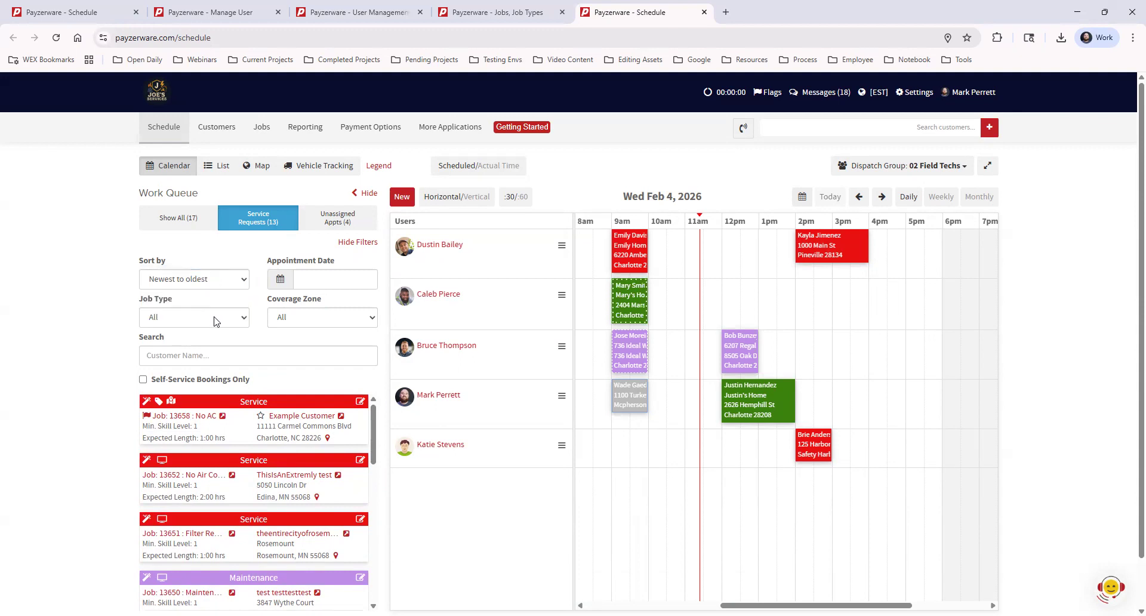
Step: Browse the Job Type choices, customer name search and Appointment Date picker without changing anything
left_click(215, 321)
left_click(116, 325)
left_click(169, 361)
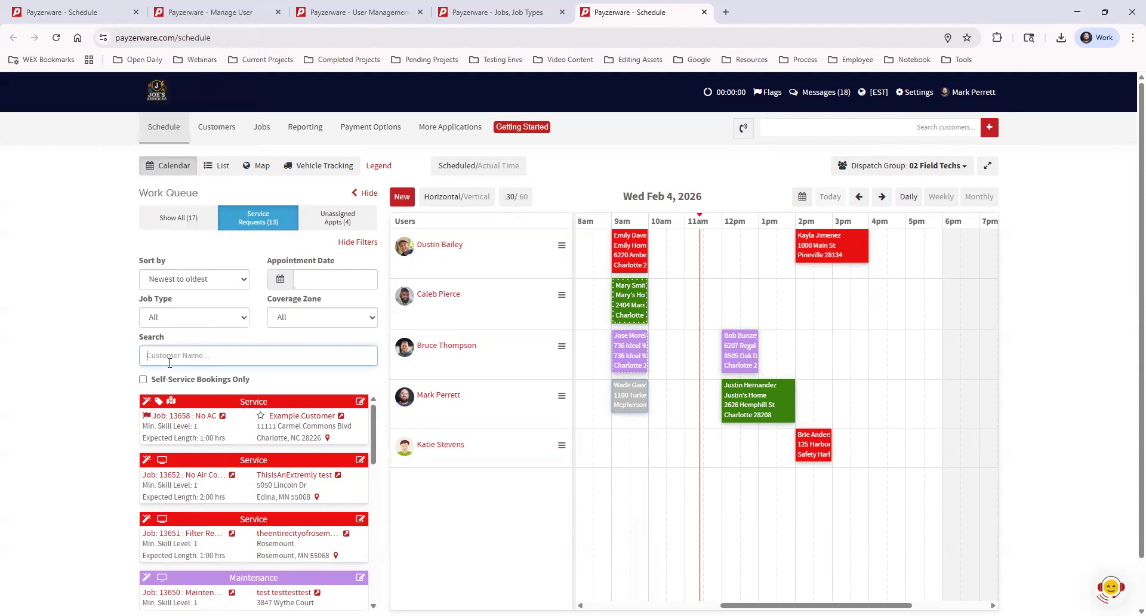
left_click(131, 343)
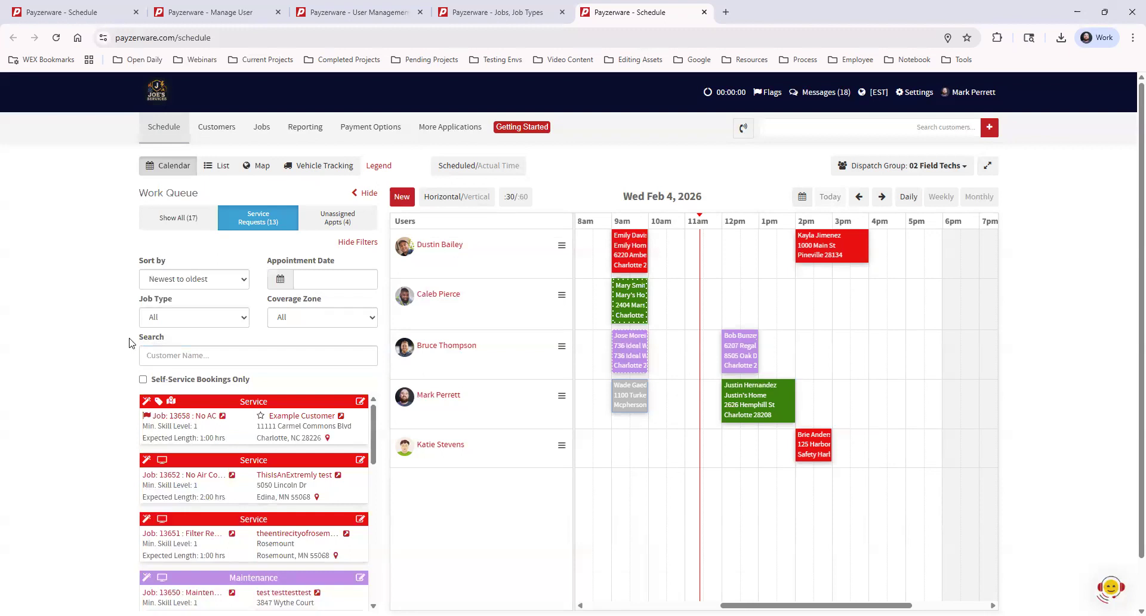
left_click(342, 278)
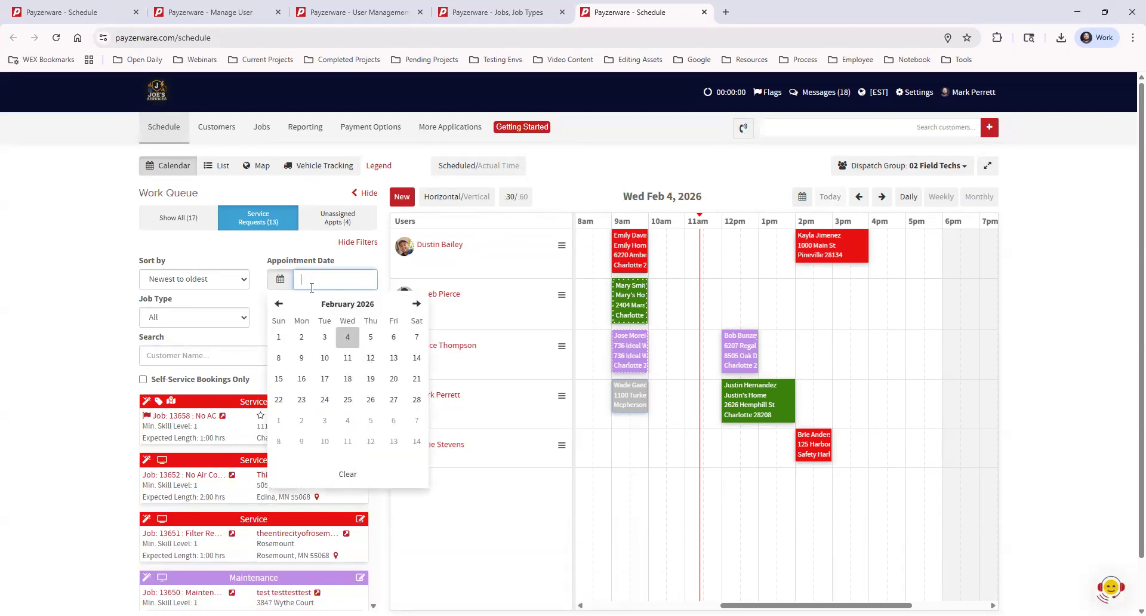
left_click(81, 299)
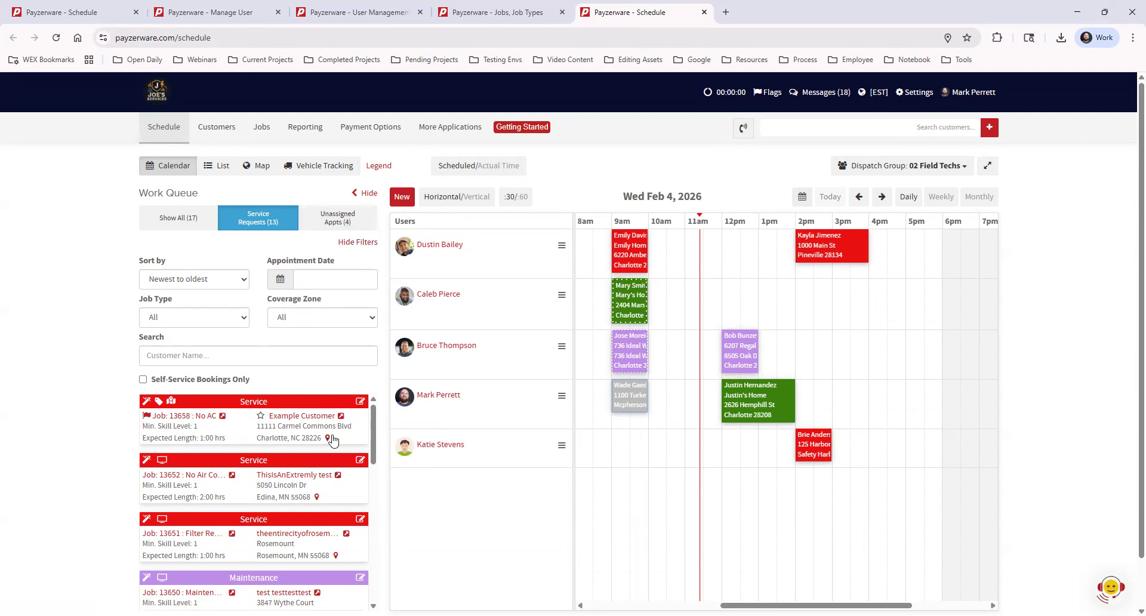
left_click(360, 403)
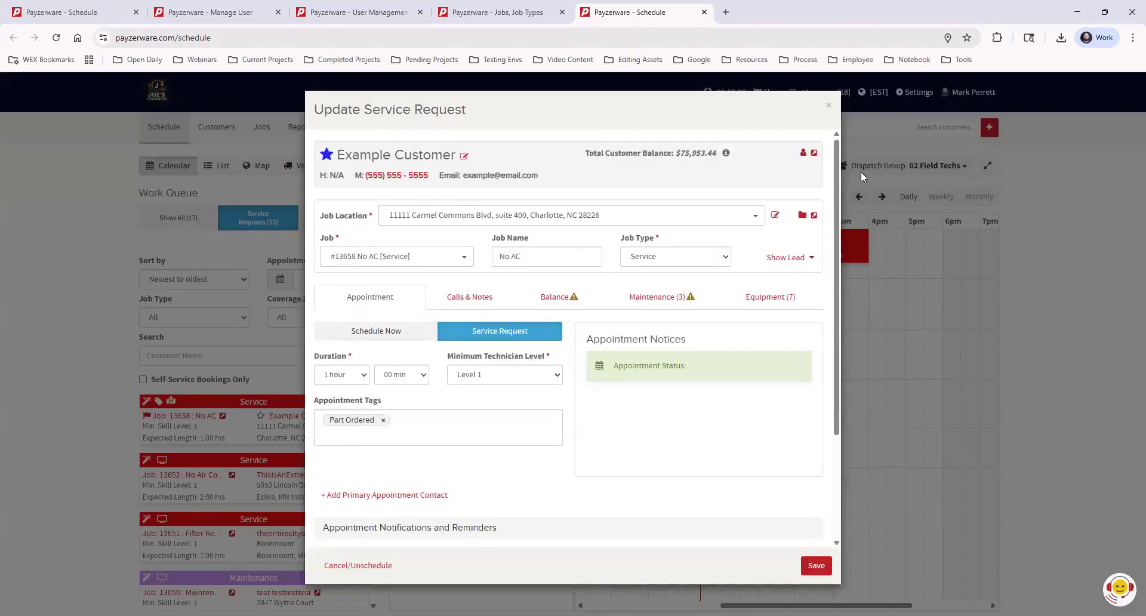
left_click(827, 105)
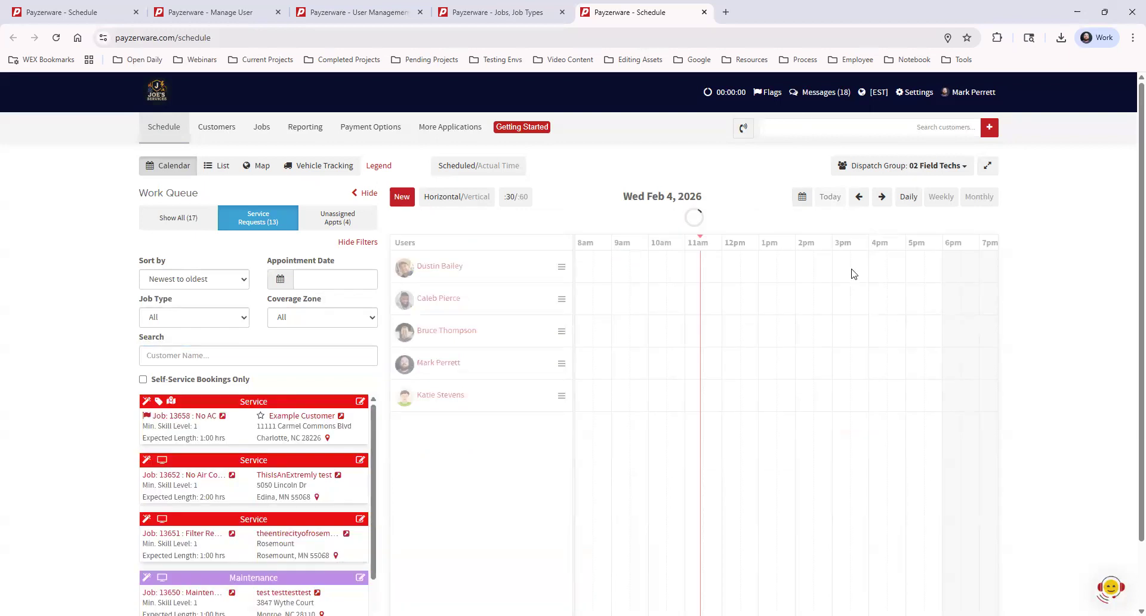
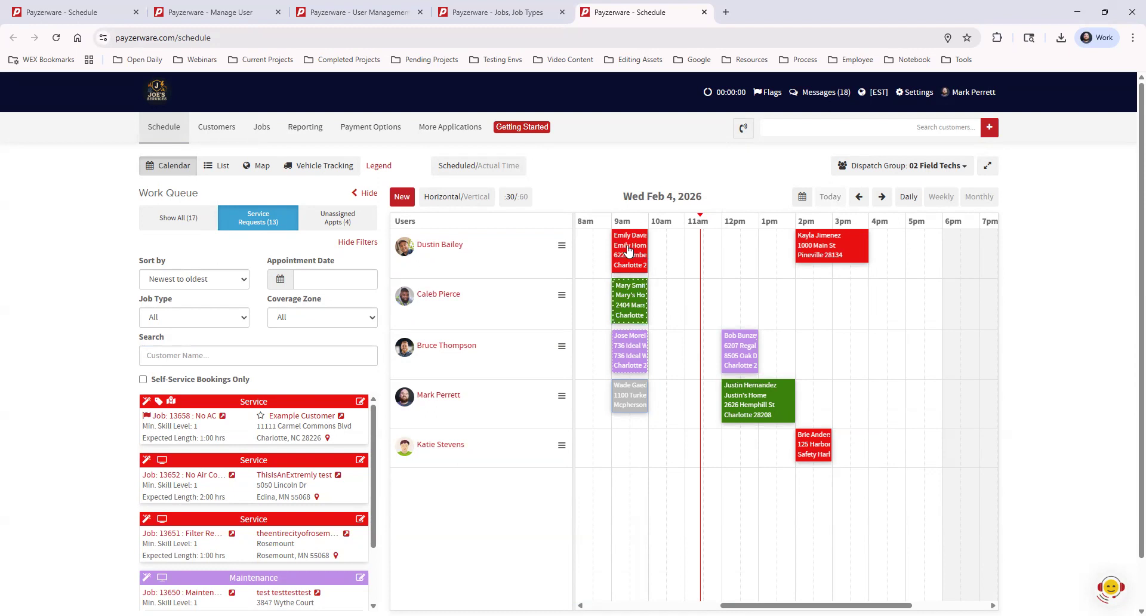
Step: Preview the appointment popovers, then open job 13743 'No AC' (12–2 pm) in a new tab
mouse_move(628, 250)
mouse_move(631, 302)
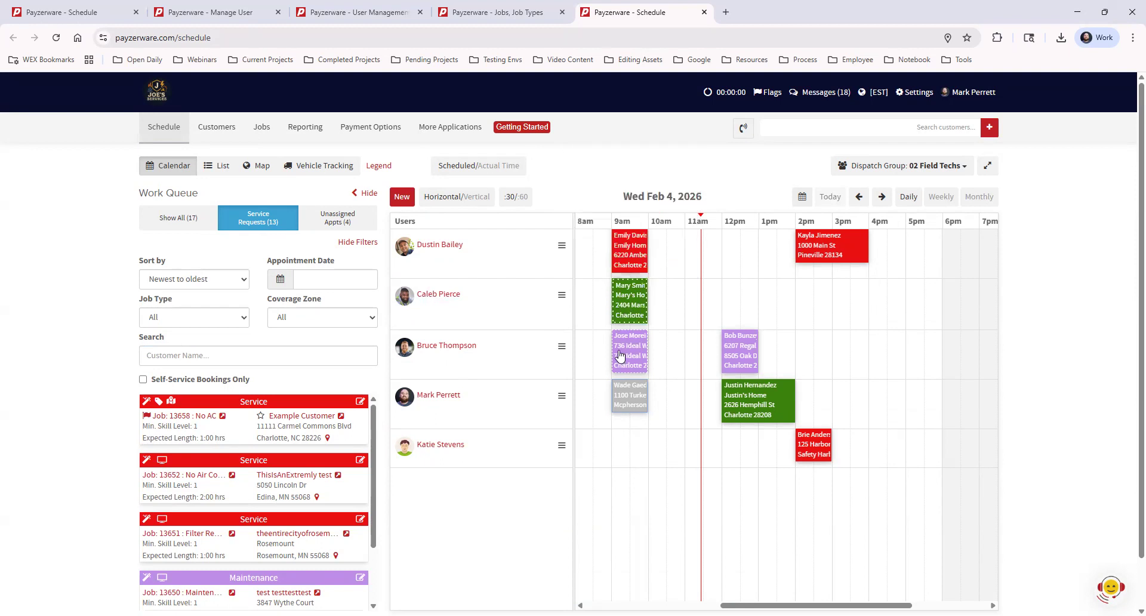
mouse_move(619, 356)
mouse_move(632, 390)
mouse_move(615, 406)
mouse_move(626, 249)
mouse_move(749, 404)
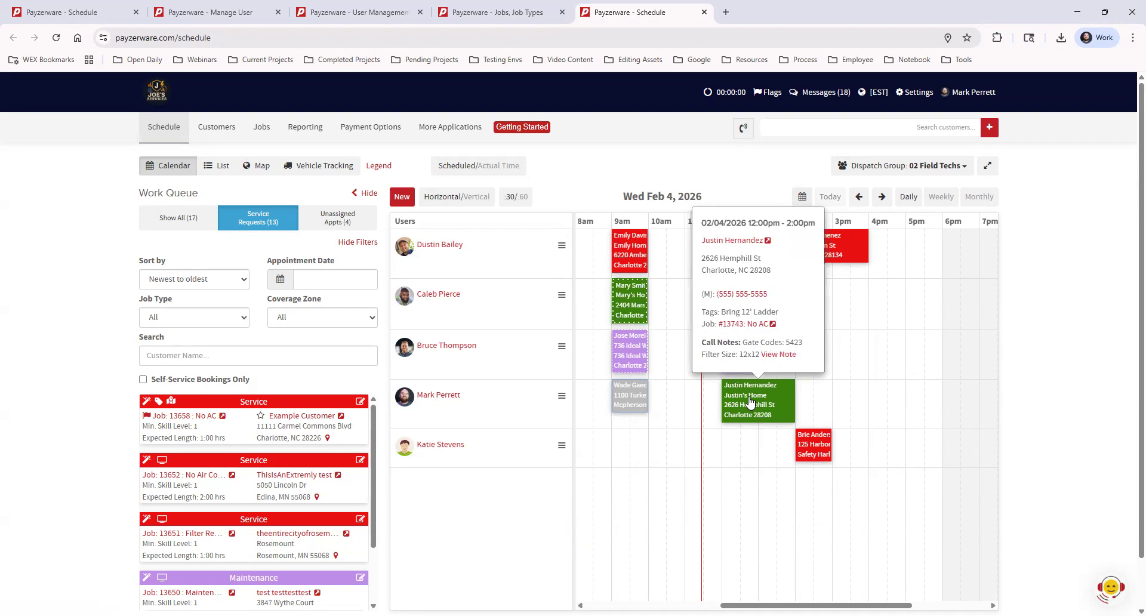
left_click(773, 325)
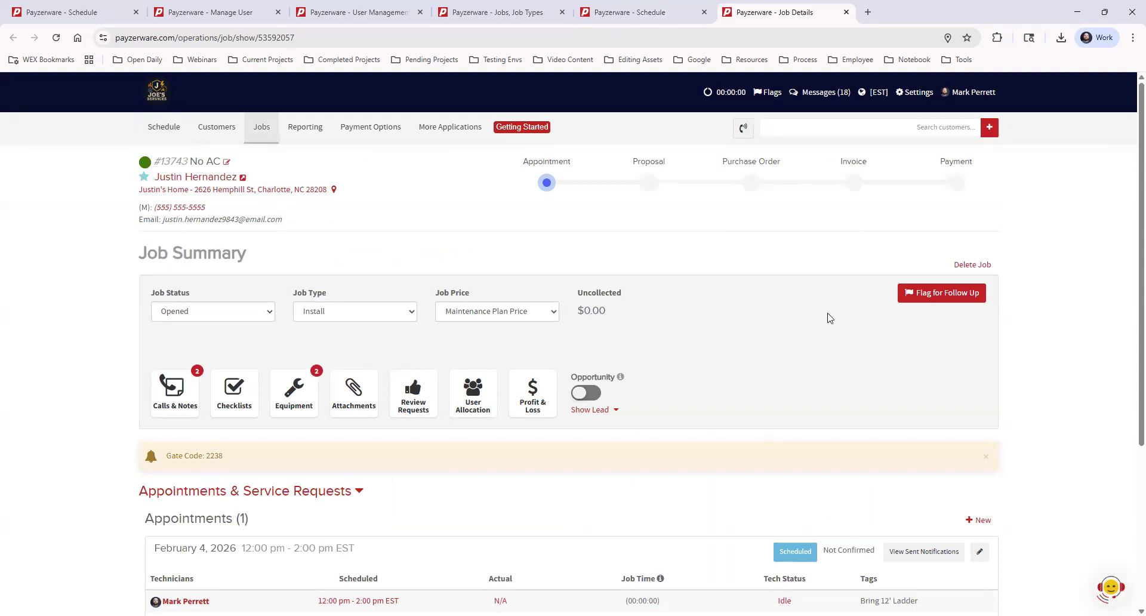
Step: Scroll the No AC job details down to its February 4 appointment and back to the top
scroll(213, 478, "down", 2)
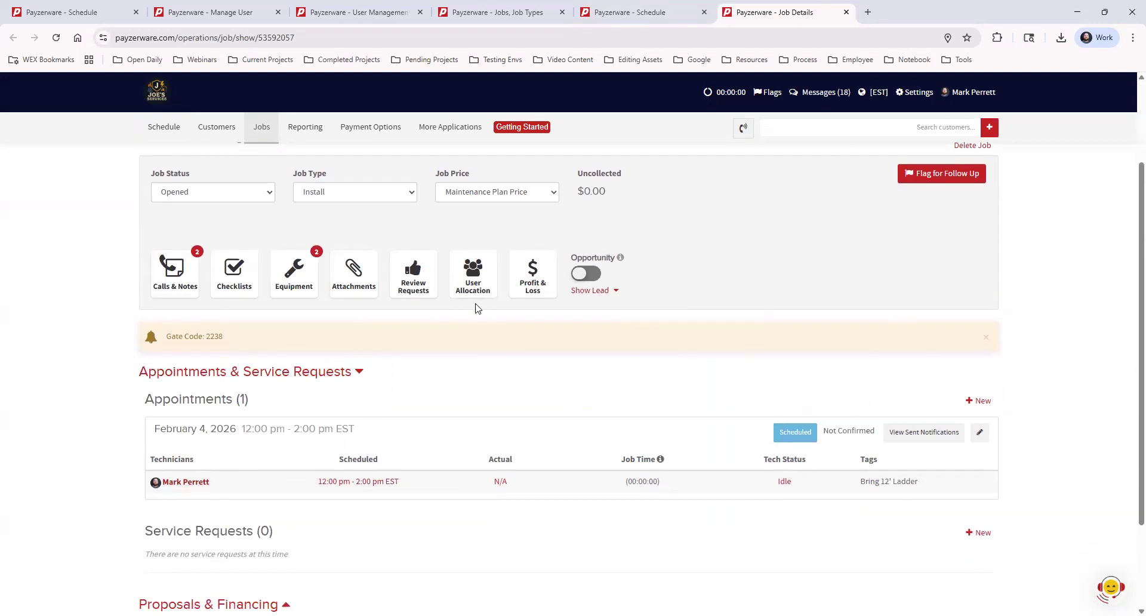
scroll(476, 307, "up", 2)
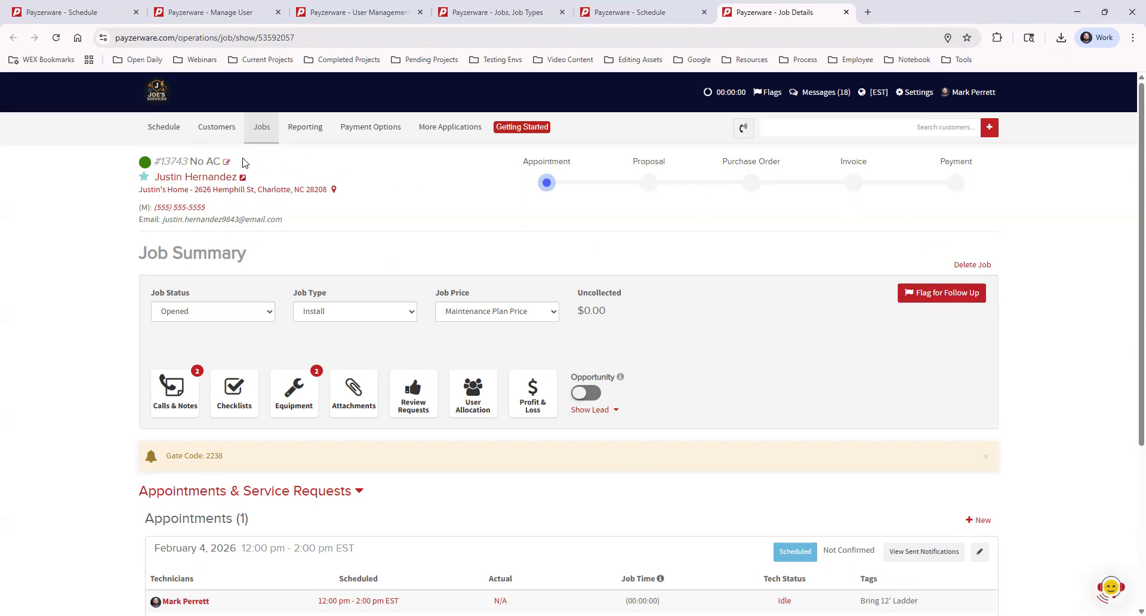
Step: Flag job 13743 for a Part Order follow-up, unassigned, noting 'We need to order part #84848'
left_click(924, 297)
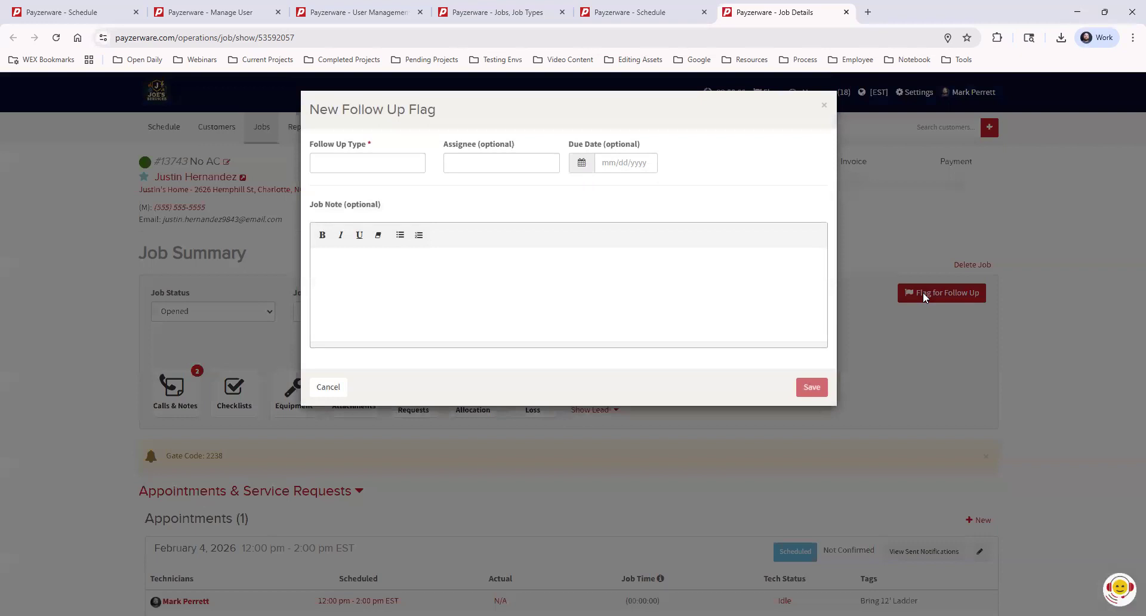
left_click(378, 165)
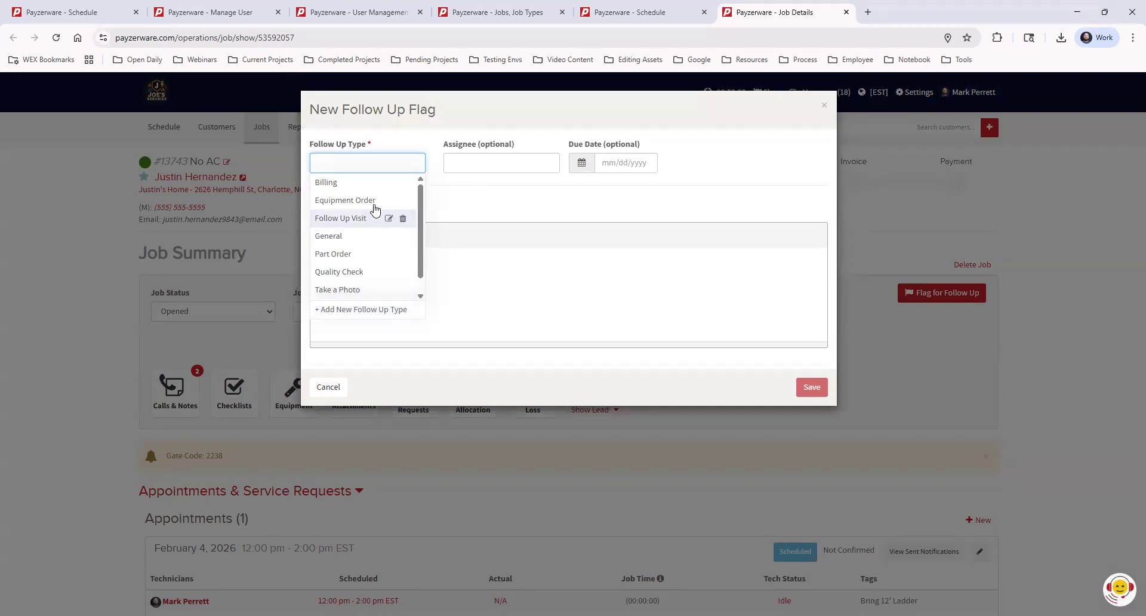
left_click(346, 255)
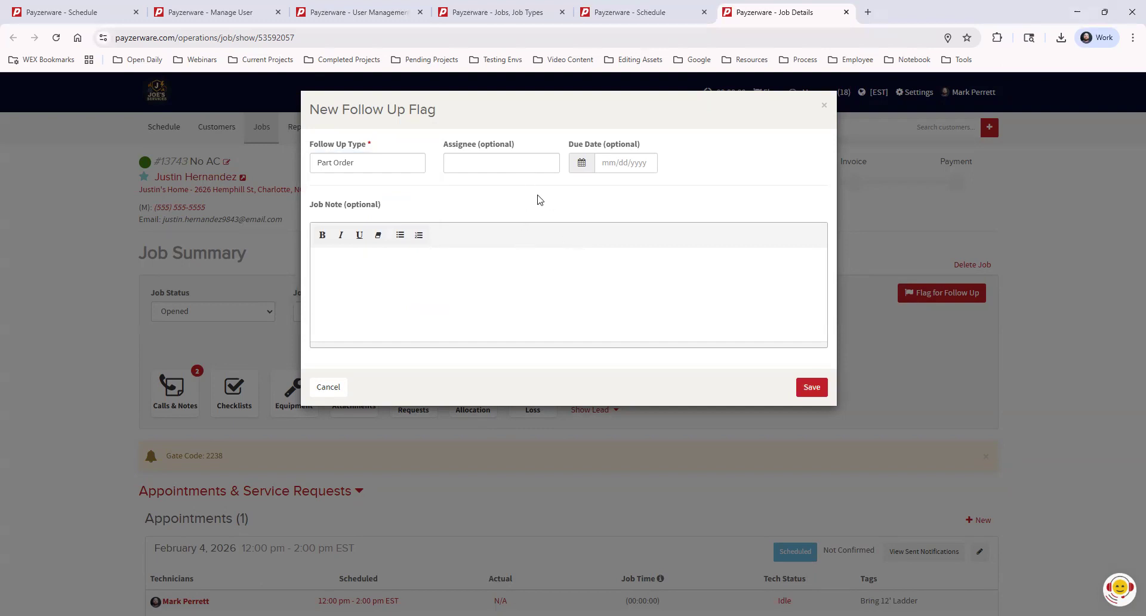
left_click(477, 157)
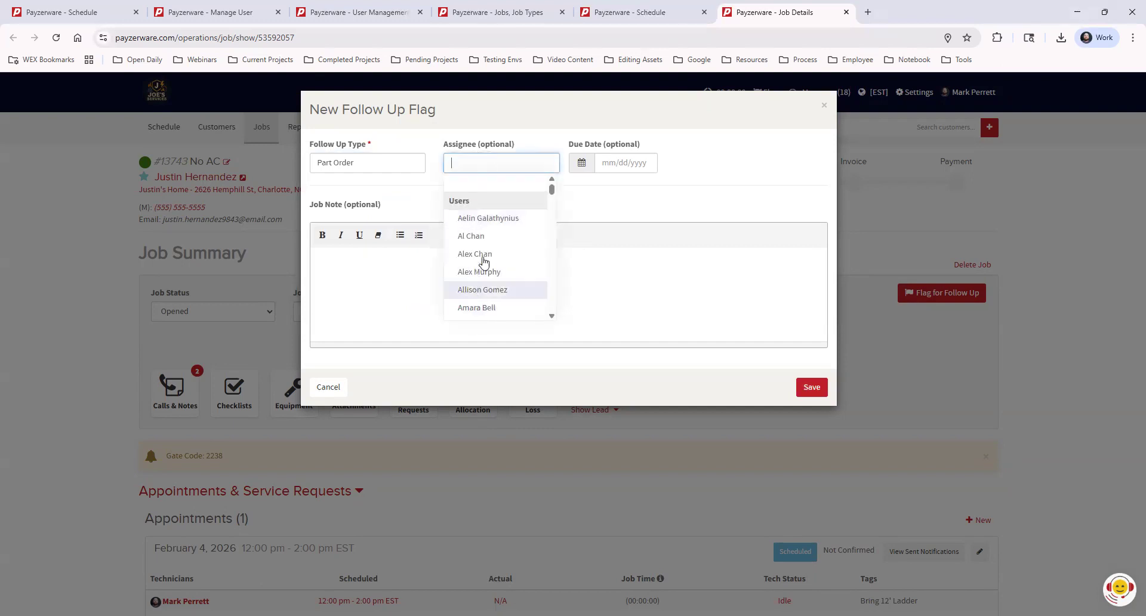
left_click(667, 217)
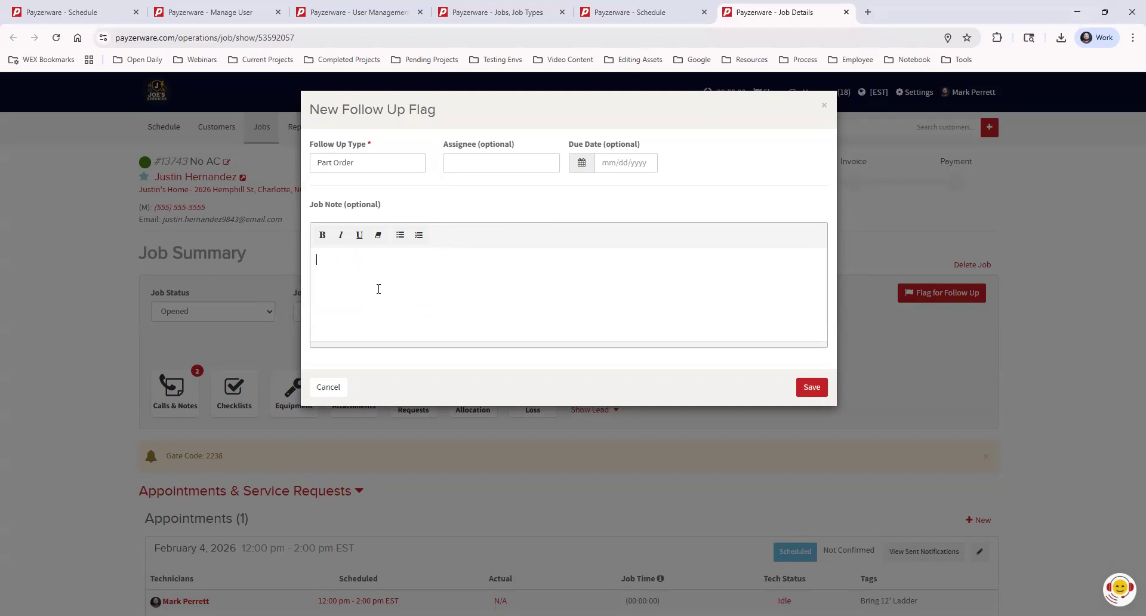
type("We need to order part #84848")
left_click(806, 386)
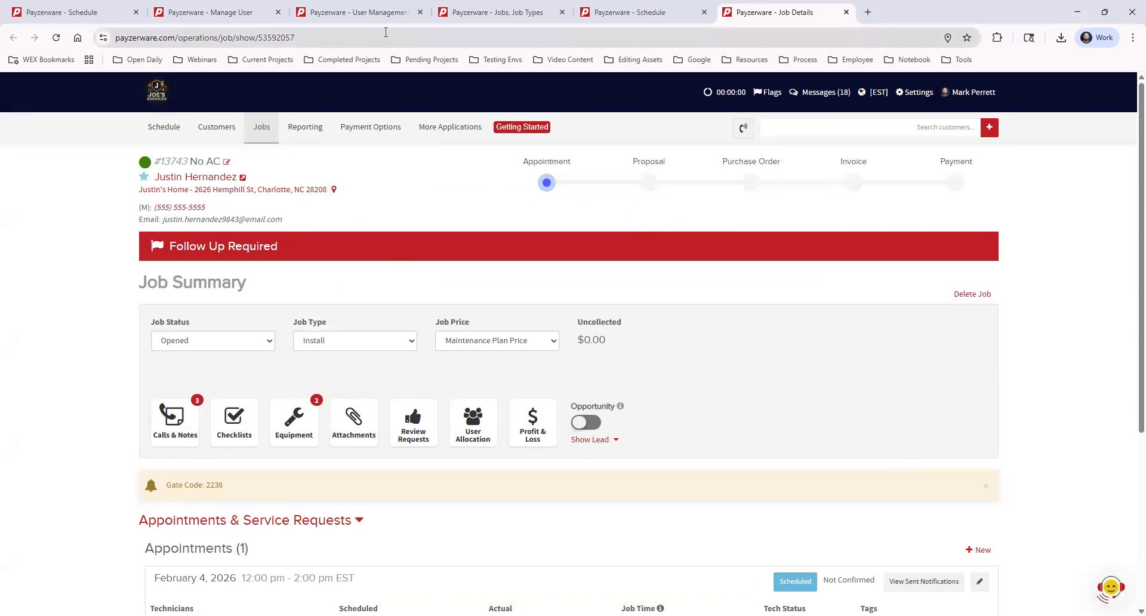
left_click(657, 13)
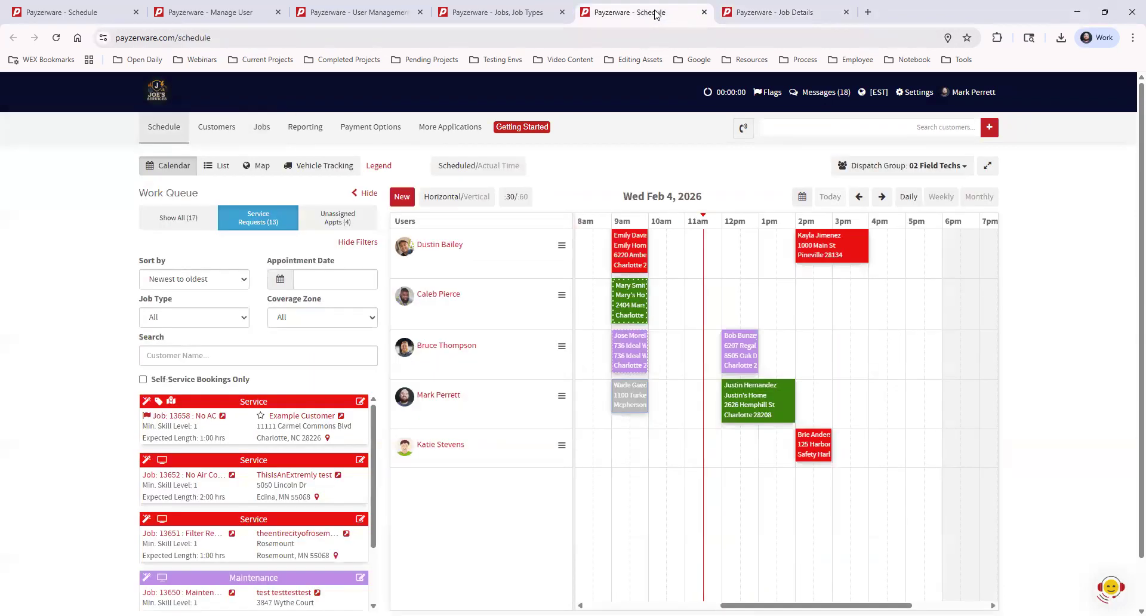
Step: Reload the schedule and confirm the 12–2 pm No AC appointment now shows its flag
left_click(56, 37)
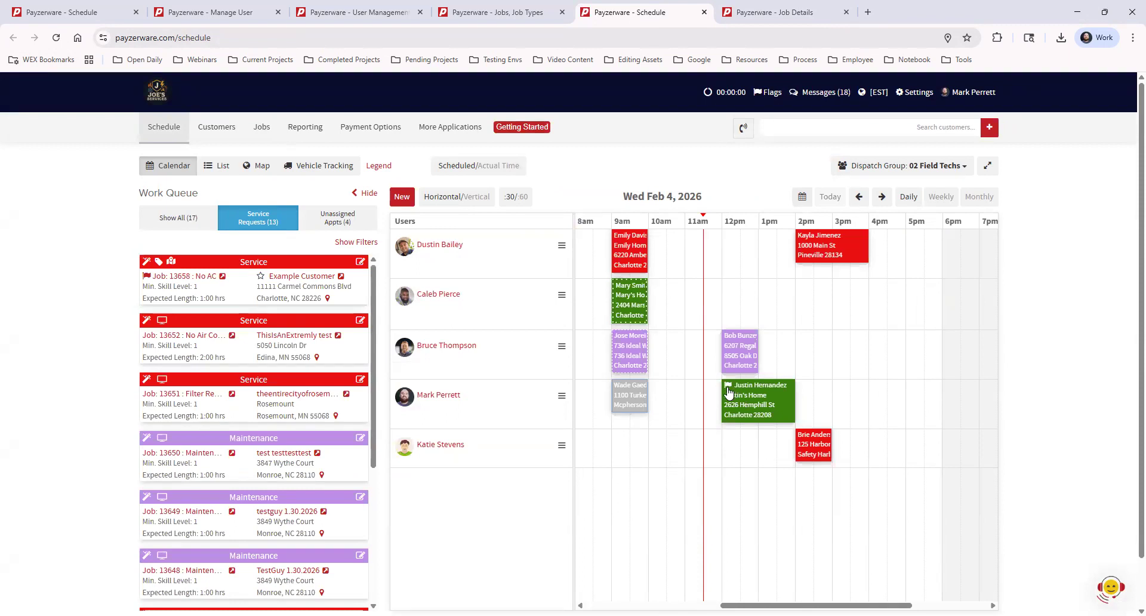
mouse_move(726, 386)
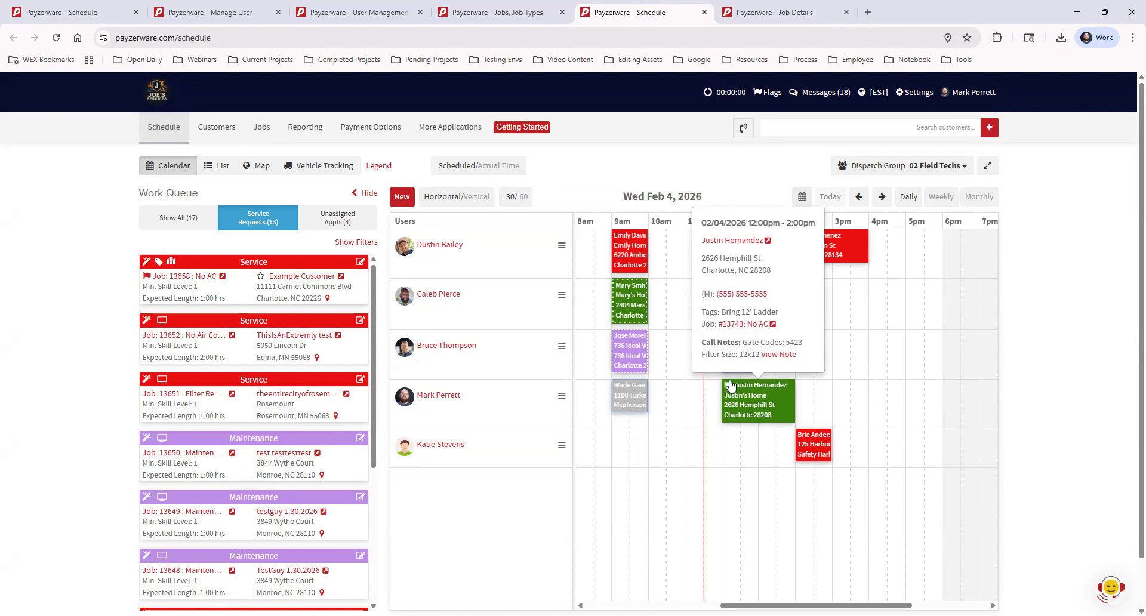
left_click(763, 18)
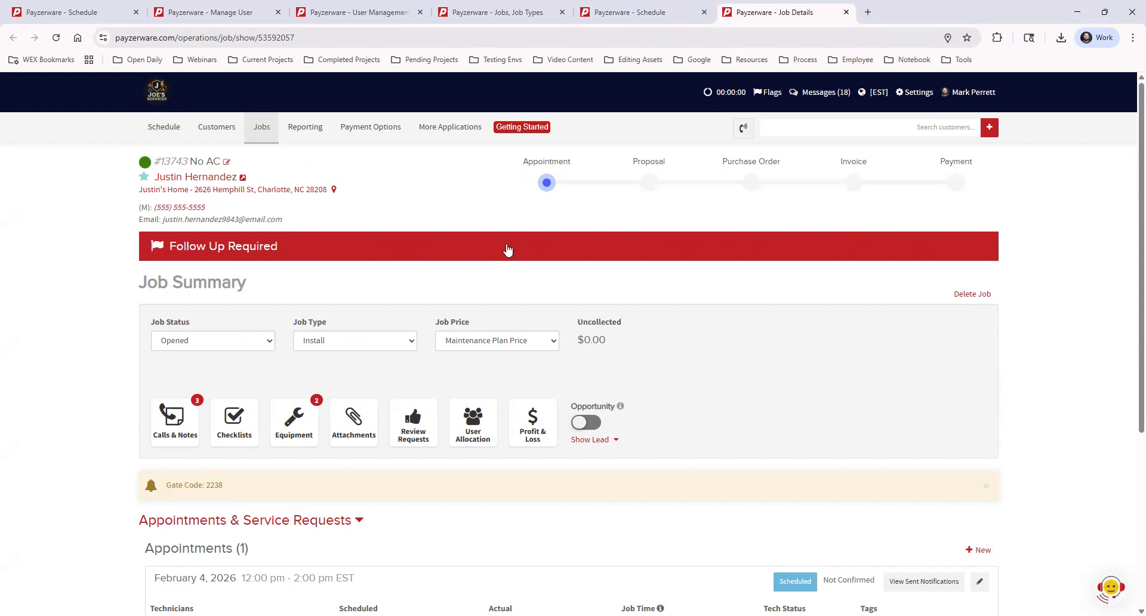
left_click(716, 251)
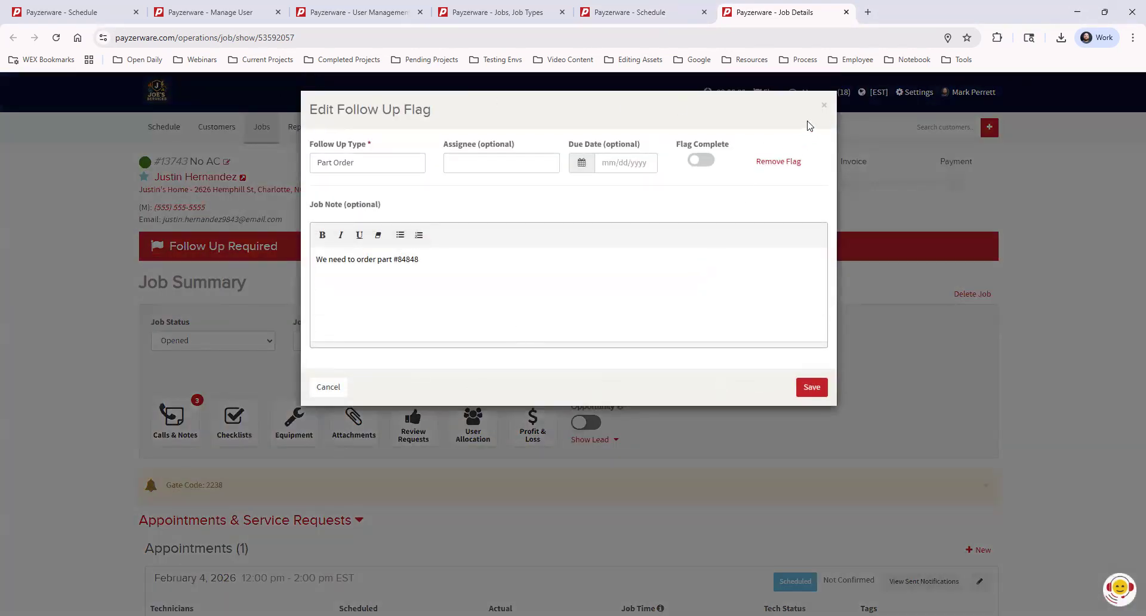
left_click(824, 110)
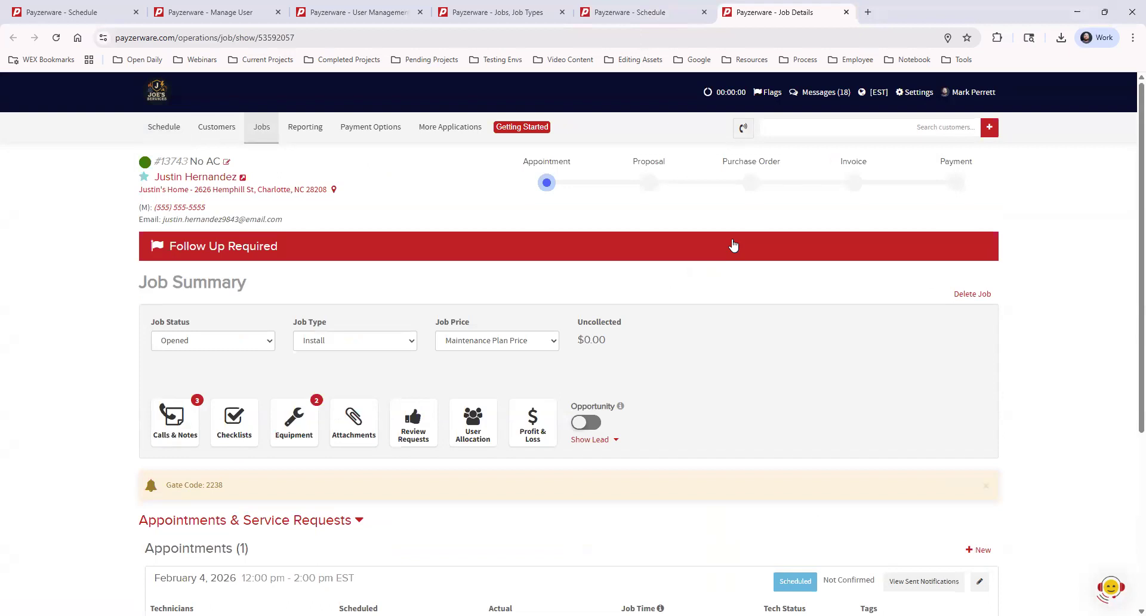
scroll(845, 453, "down", 3)
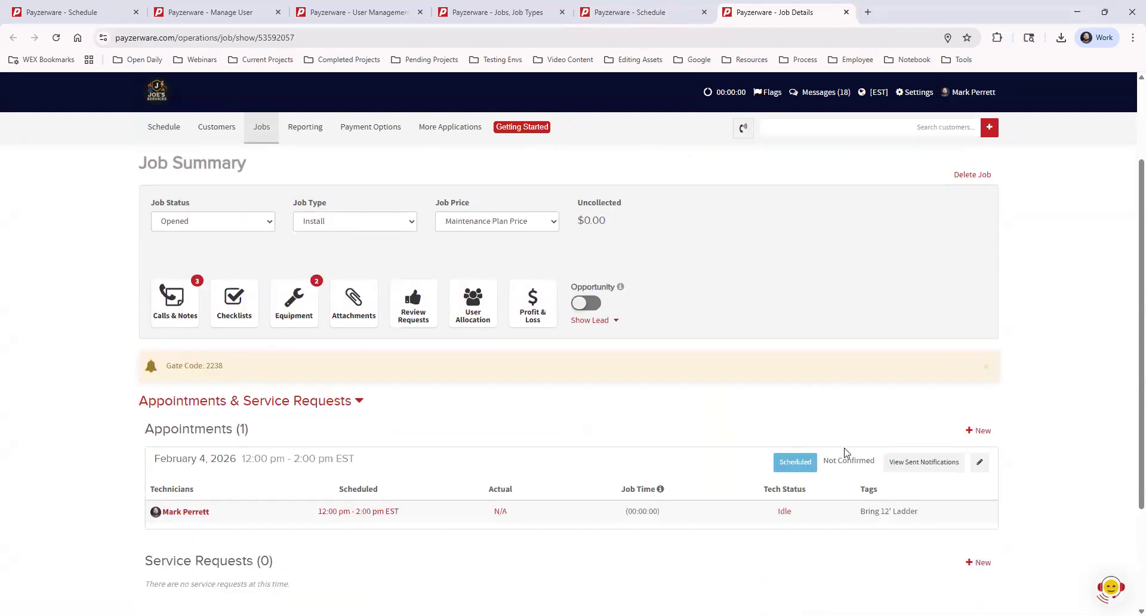
scroll(845, 453, "down", 1)
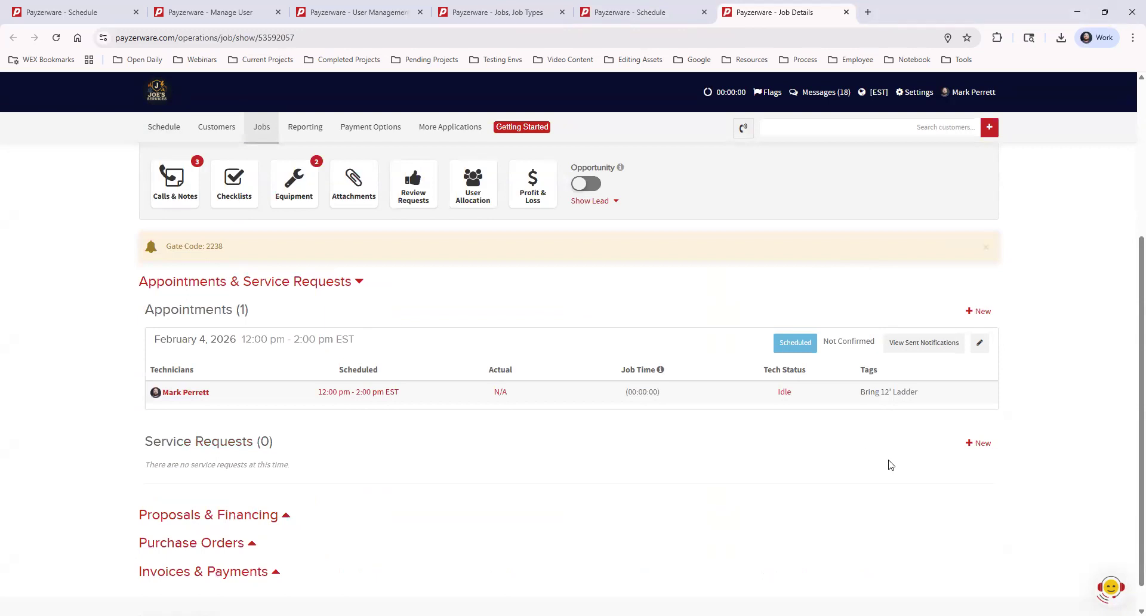
scroll(724, 432, "up", 4)
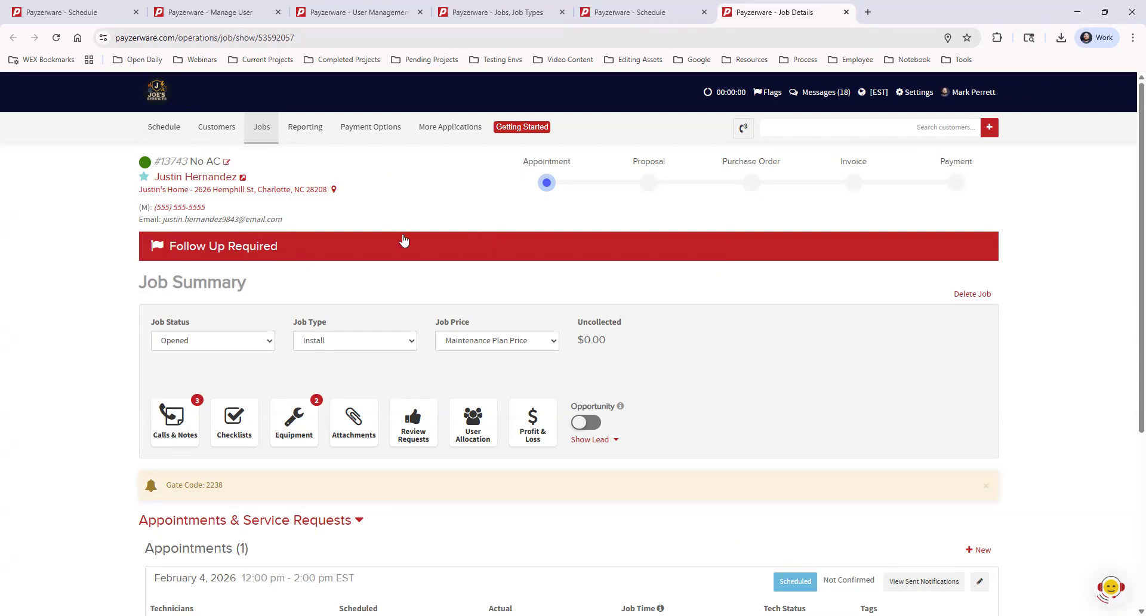
scroll(767, 346, "down", 4)
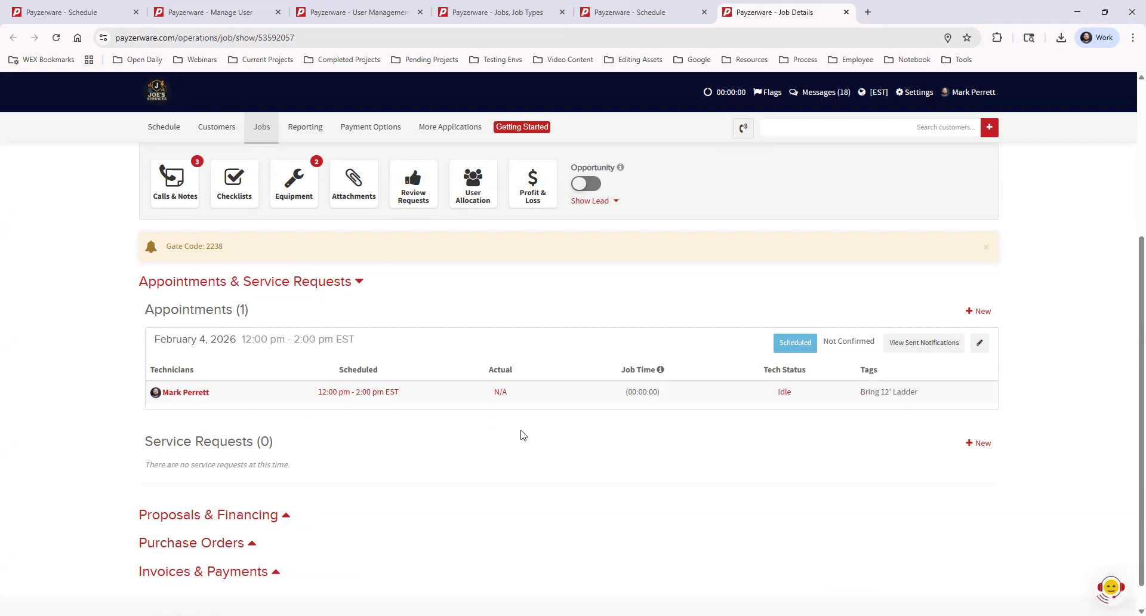
Step: Add a Service-type request to job 13743 tagged Part Ordered, noting the part arrives Friday
left_click(982, 445)
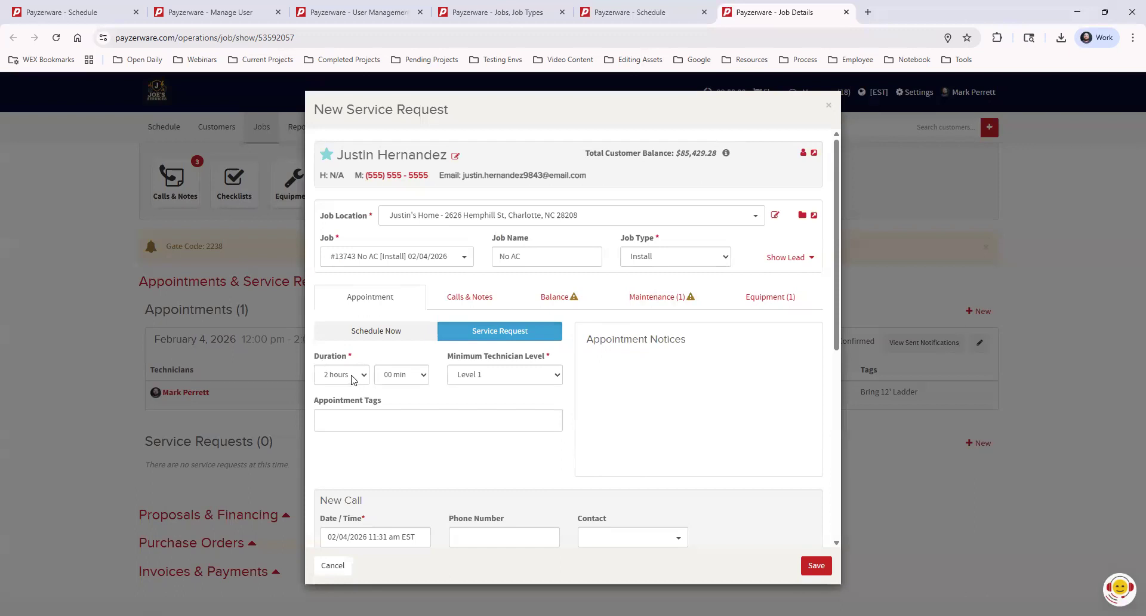
left_click(655, 258)
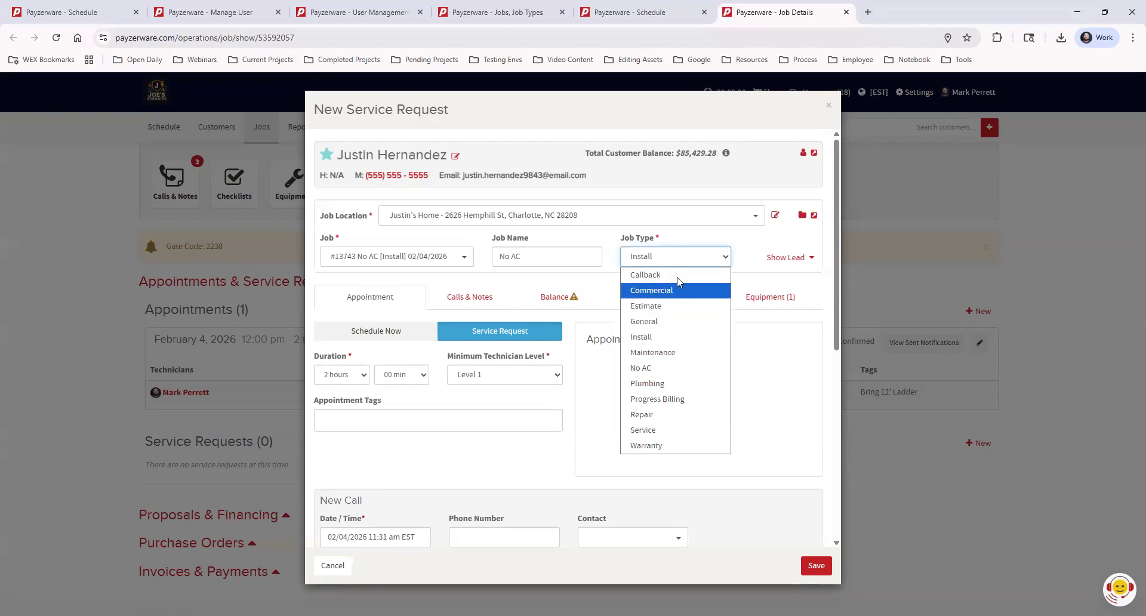
left_click(663, 430)
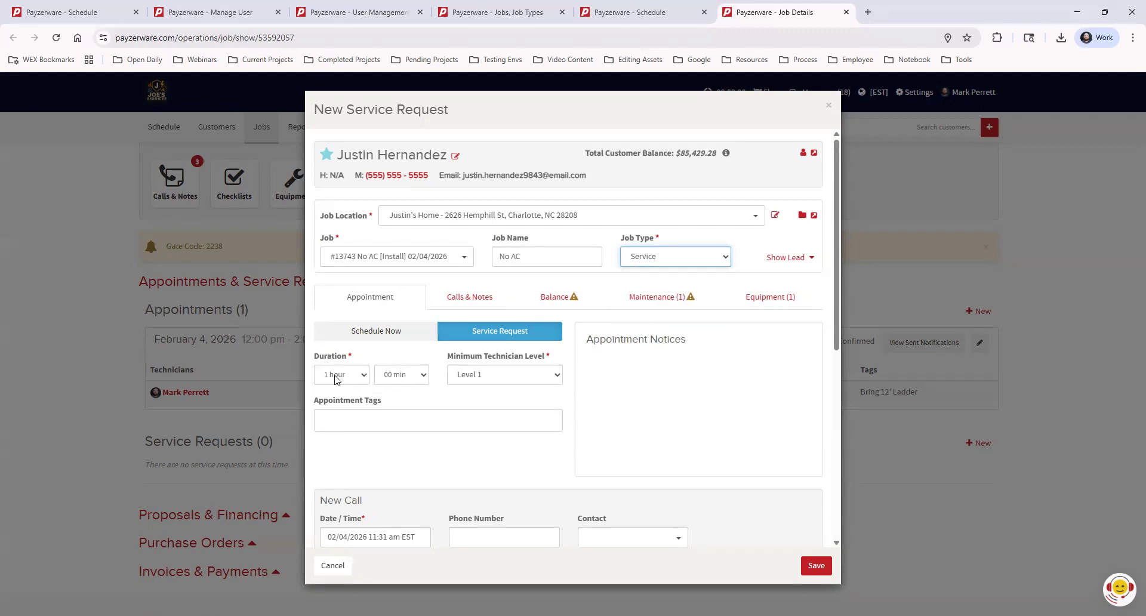
left_click(366, 422)
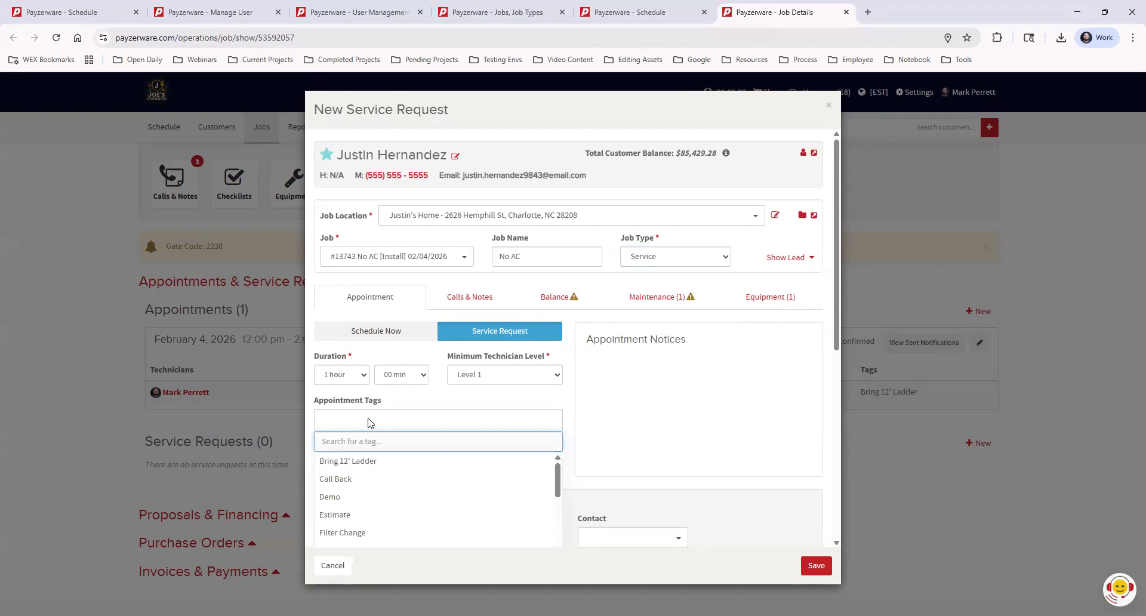
scroll(616, 405, "down", 1)
scroll(418, 469, "down", 1)
scroll(416, 473, "down", 1)
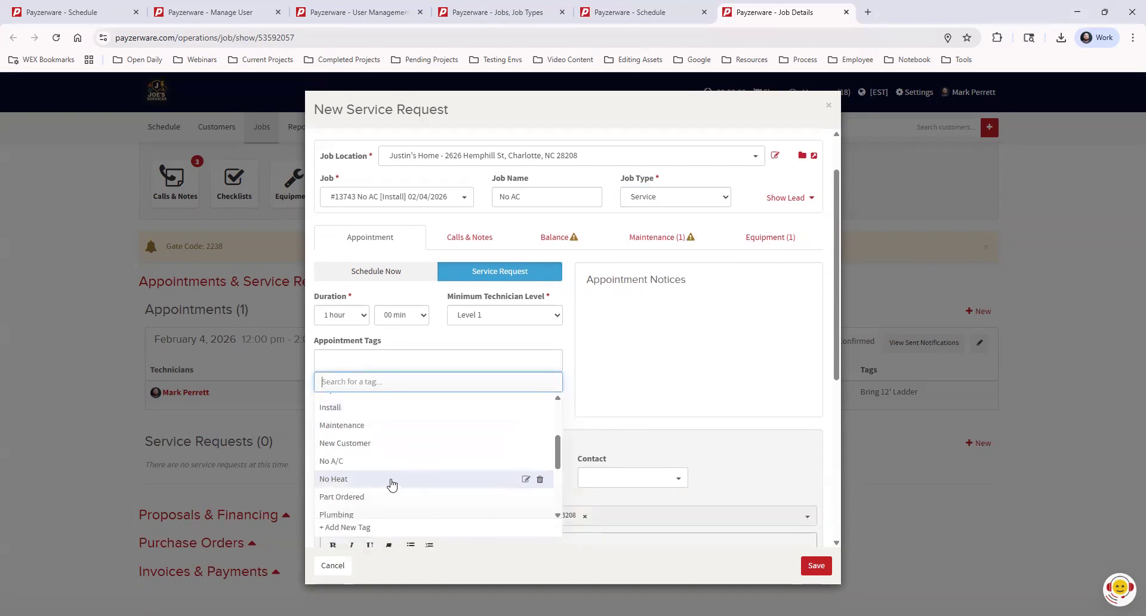
left_click(366, 499)
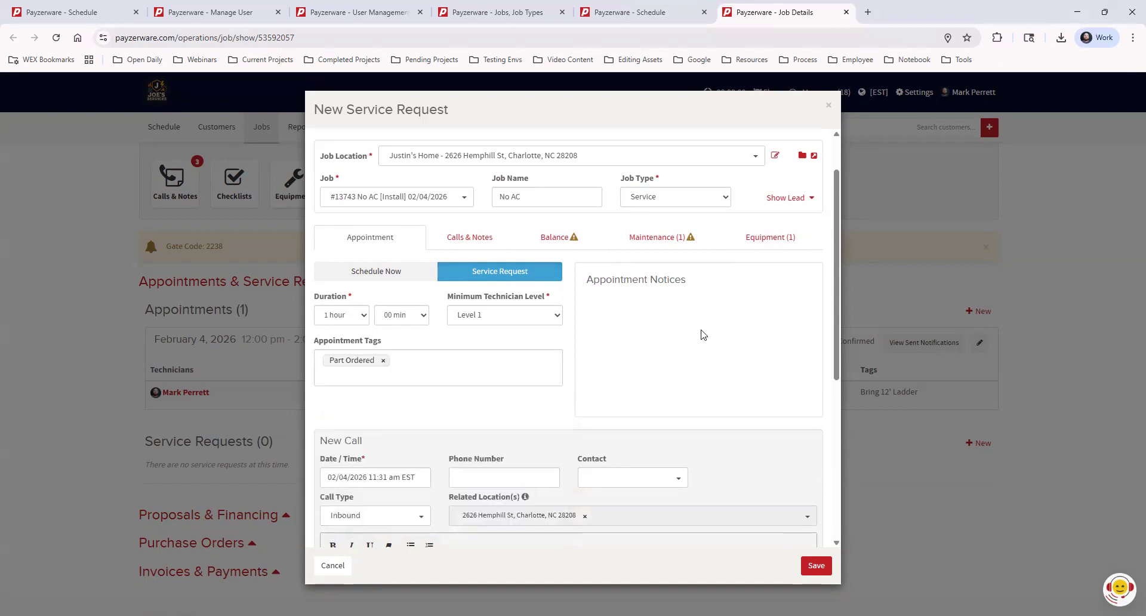
scroll(432, 464, "down", 3)
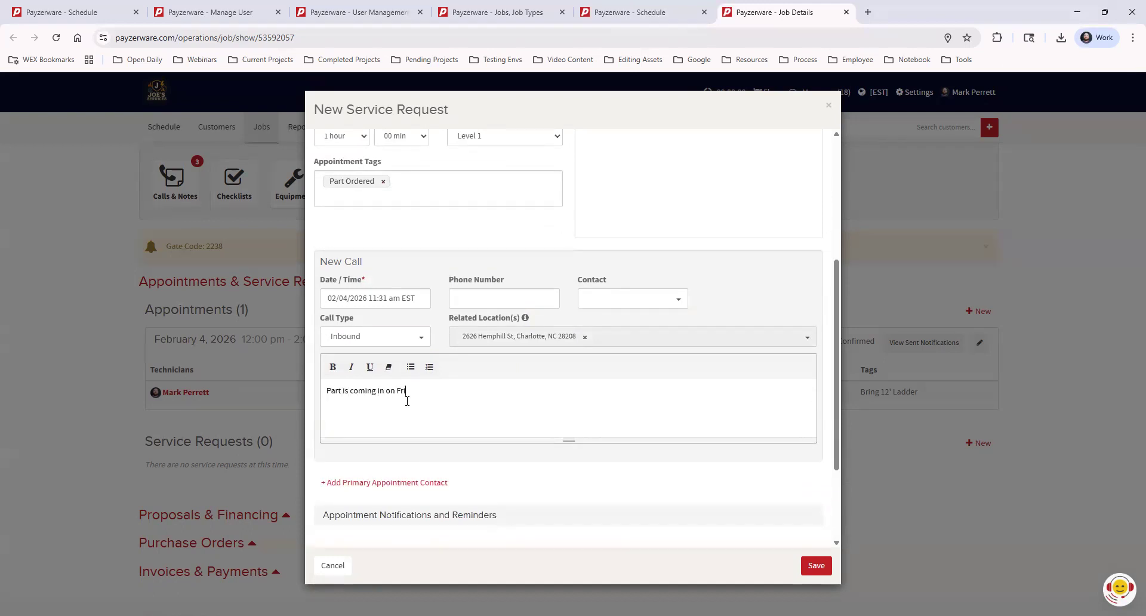
left_click(813, 566)
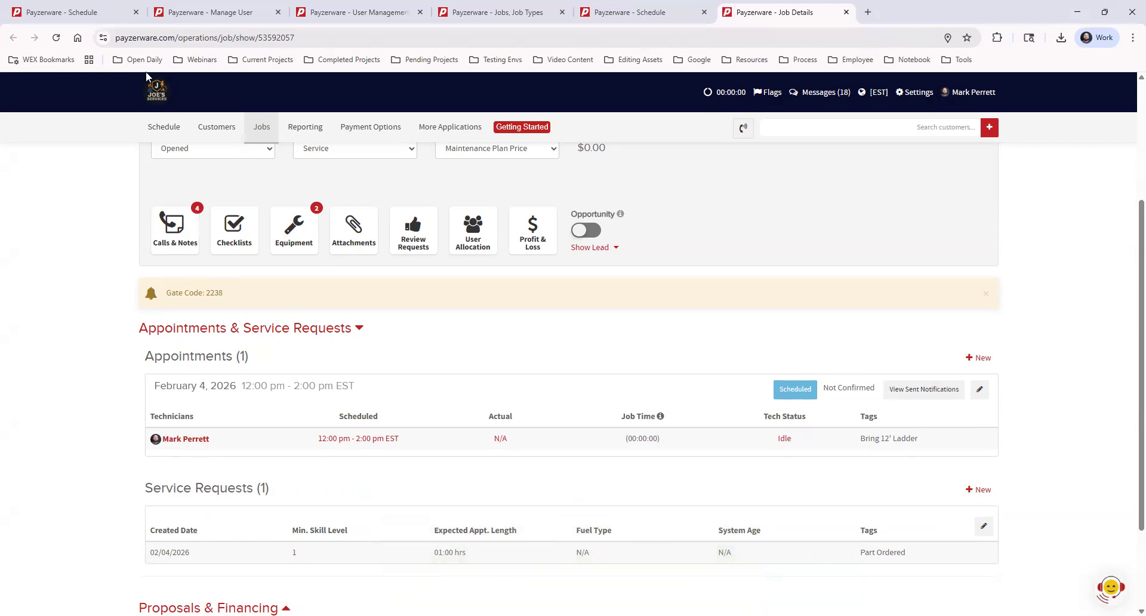
Step: Show all work queue items on the schedule, then return to job 13743's details page
left_click(633, 12)
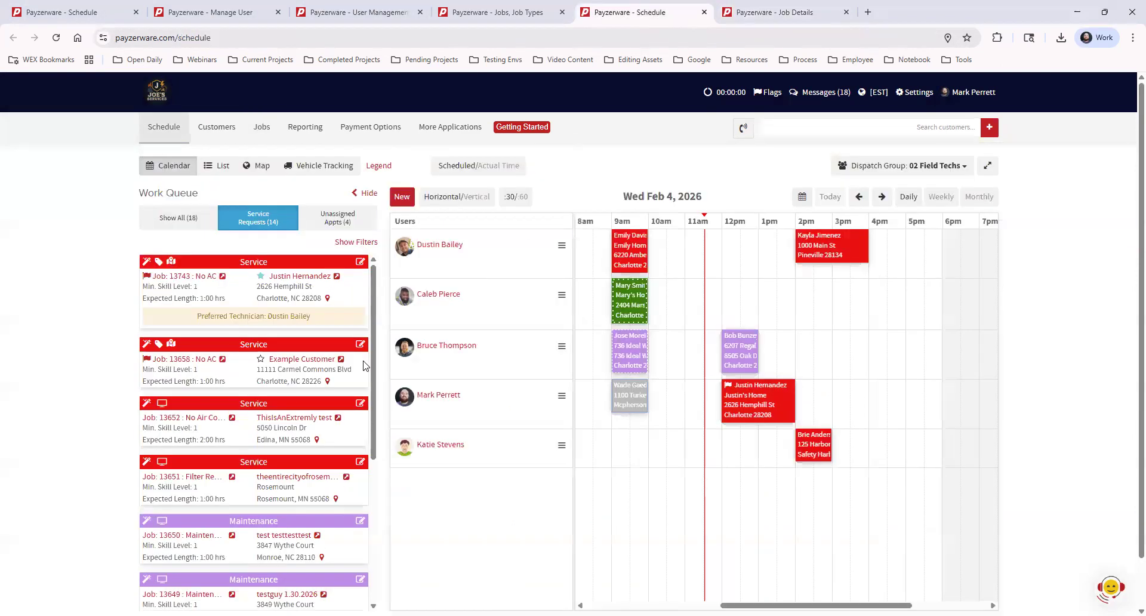
left_click(179, 218)
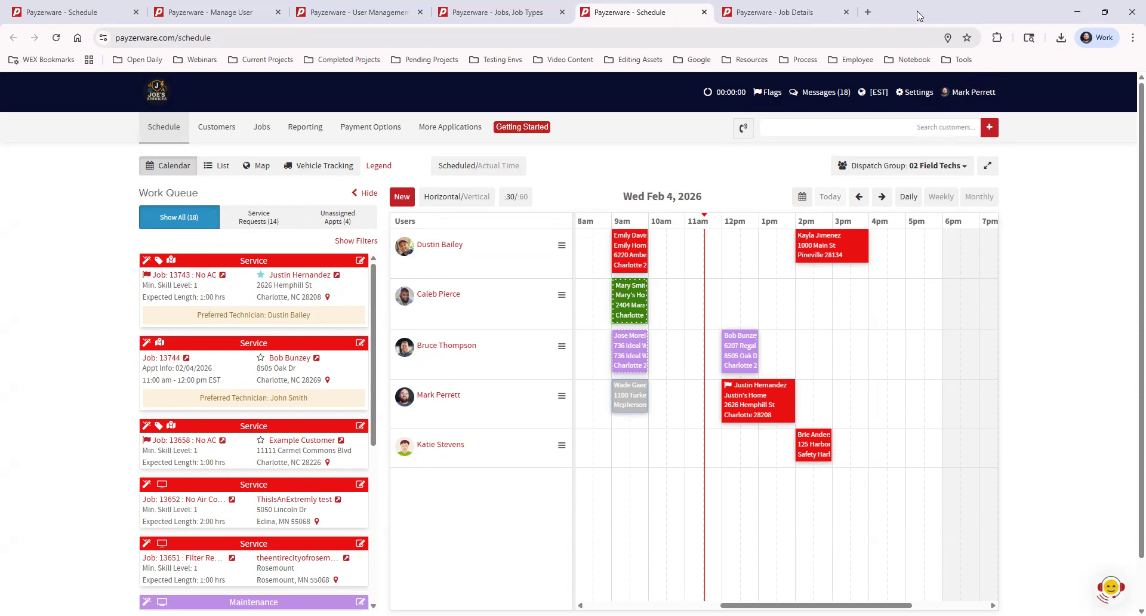
left_click(766, 16)
scroll(633, 379, "up", 3)
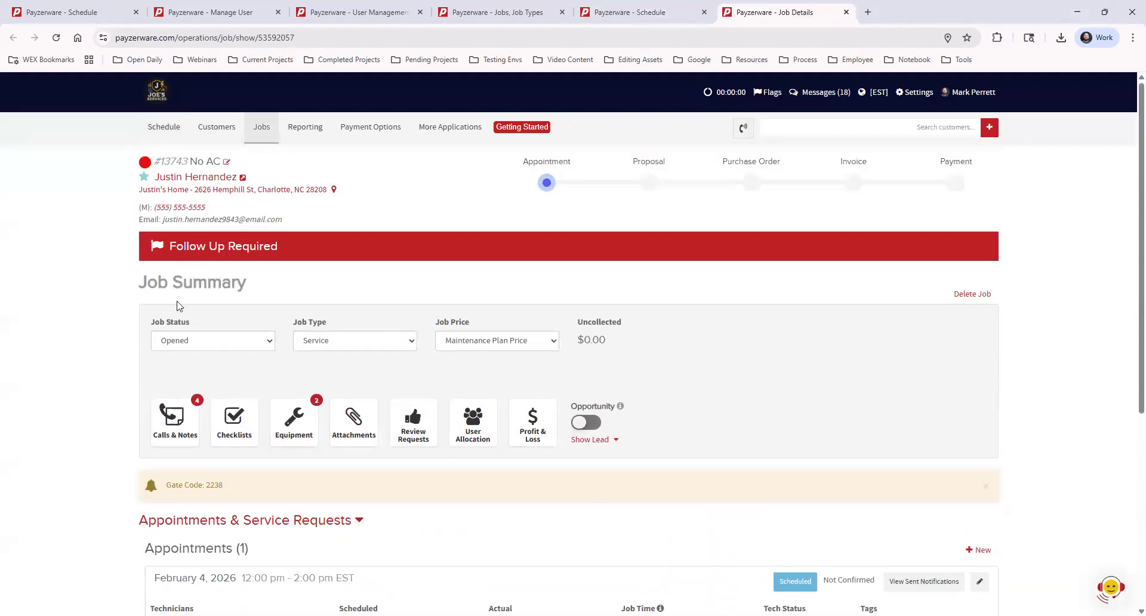
Step: Scroll down to job 13743's Appointments & Service Requests section
scroll(292, 382, "down", 3)
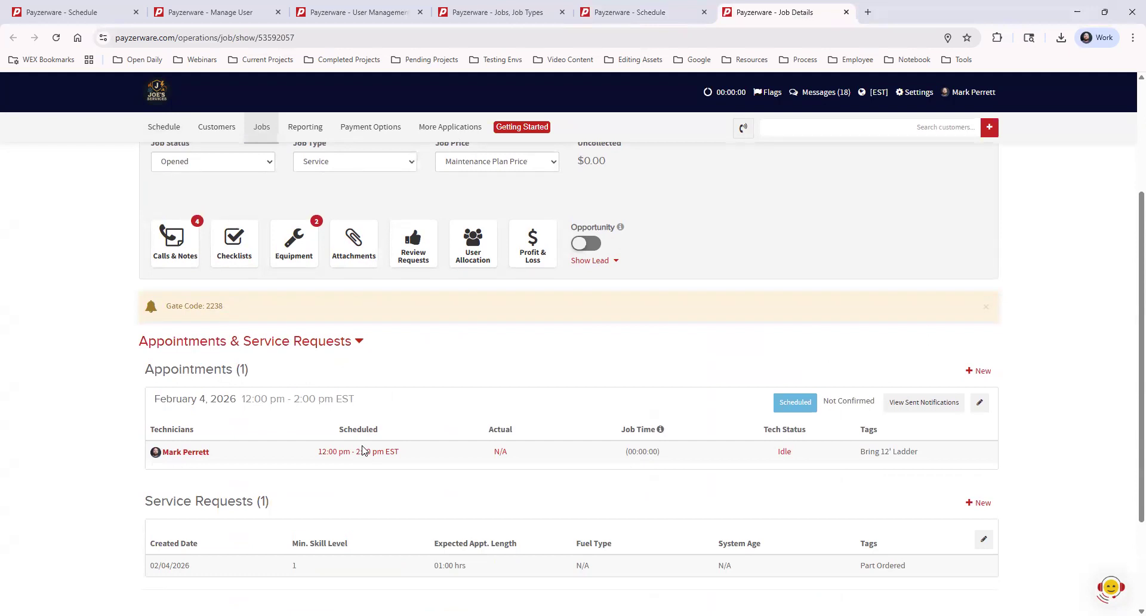
Step: Change the February 4 appointment's technician status from Idle to Complete
left_click(784, 452)
left_click(637, 157)
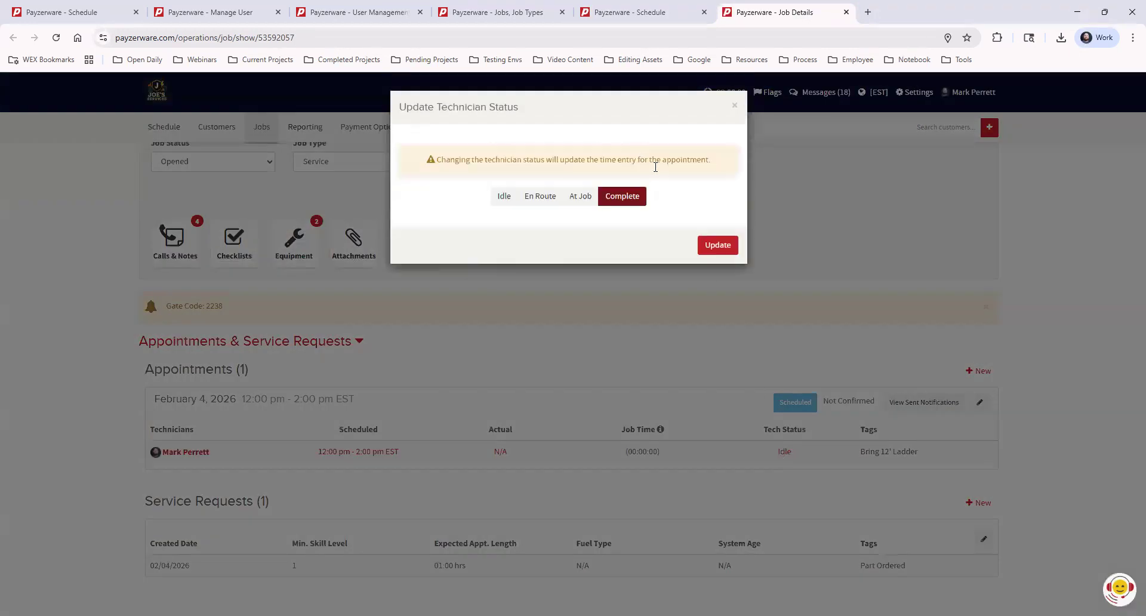
left_click(716, 247)
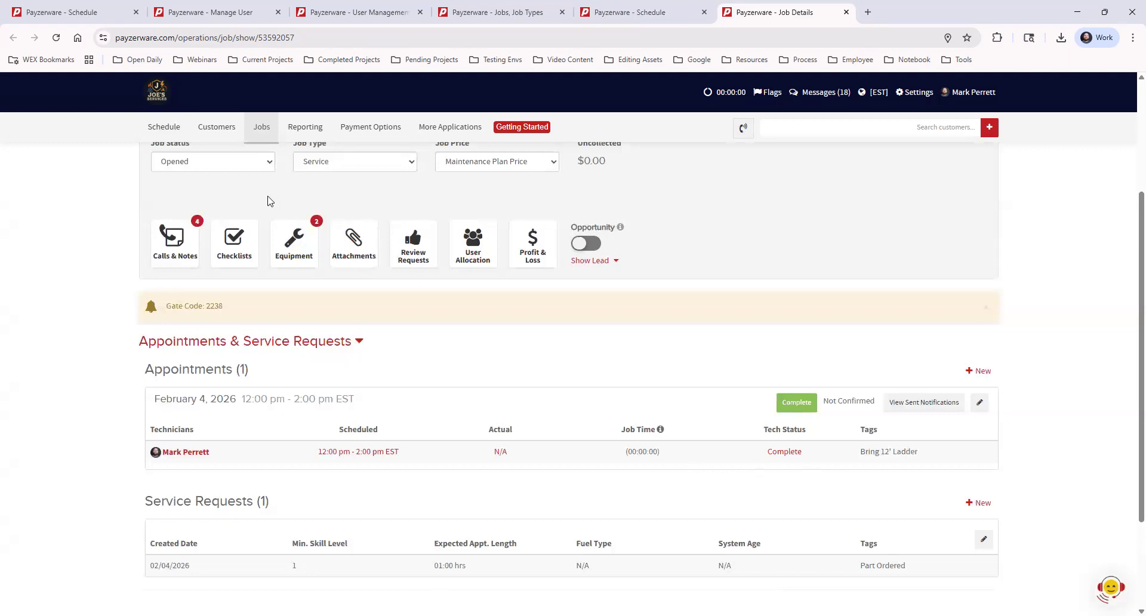
scroll(266, 200, "up", 3)
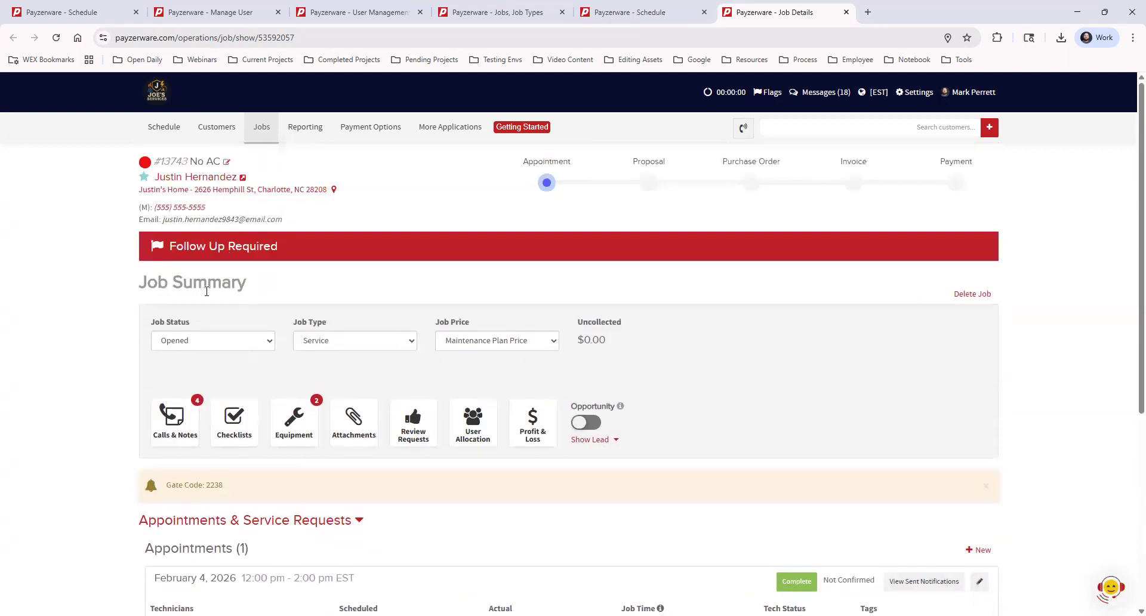
left_click(235, 342)
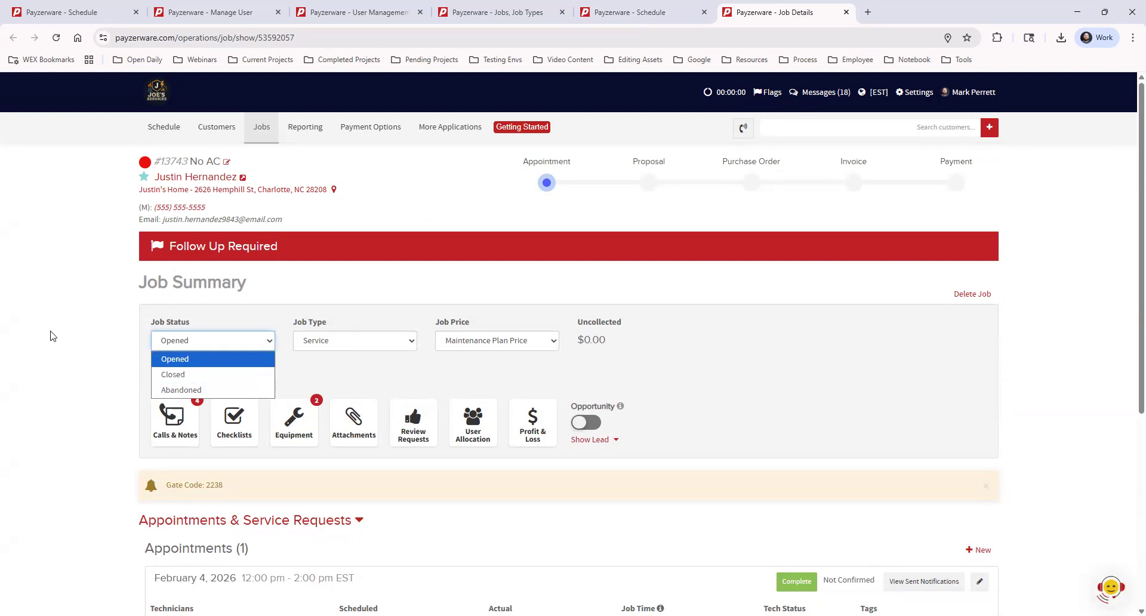
left_click(143, 378)
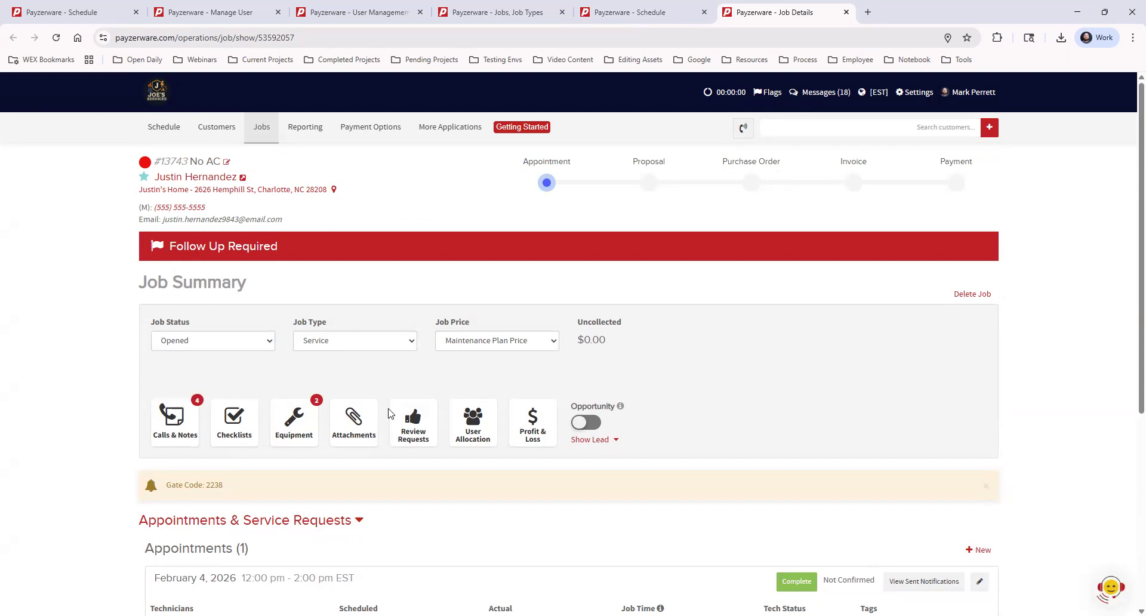
scroll(454, 423, "down", 3)
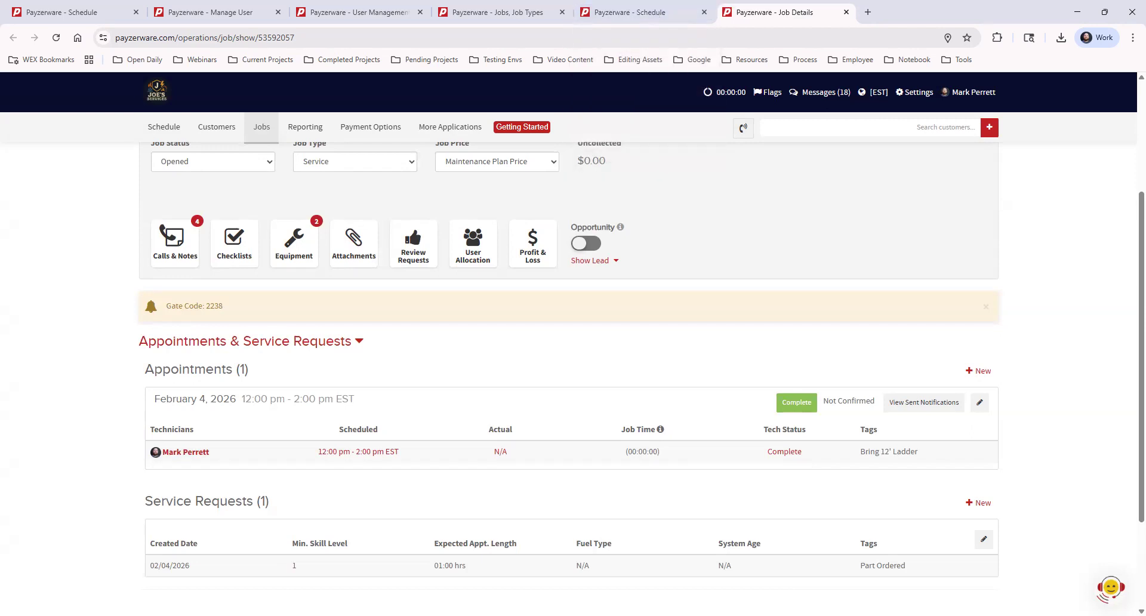
scroll(970, 358, "up", 3)
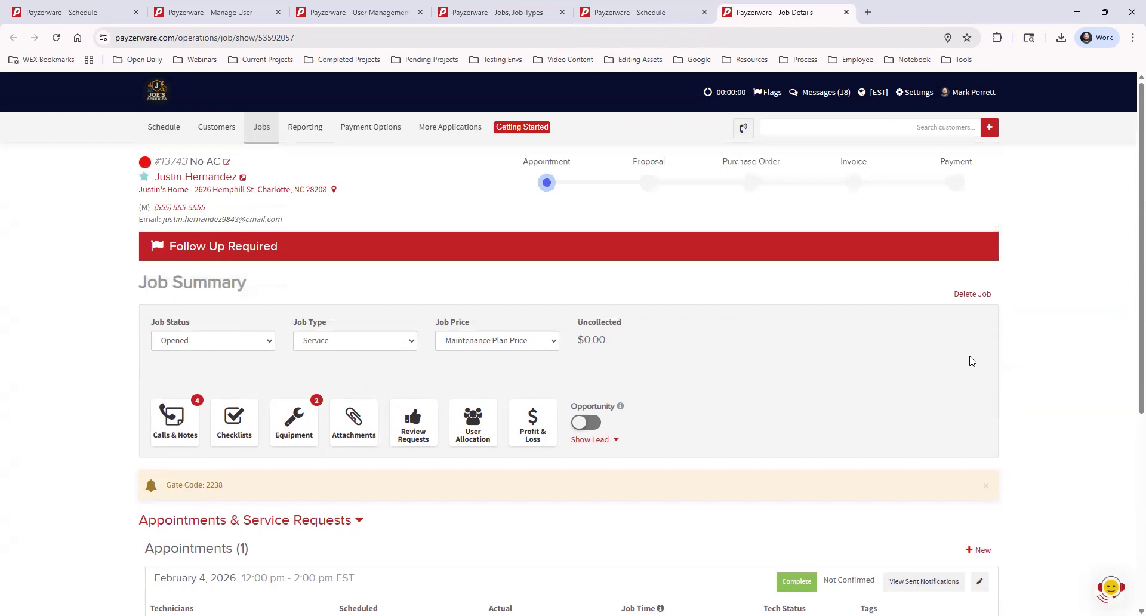
scroll(830, 252, "down", 3)
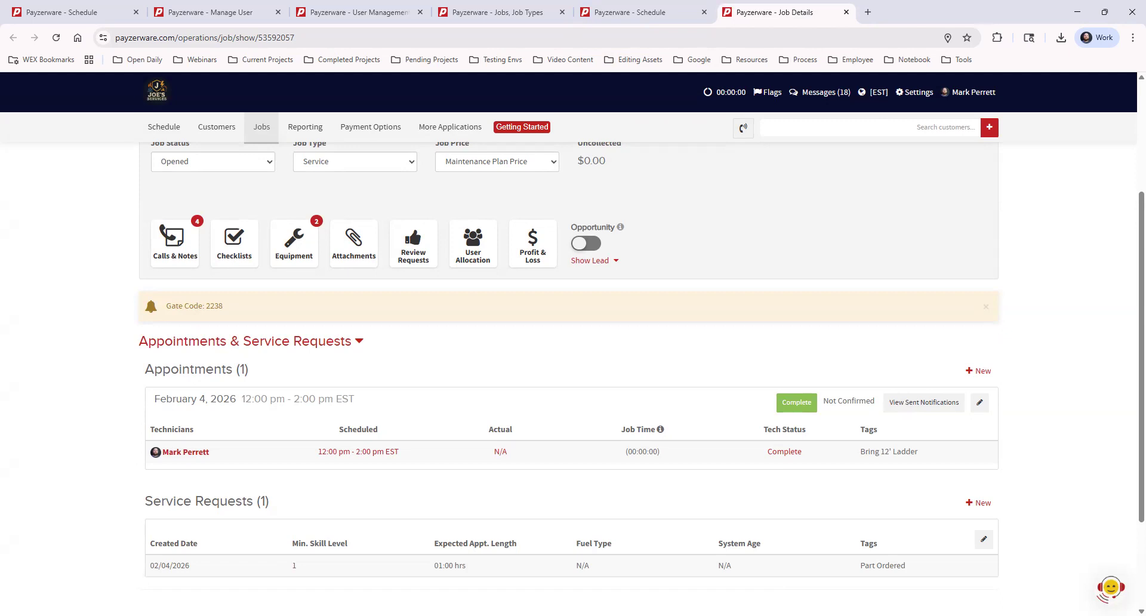
Step: Open maintenance job #13582's 12–1 pm appointment from the schedule for editing
left_click(638, 16)
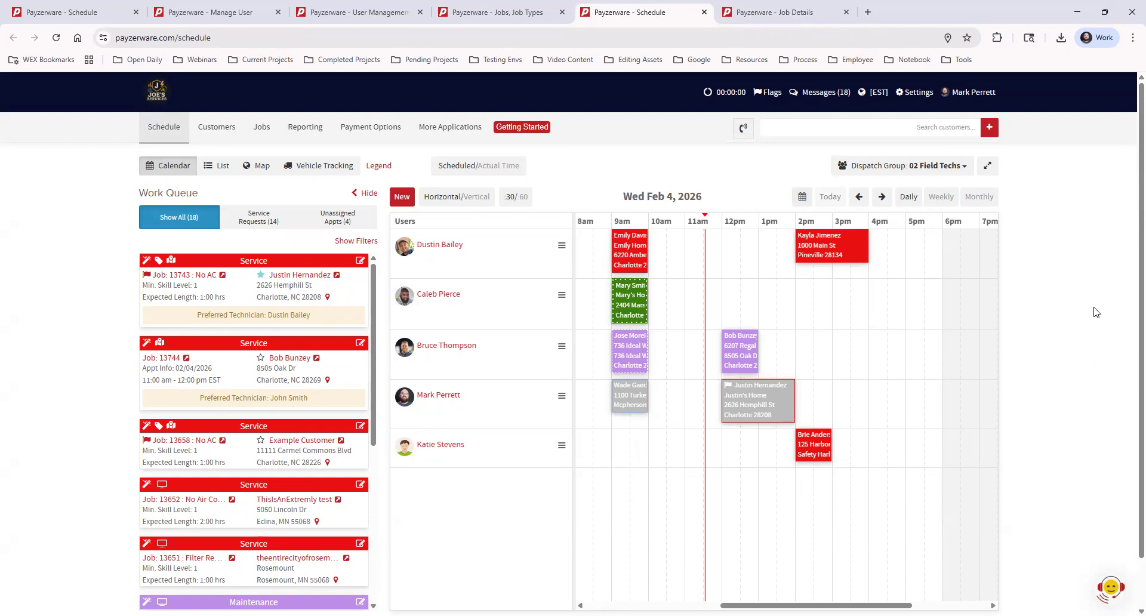
left_click(738, 346)
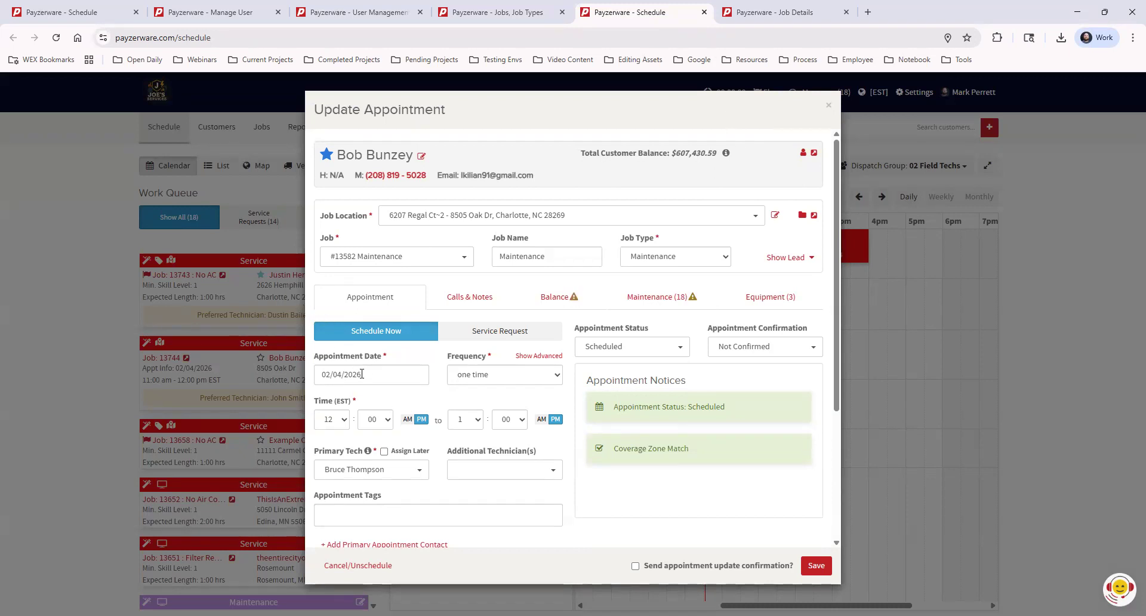
Step: Reschedule the maintenance appointment to 3:00–4:00 PM, keeping February 4, and save it
left_click(372, 373)
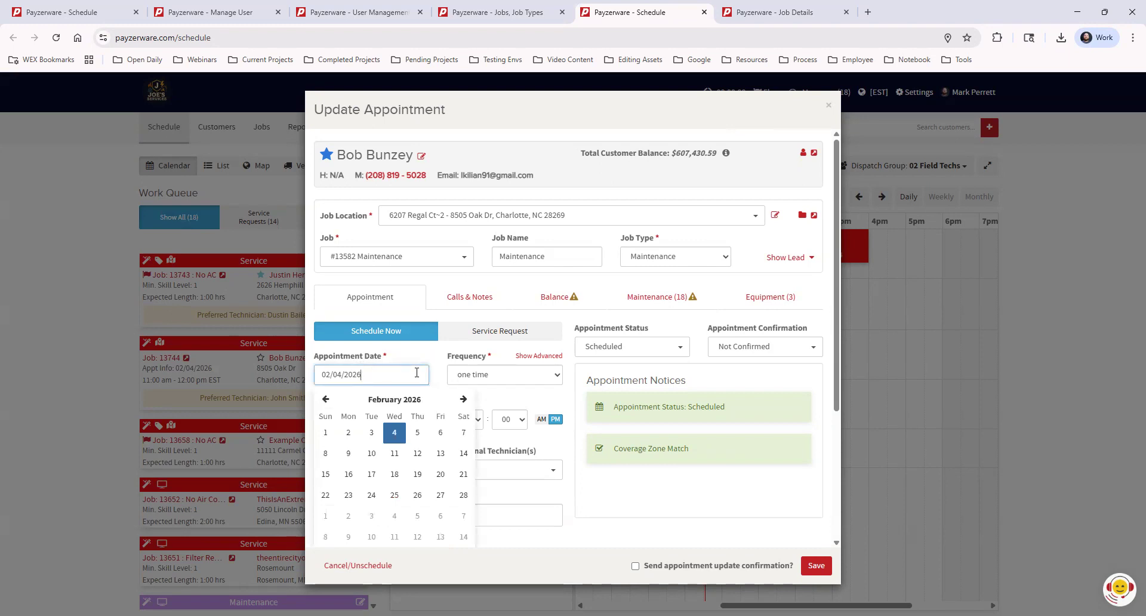
left_click(522, 401)
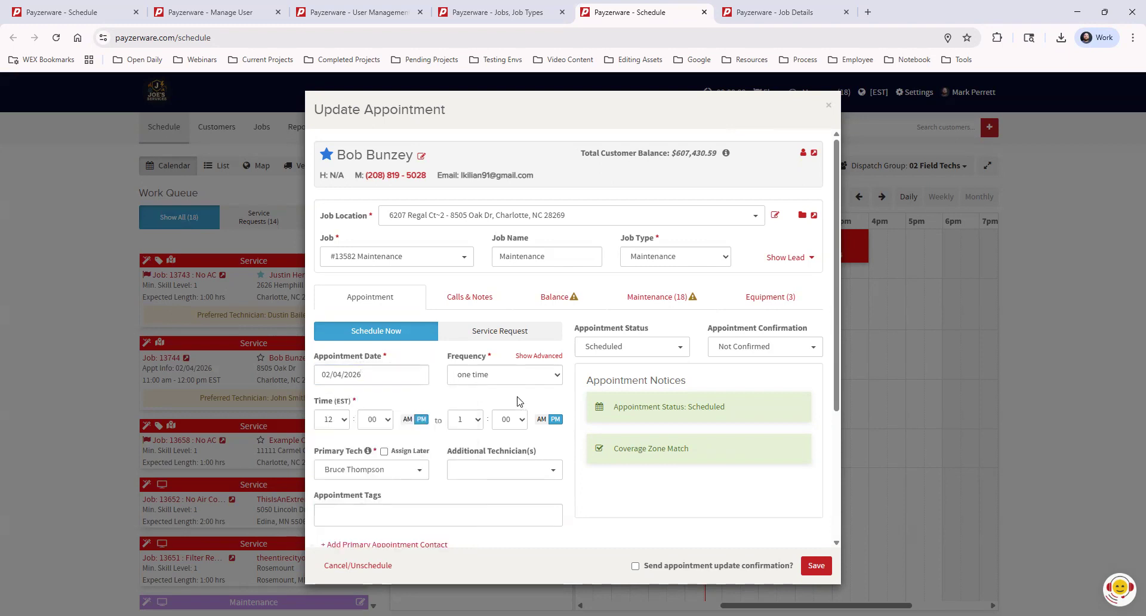
left_click(346, 420)
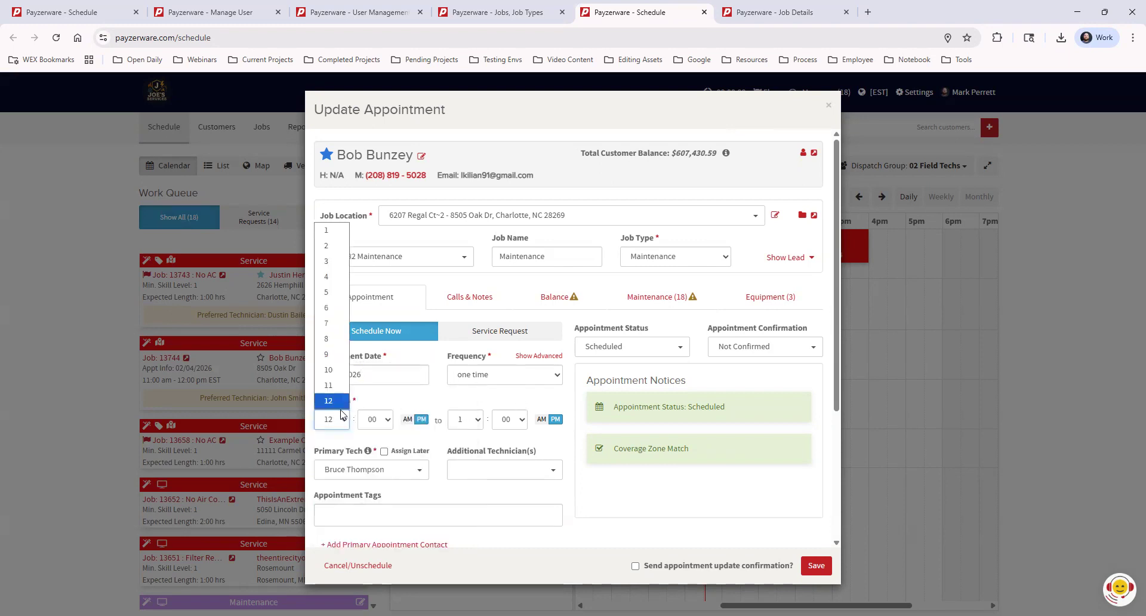
left_click(338, 262)
left_click(466, 420)
left_click(463, 277)
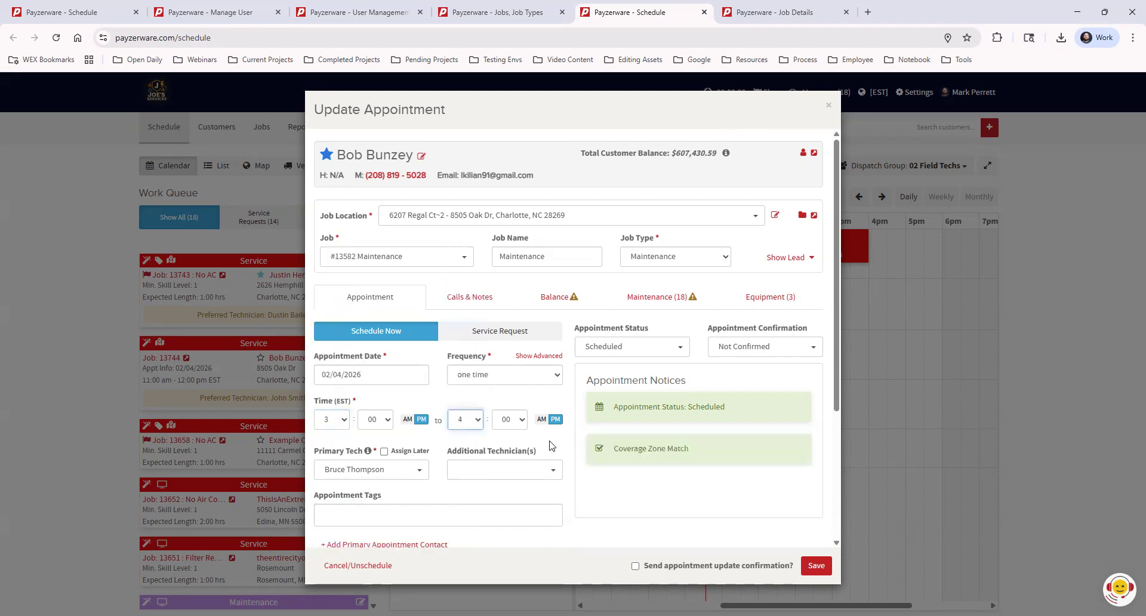
left_click(816, 565)
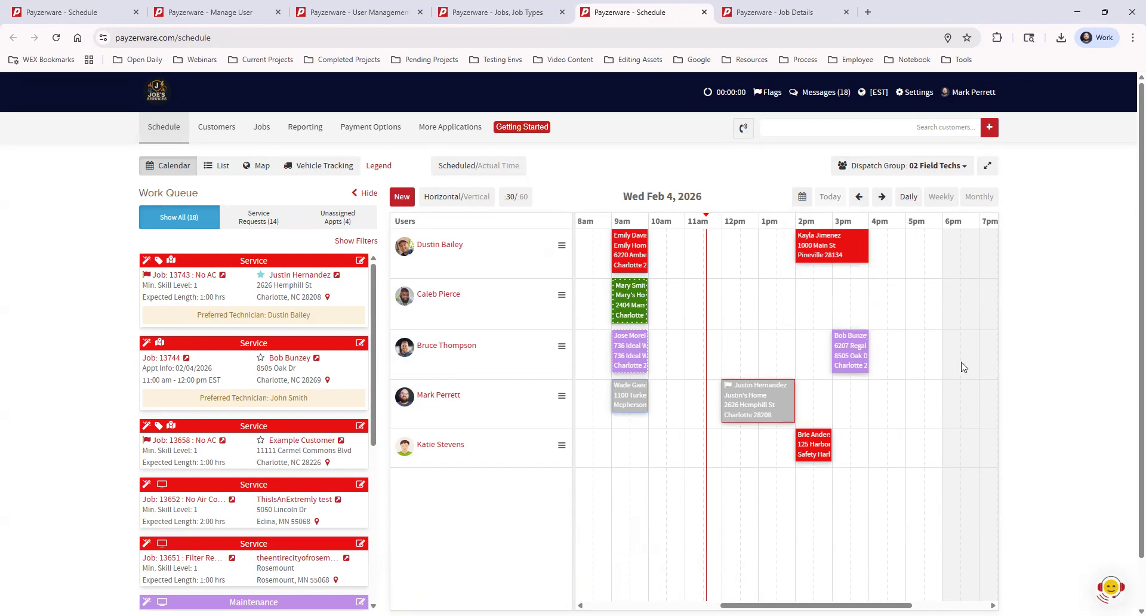
Step: Open Maintenance job #13582's 3:00–4:00 pm appointment on Feb 4, 2026 for editing
left_click(850, 346)
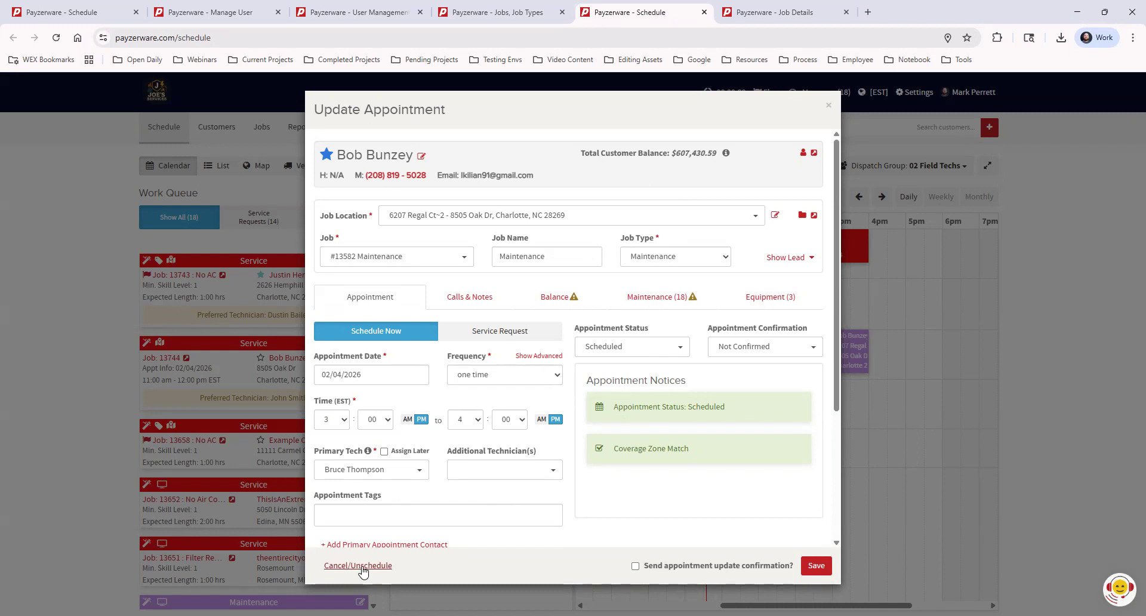
left_click(362, 568)
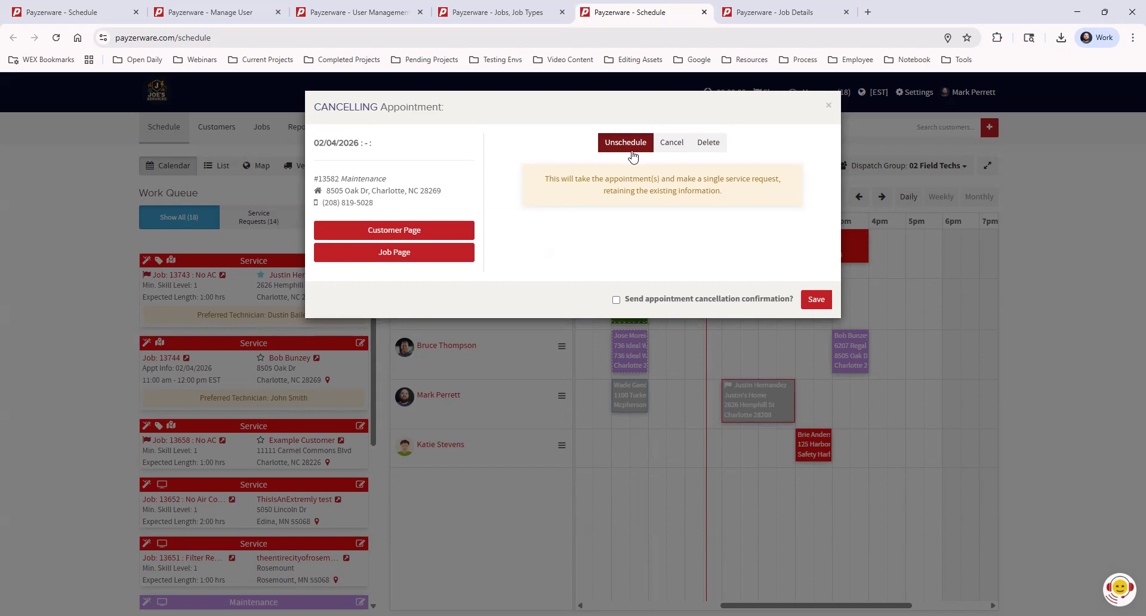
left_click(673, 144)
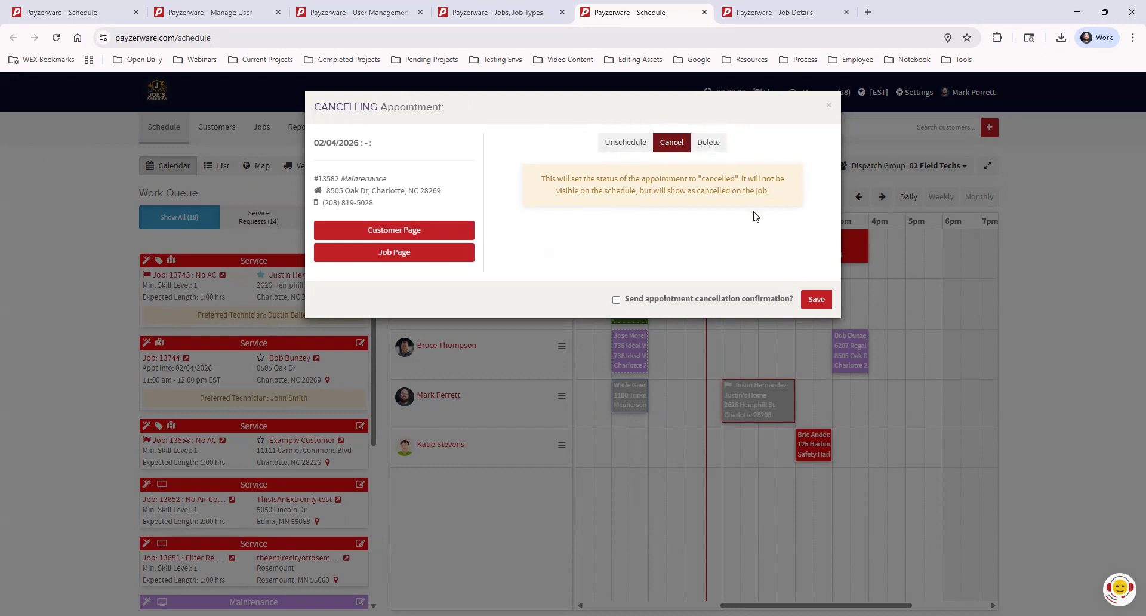
left_click(708, 145)
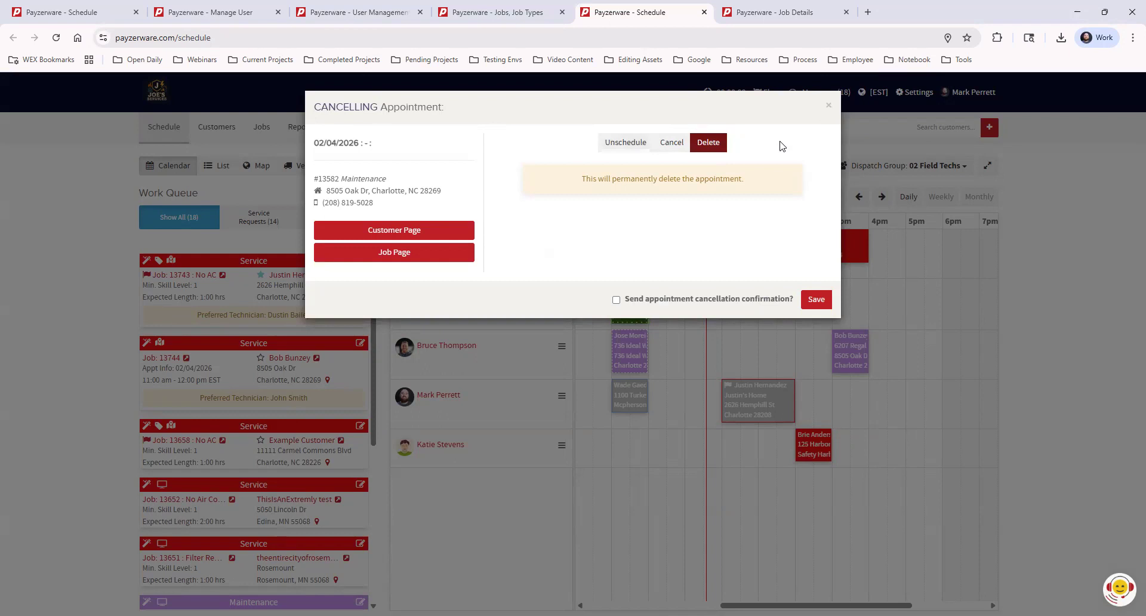
left_click(616, 299)
left_click(616, 300)
left_click(828, 106)
left_click(859, 351)
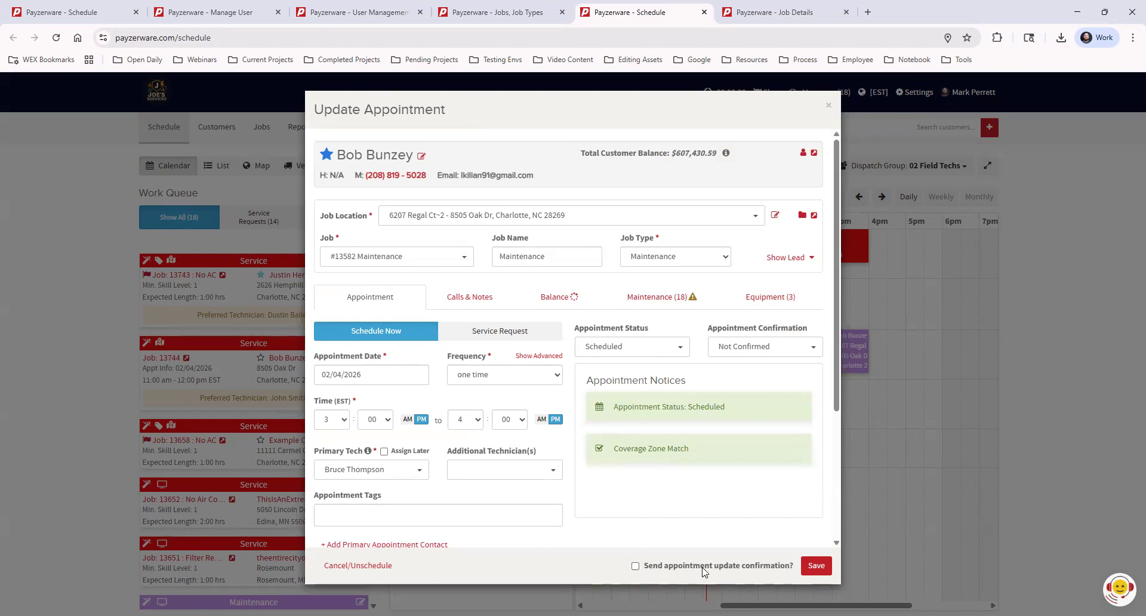
Step: Tick 'Send appointment update confirmation?' and close the Update Appointment form without saving
left_click(635, 566)
left_click(828, 105)
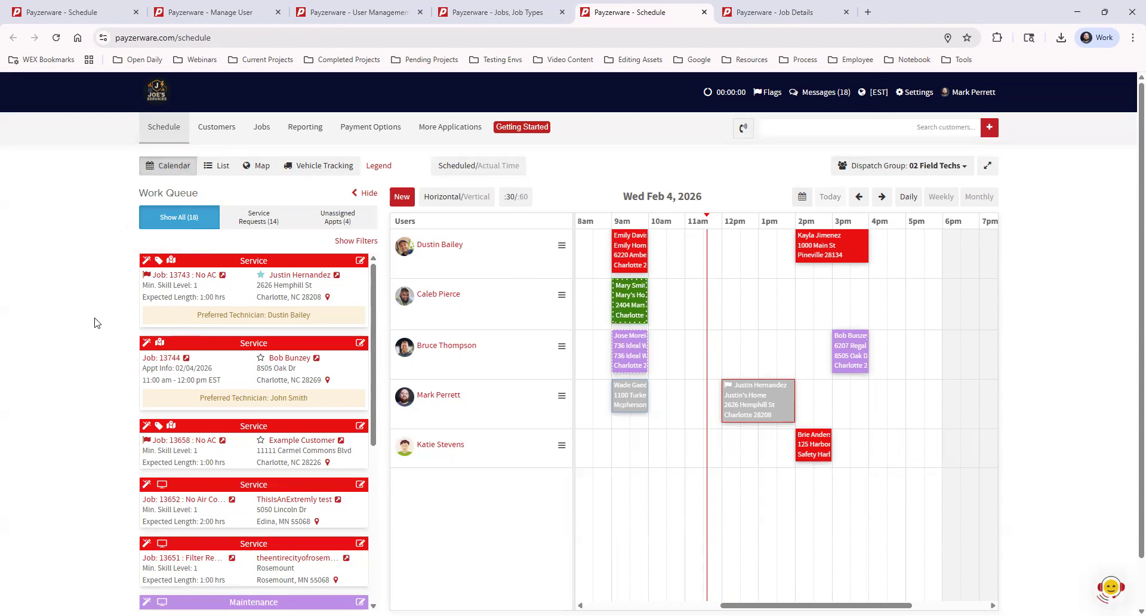
Step: Toggle the Feb 4, 2026 schedule to List, back to Calendar, then List again
left_click(221, 167)
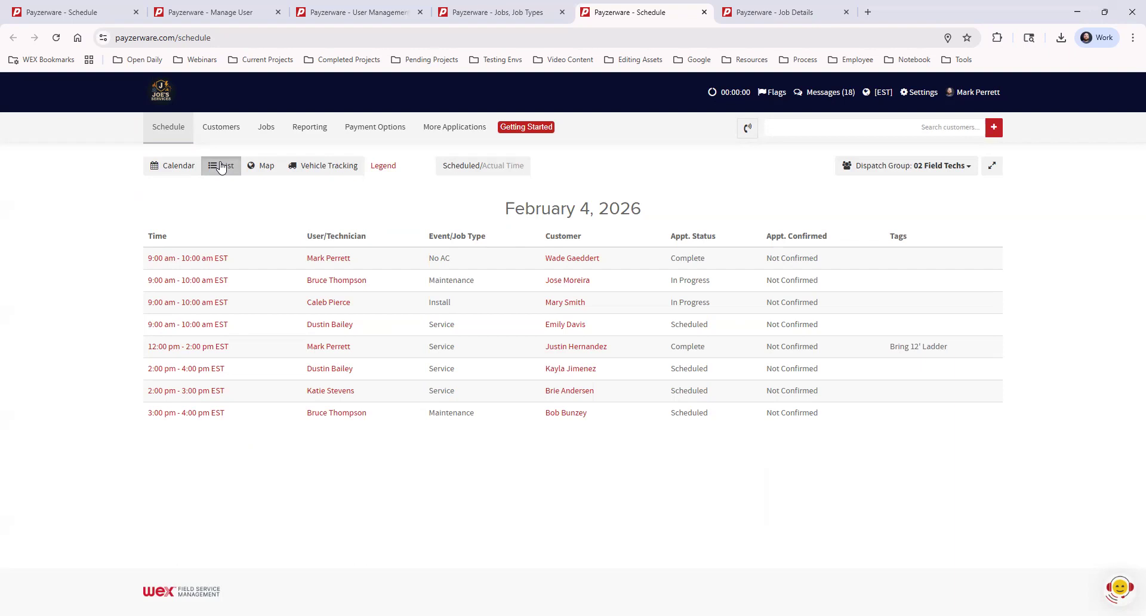
left_click(173, 165)
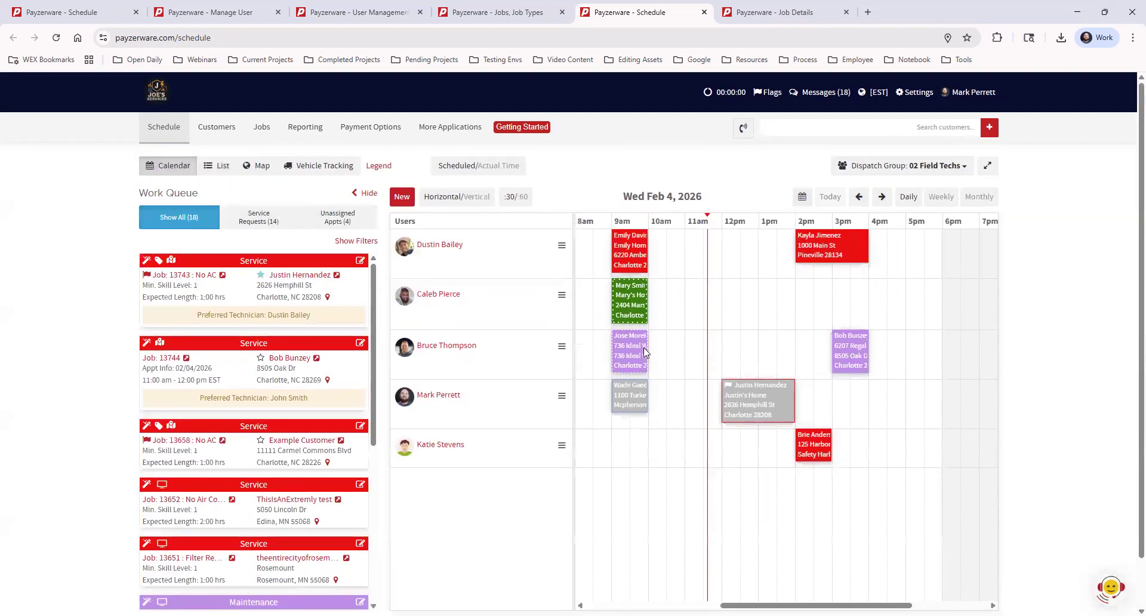
left_click(216, 167)
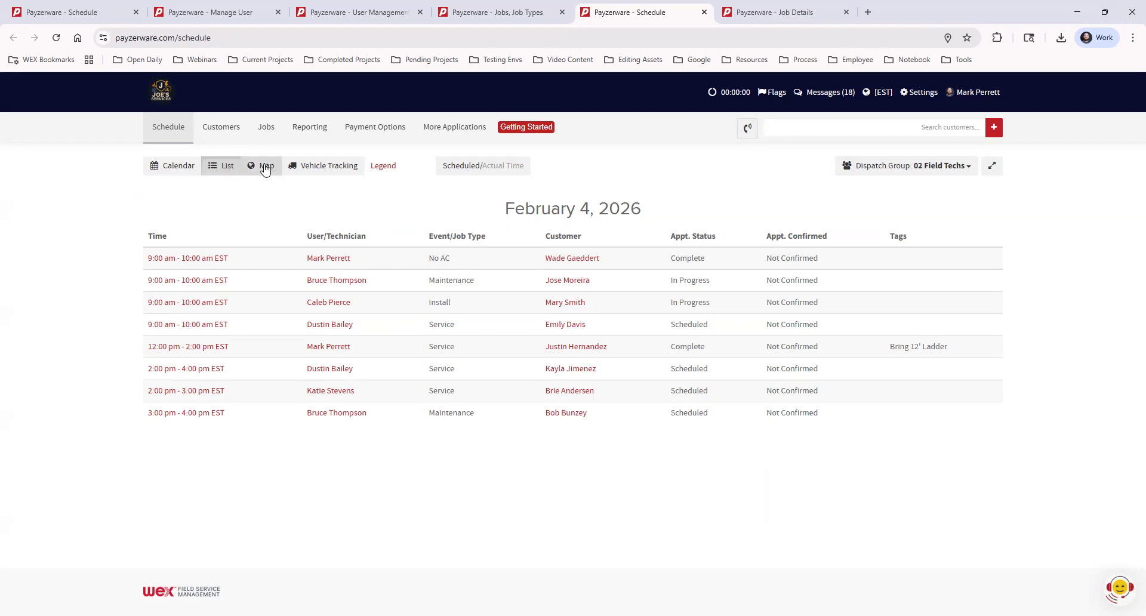
left_click(263, 165)
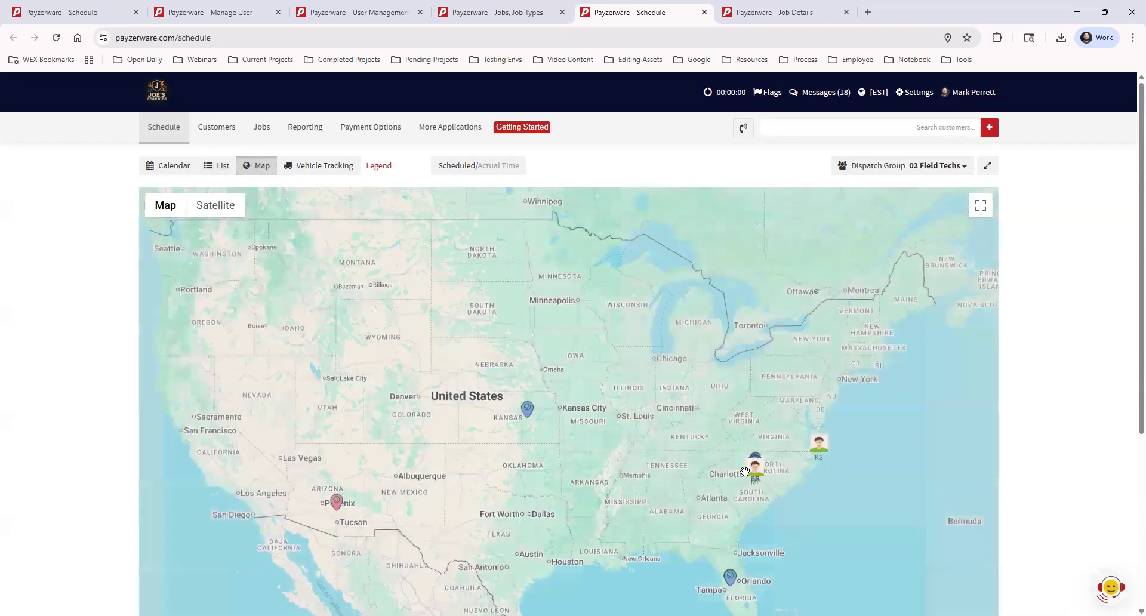
scroll(761, 480, "up", 2)
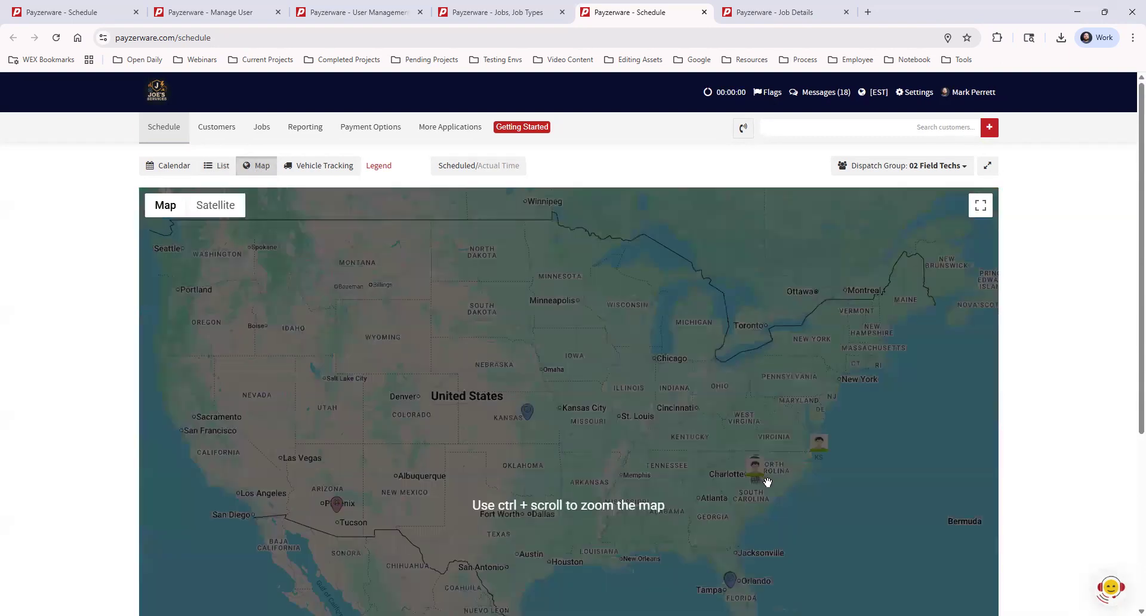
scroll(768, 481, "down", 2)
scroll(767, 481, "up", 5, "ctrl")
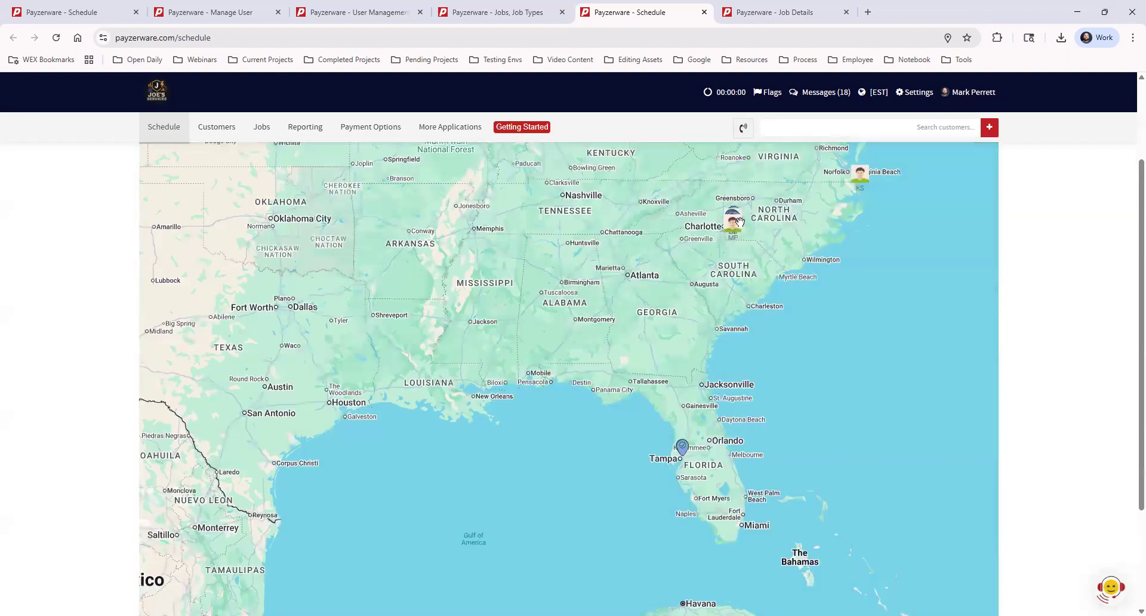
scroll(715, 229, "up", 1, "ctrl")
left_click_drag(642, 210, 643, 491)
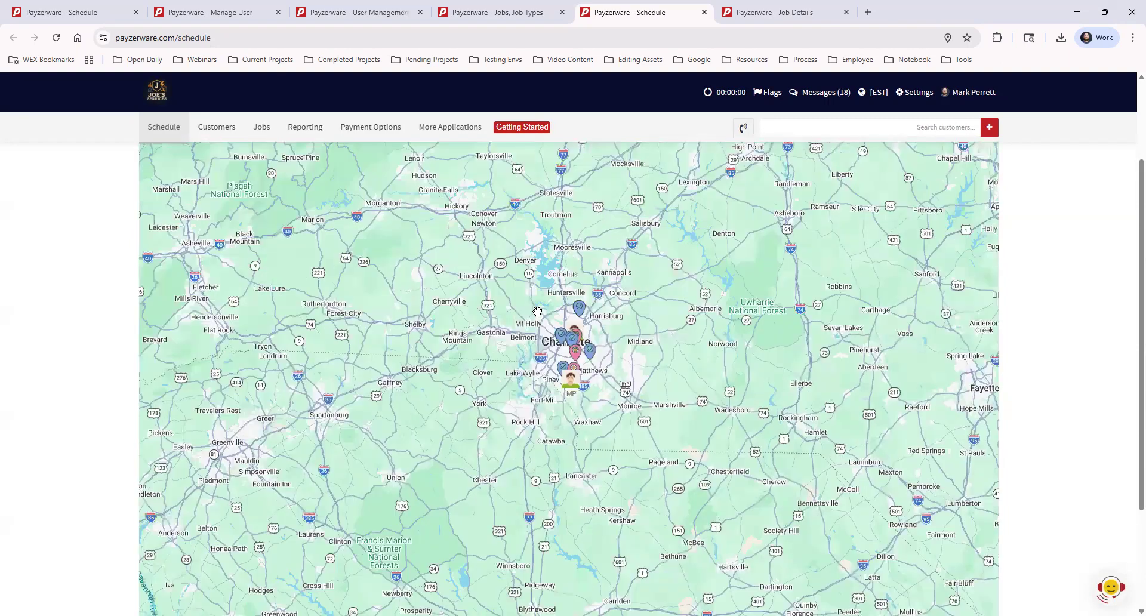
scroll(557, 309, "up", 1, "ctrl")
scroll(600, 388, "up", 1)
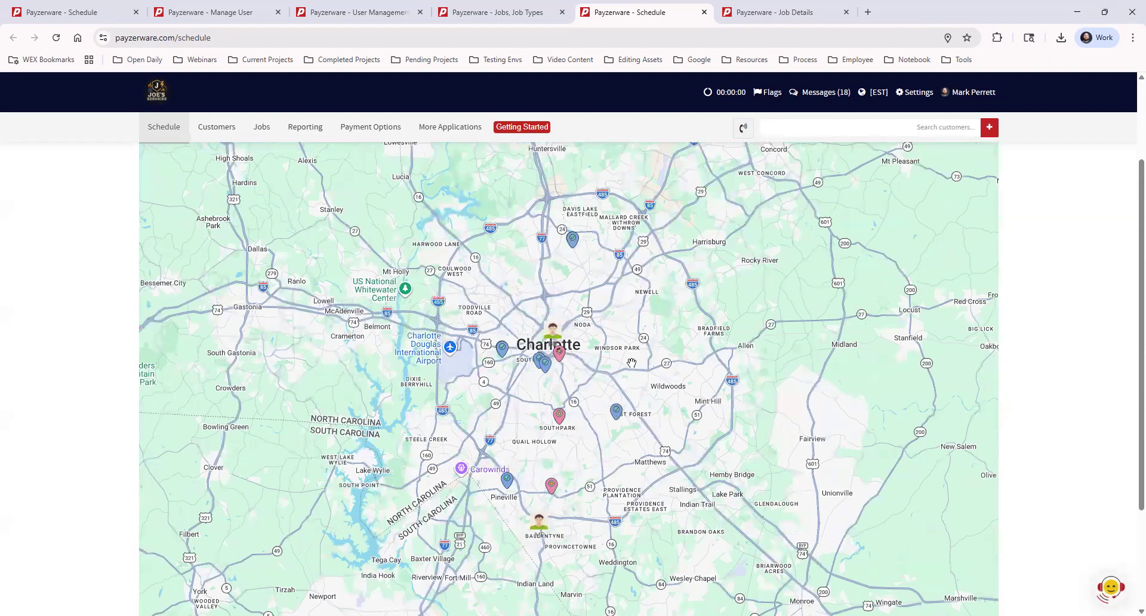
scroll(632, 362, "up", 1)
scroll(621, 362, "down", 1)
left_click_drag(608, 362, 574, 363)
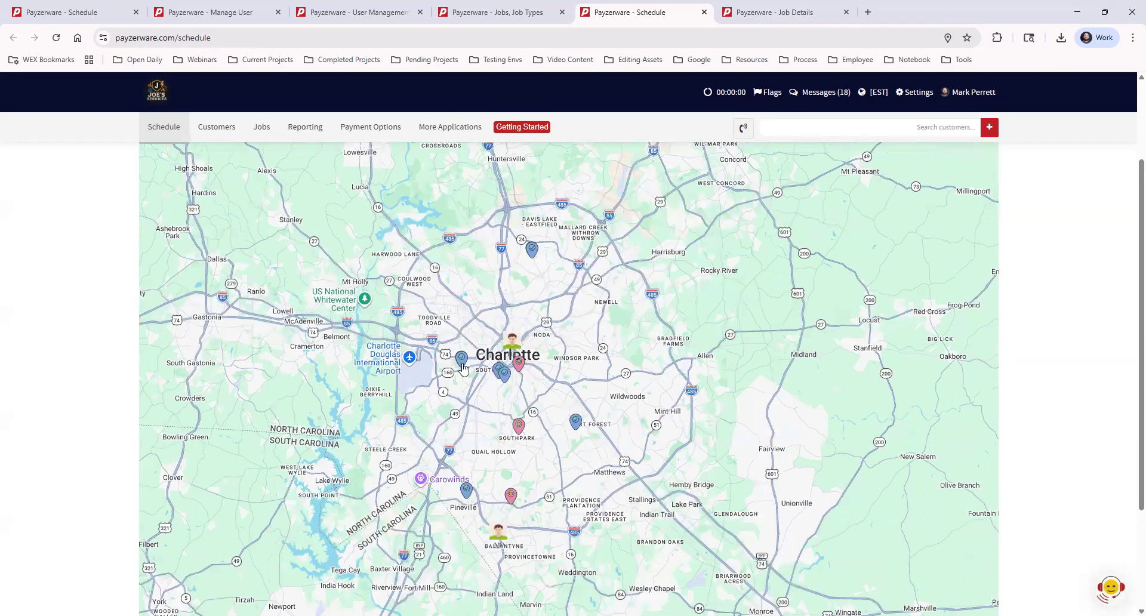
left_click(505, 379)
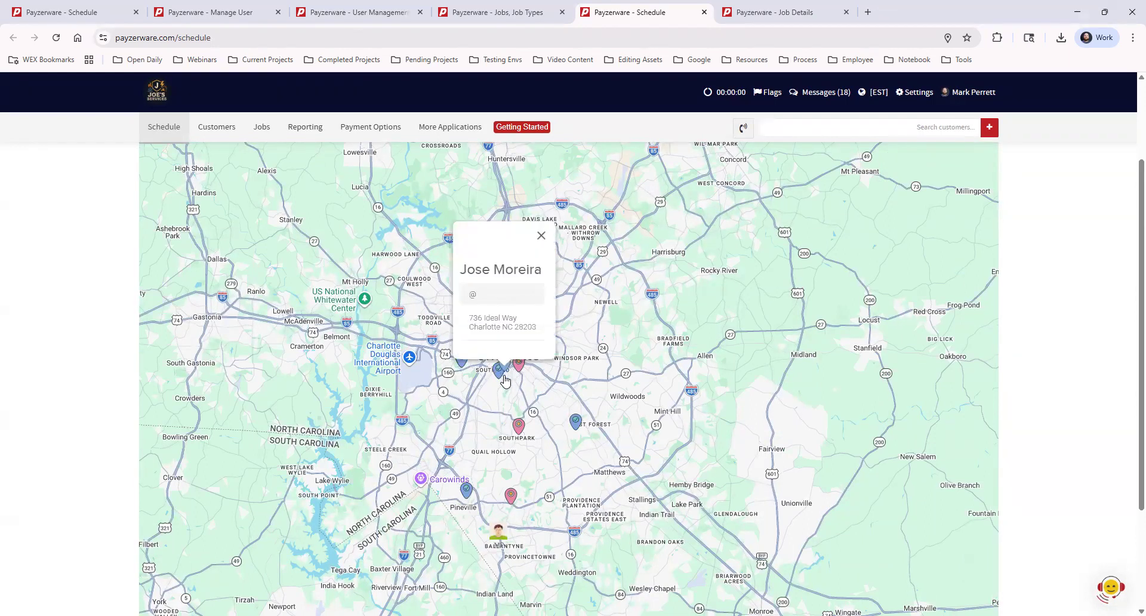
left_click(543, 235)
left_click(517, 365)
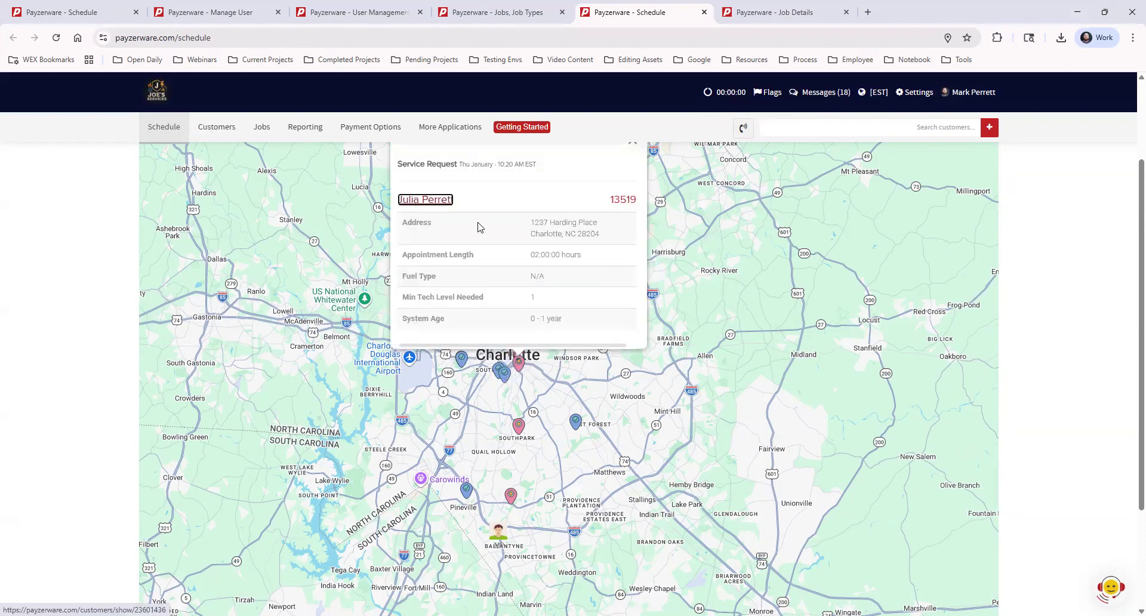
left_click(632, 145)
scroll(634, 147, "up", 1)
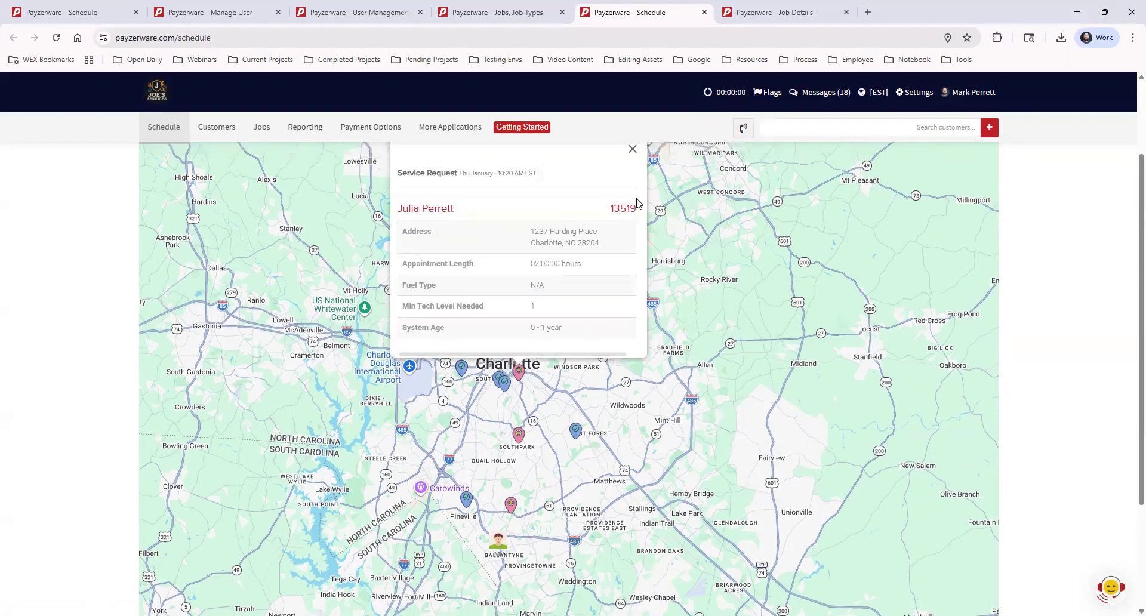
left_click(632, 201)
scroll(659, 361, "down", 1)
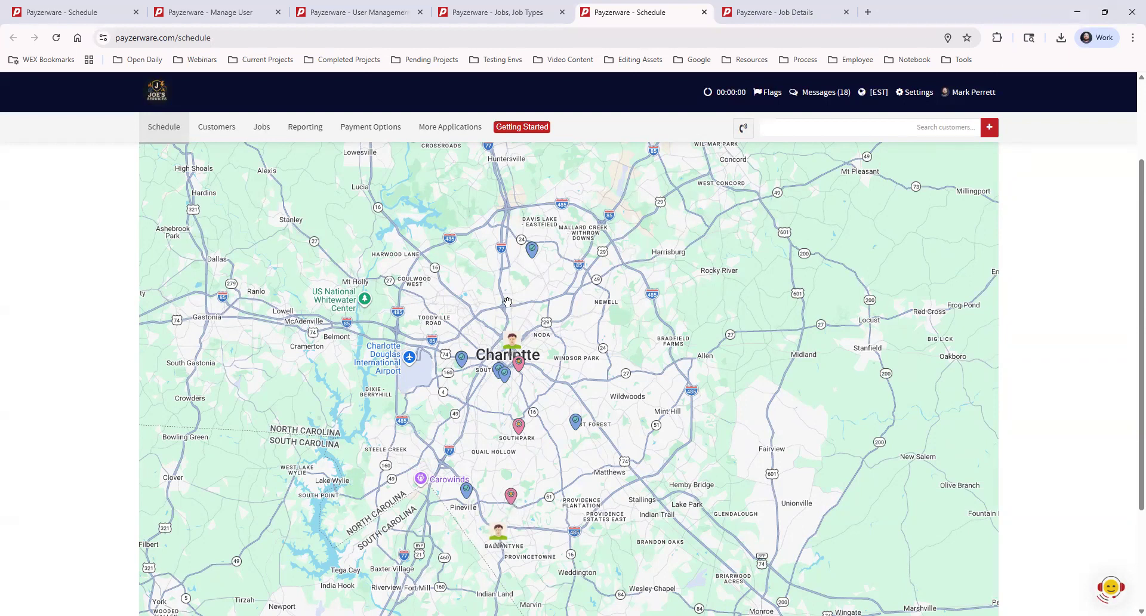
scroll(426, 278, "up", 2)
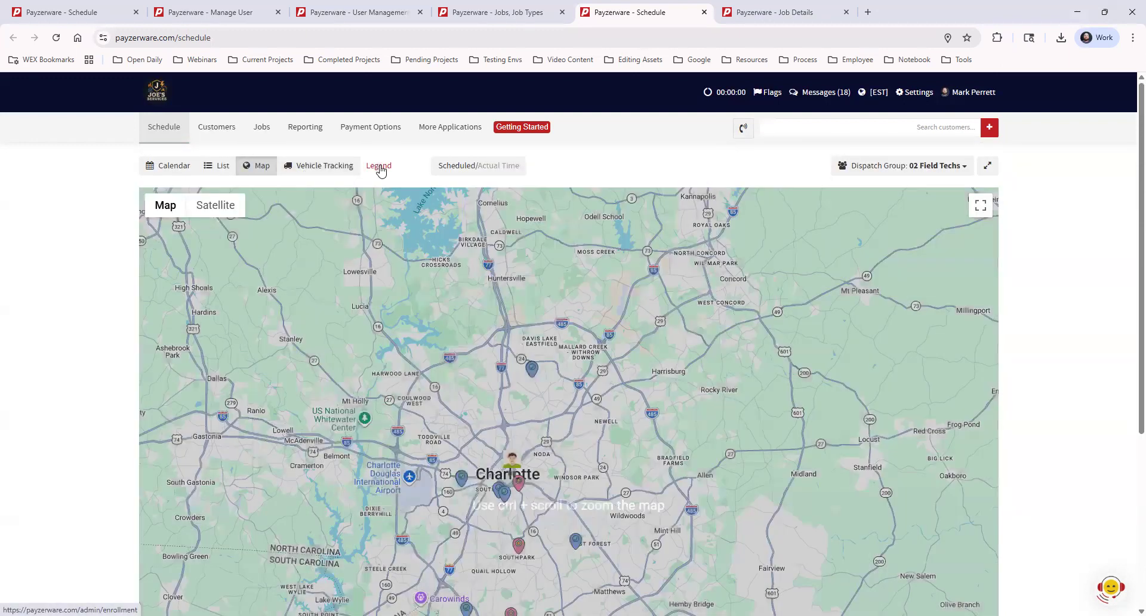
Step: Review the calendar legend's Dispatcher, View, Technician and Job Types explanations
left_click(379, 167)
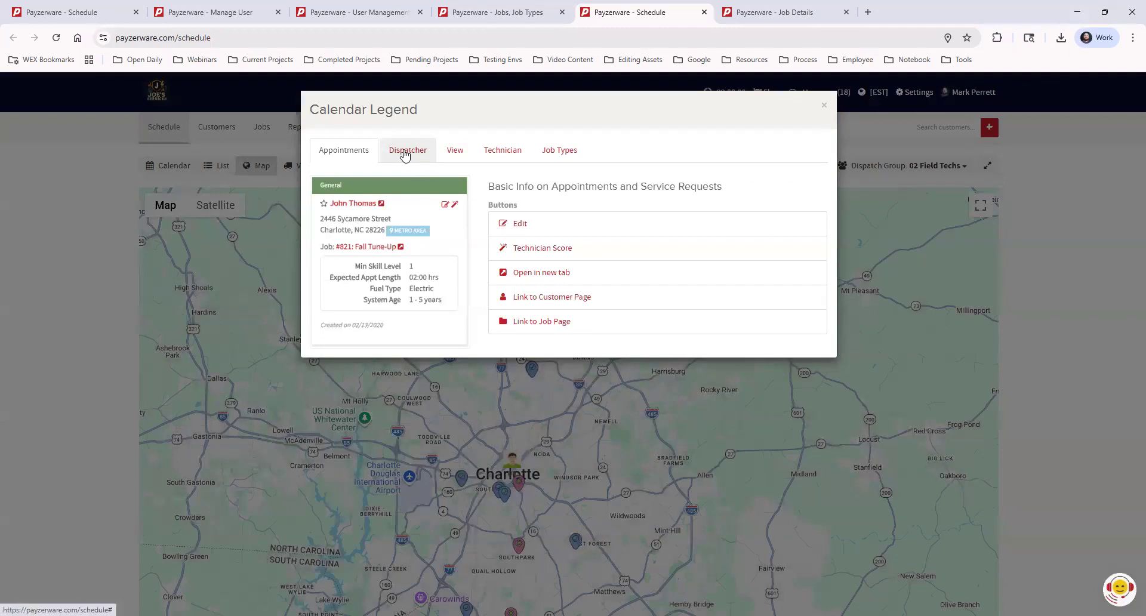
left_click(404, 153)
left_click(455, 154)
left_click(501, 153)
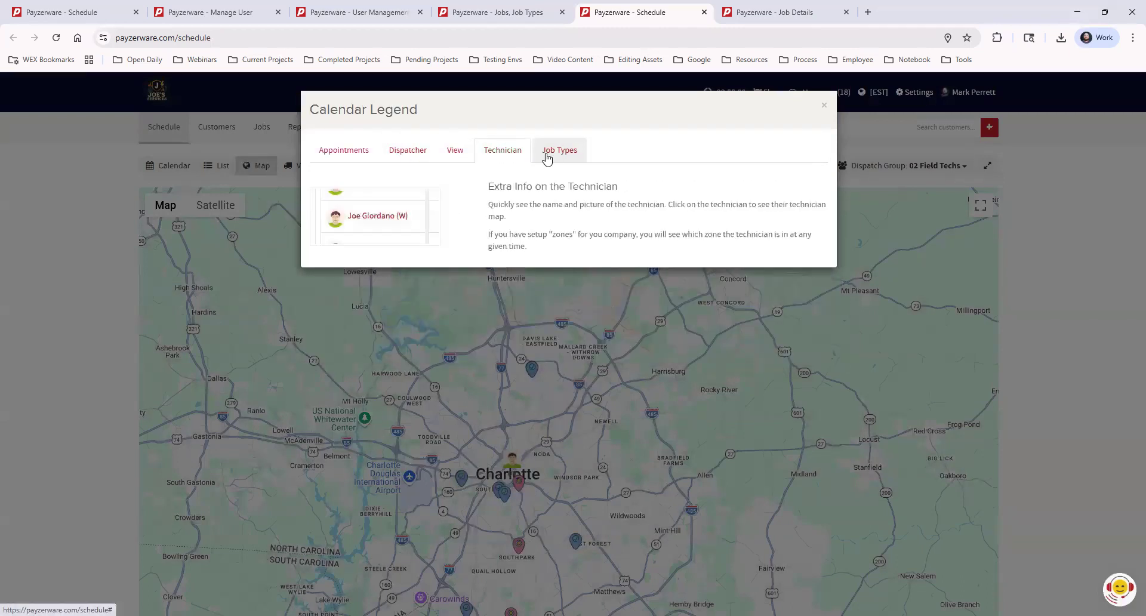
left_click(552, 156)
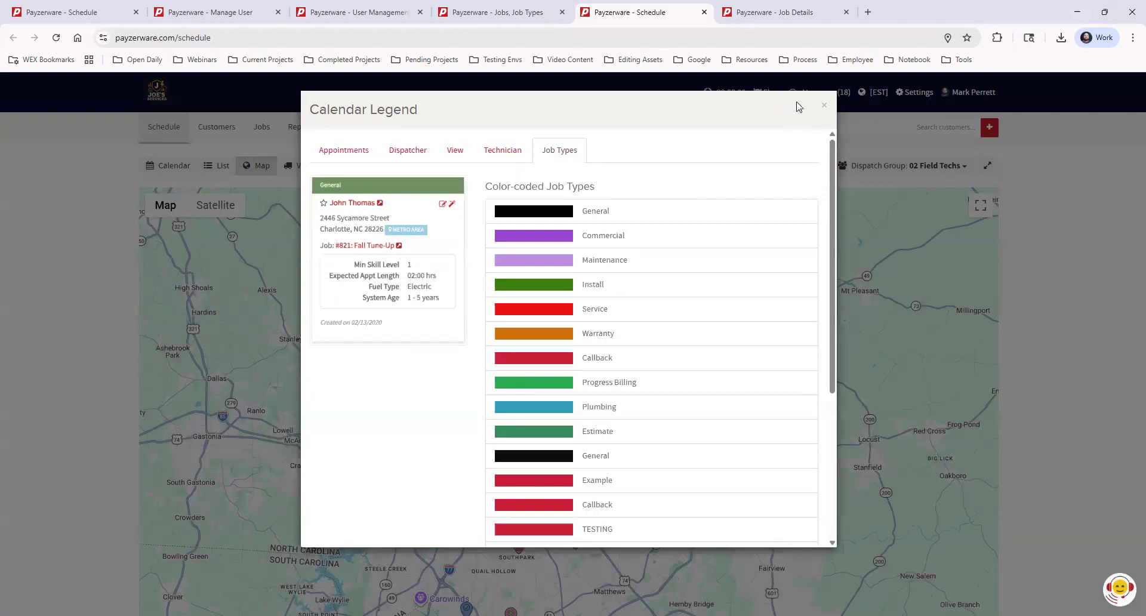
Step: Close the legend and bring back the Feb 4 calendar timeline beside the Work Queue
left_click(823, 107)
scroll(612, 281, "down", 2)
left_click(154, 168)
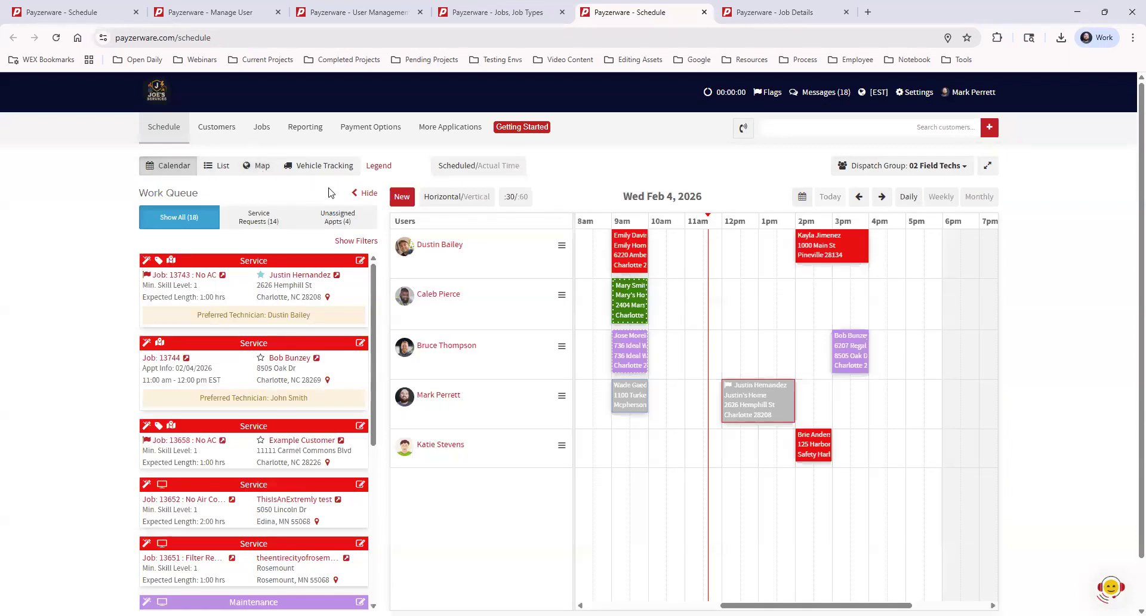
left_click(366, 194)
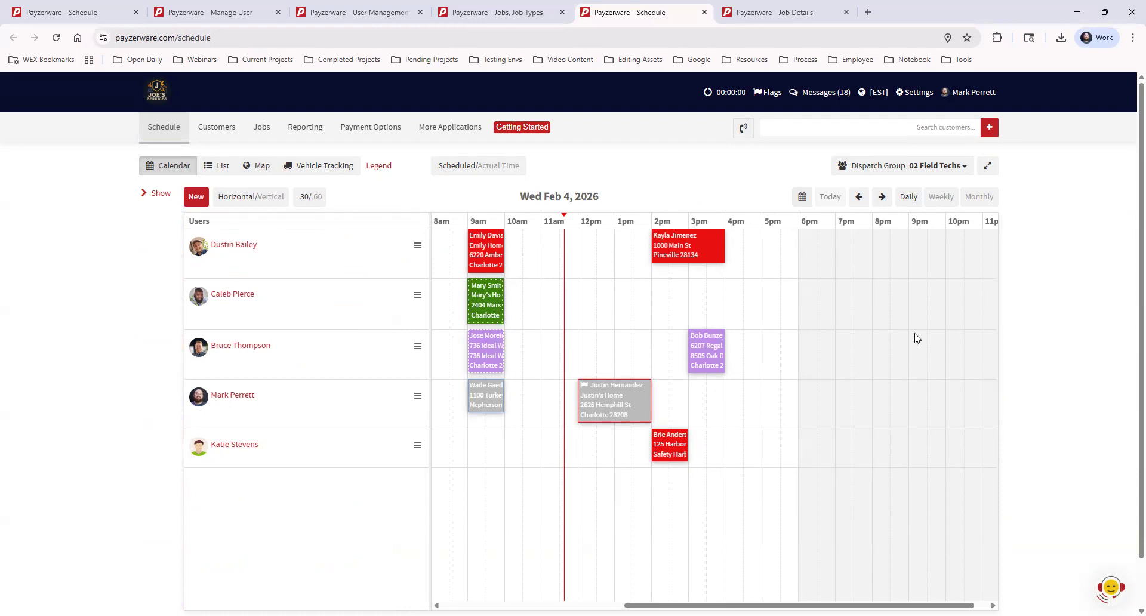
left_click(987, 169)
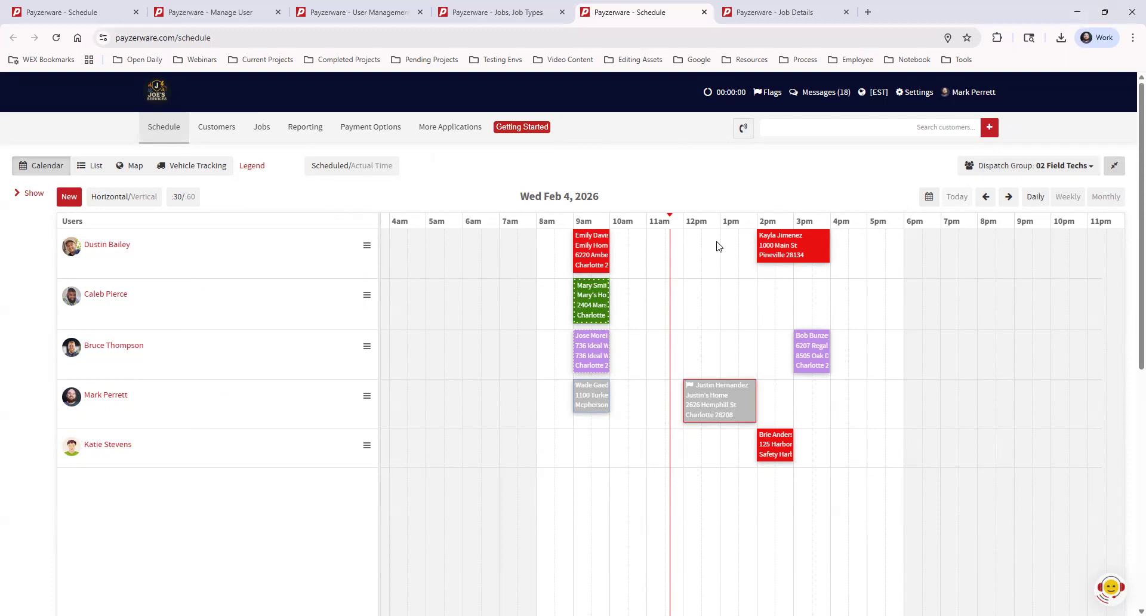
left_click(1115, 170)
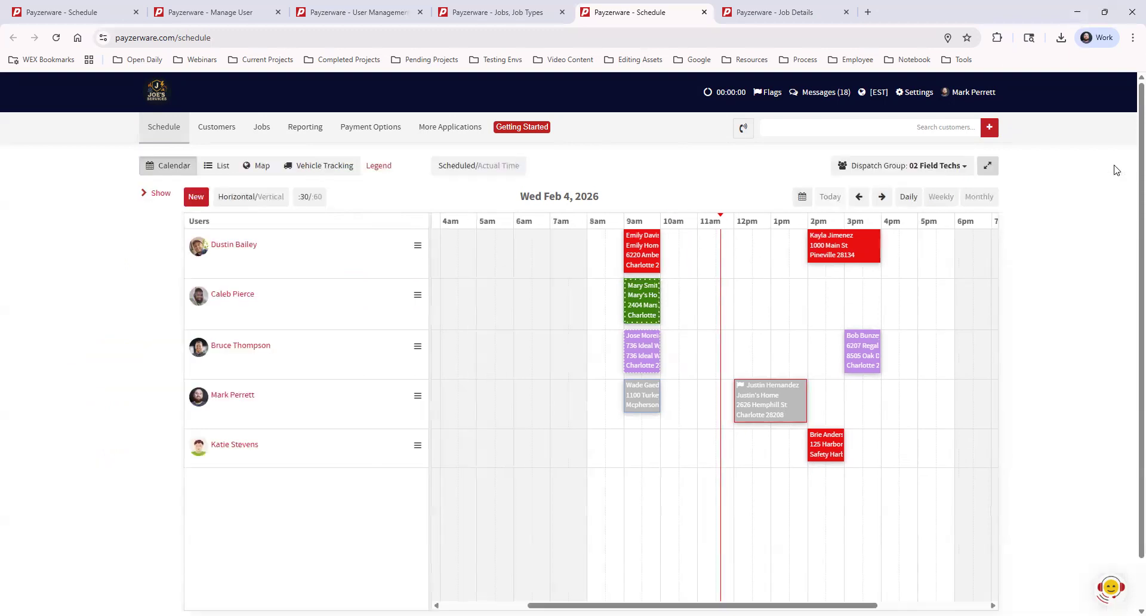
left_click(157, 194)
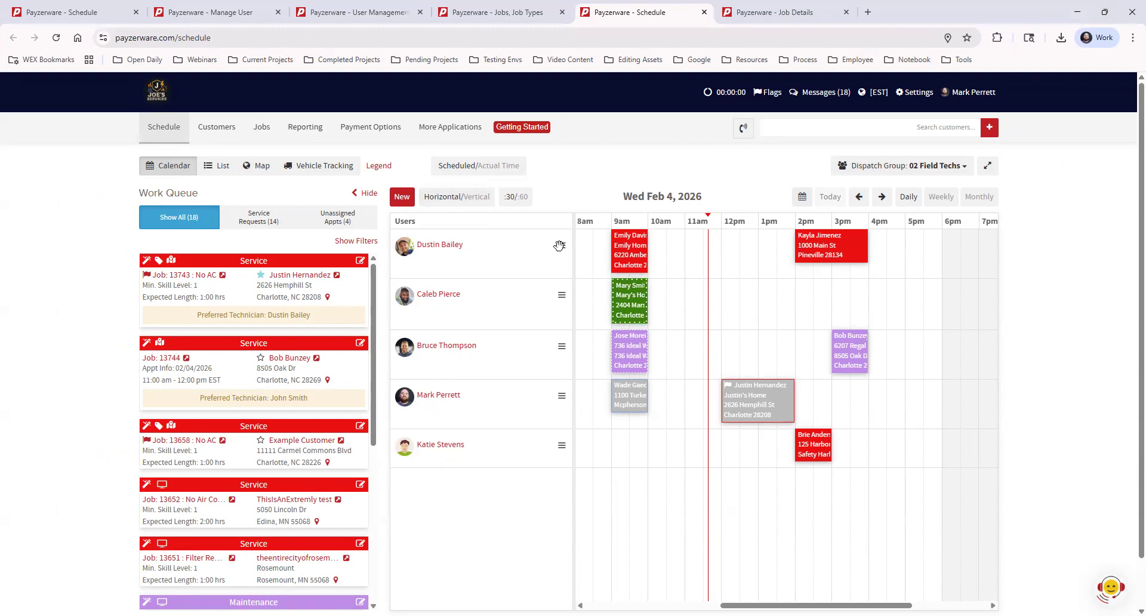
left_click_drag(561, 445, 553, 237)
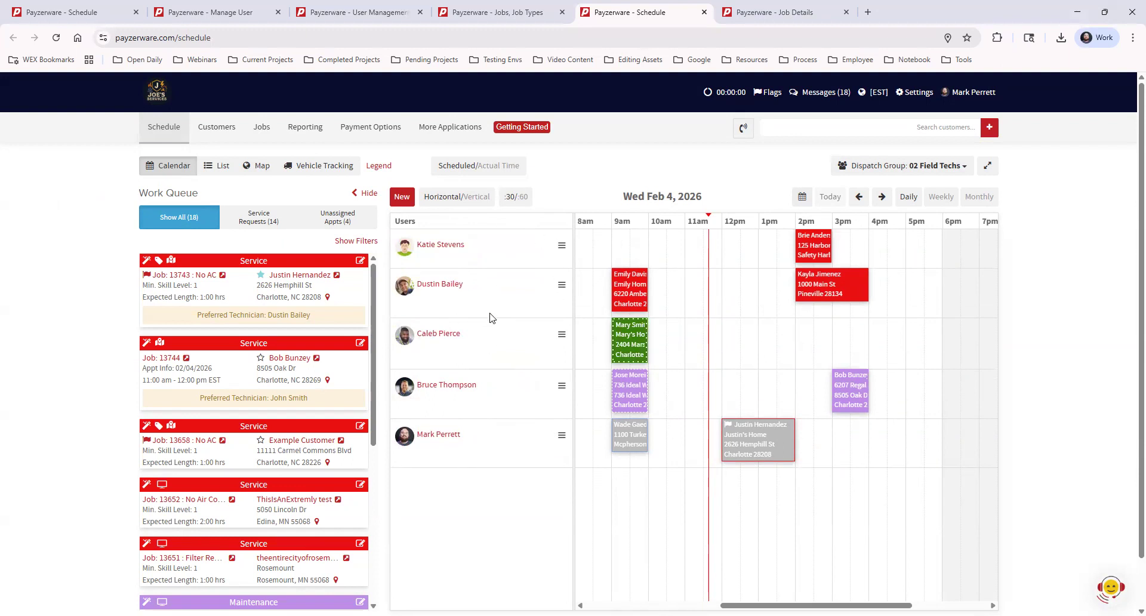
left_click(477, 199)
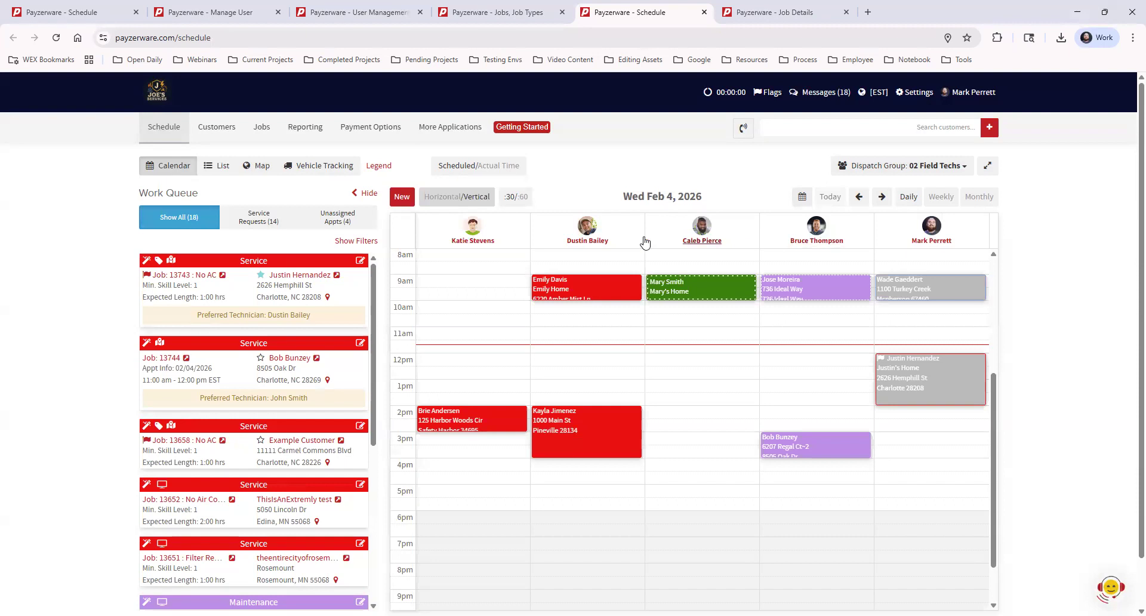
left_click(475, 200)
left_click_drag(561, 244, 560, 466)
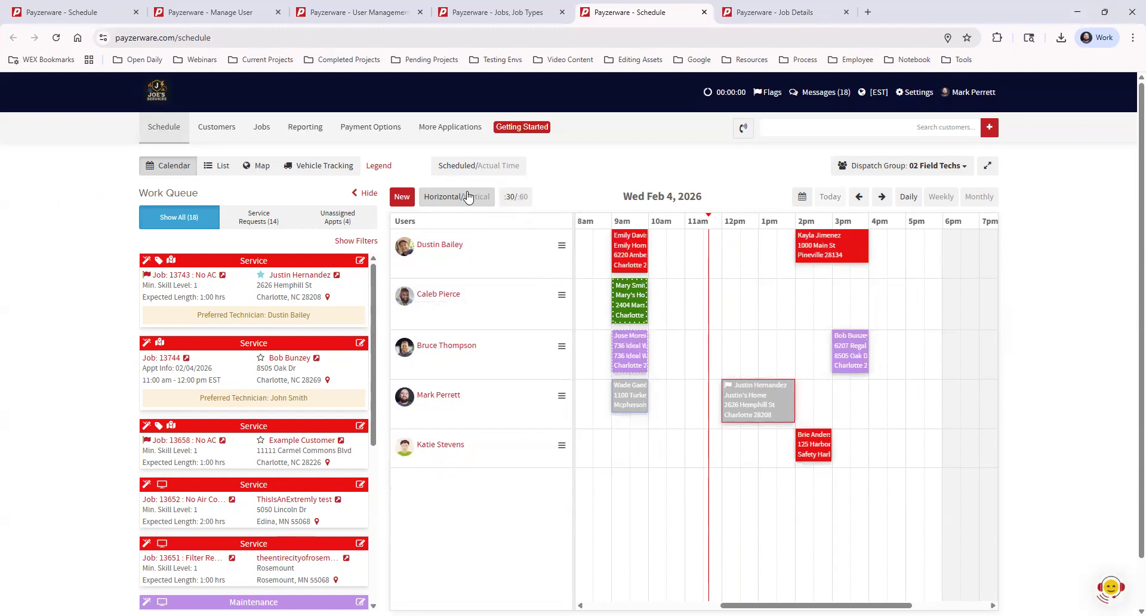
left_click(468, 197)
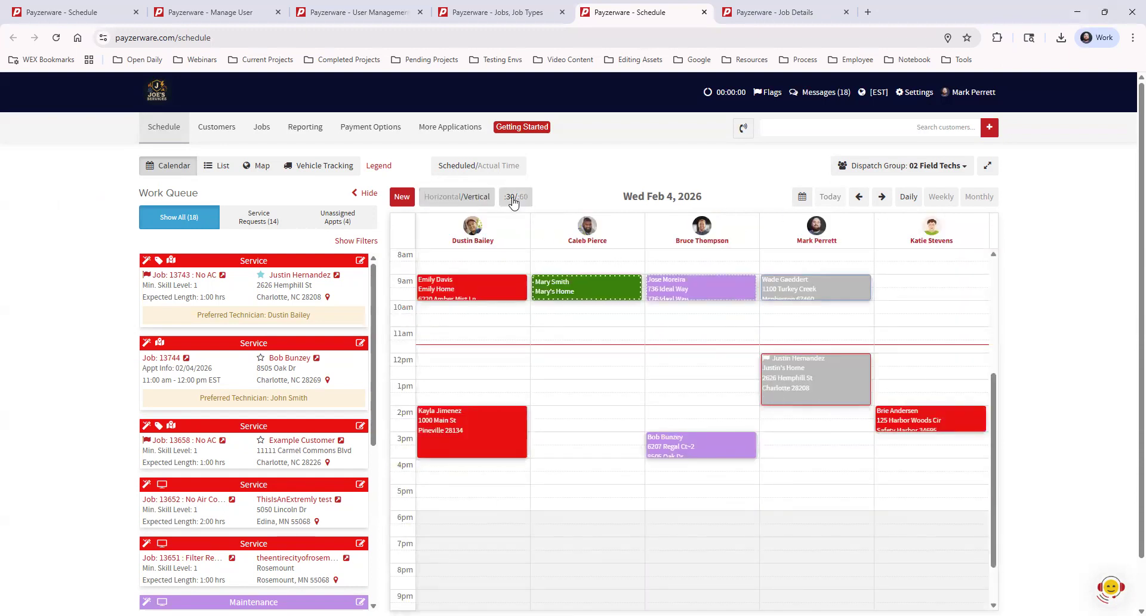
left_click(466, 200)
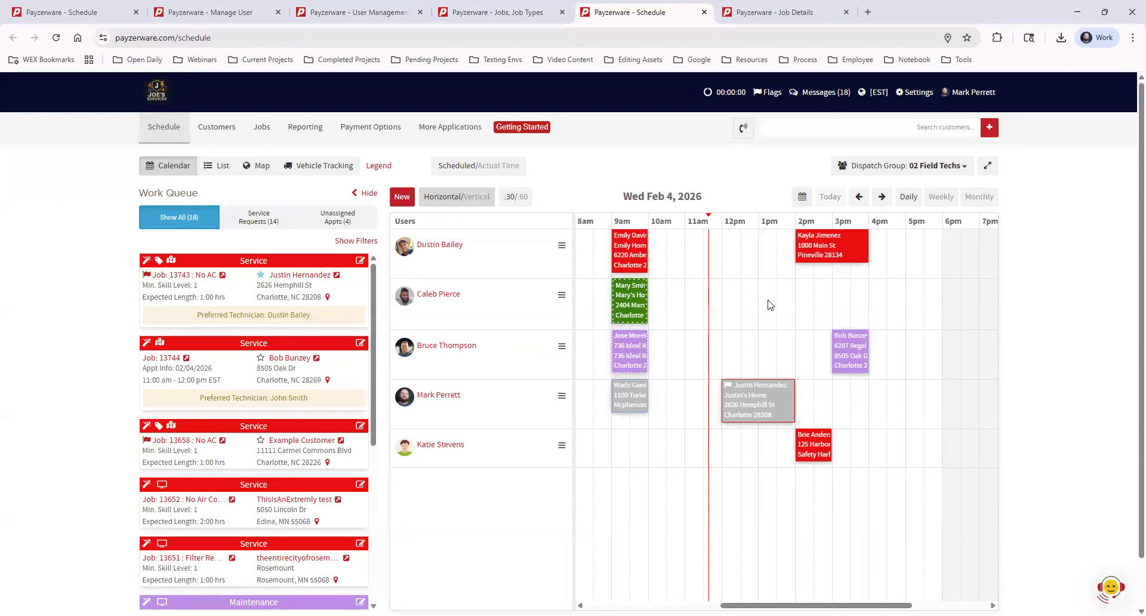
left_click(515, 197)
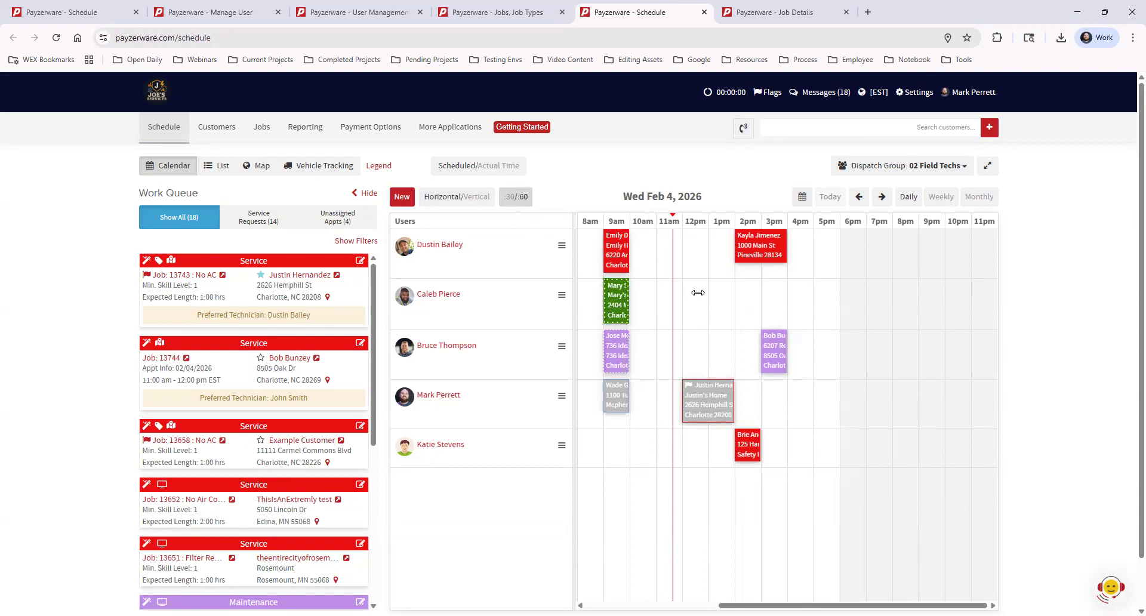
left_click(521, 198)
left_click(802, 198)
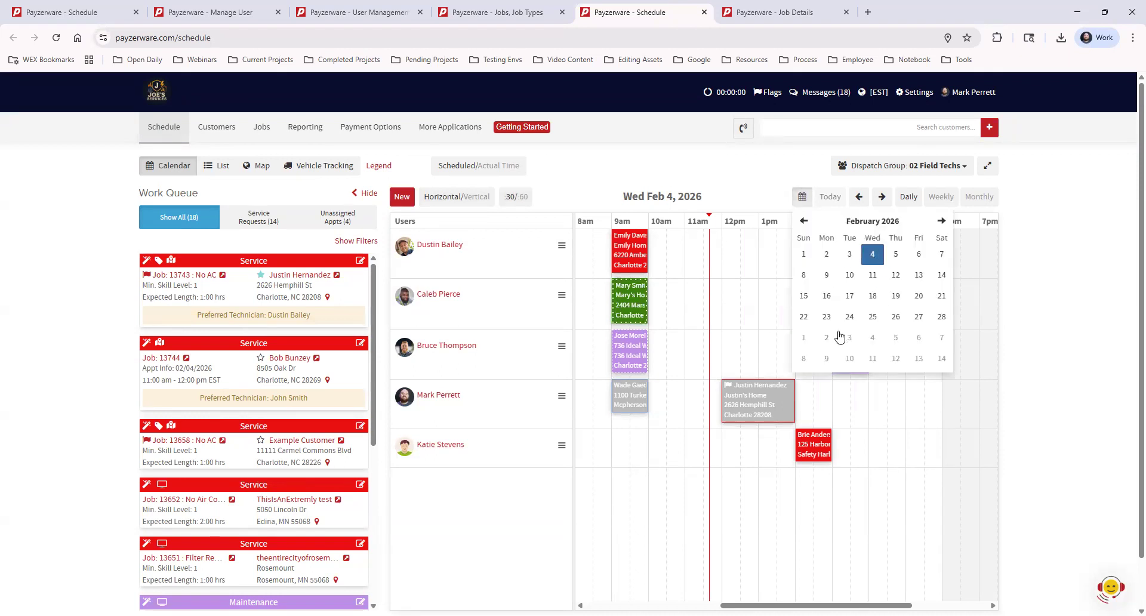
left_click(873, 278)
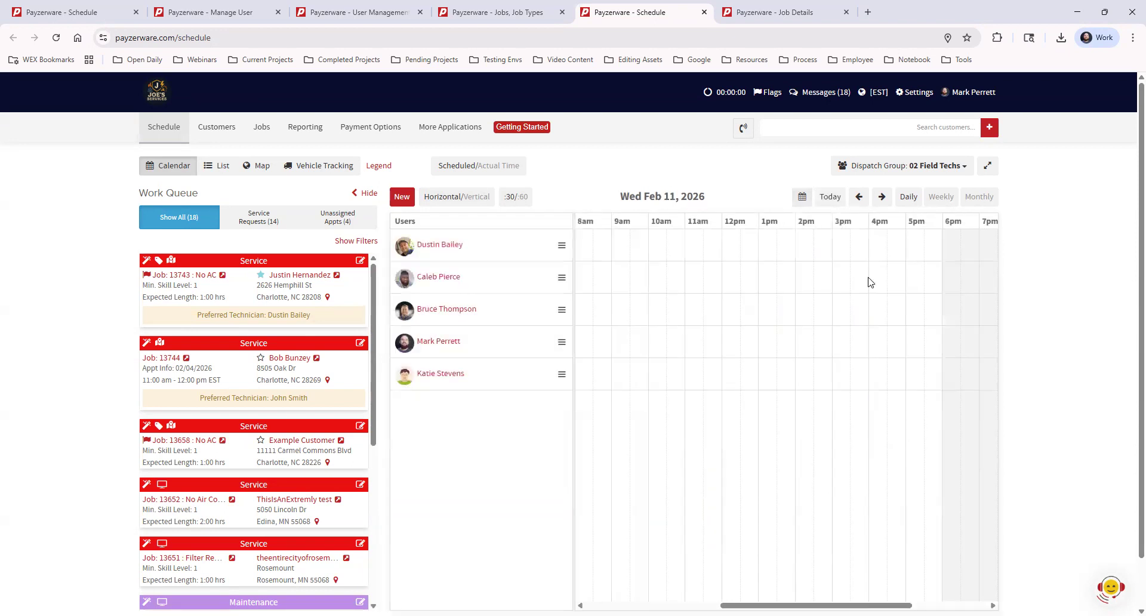
left_click(831, 198)
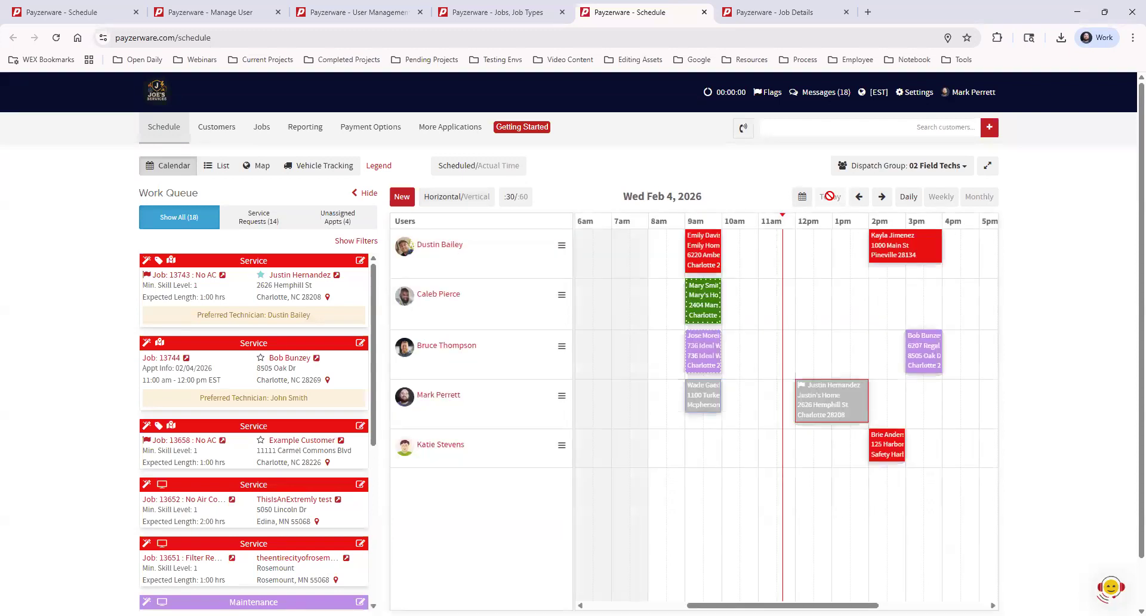
left_click(882, 197)
left_click(883, 198)
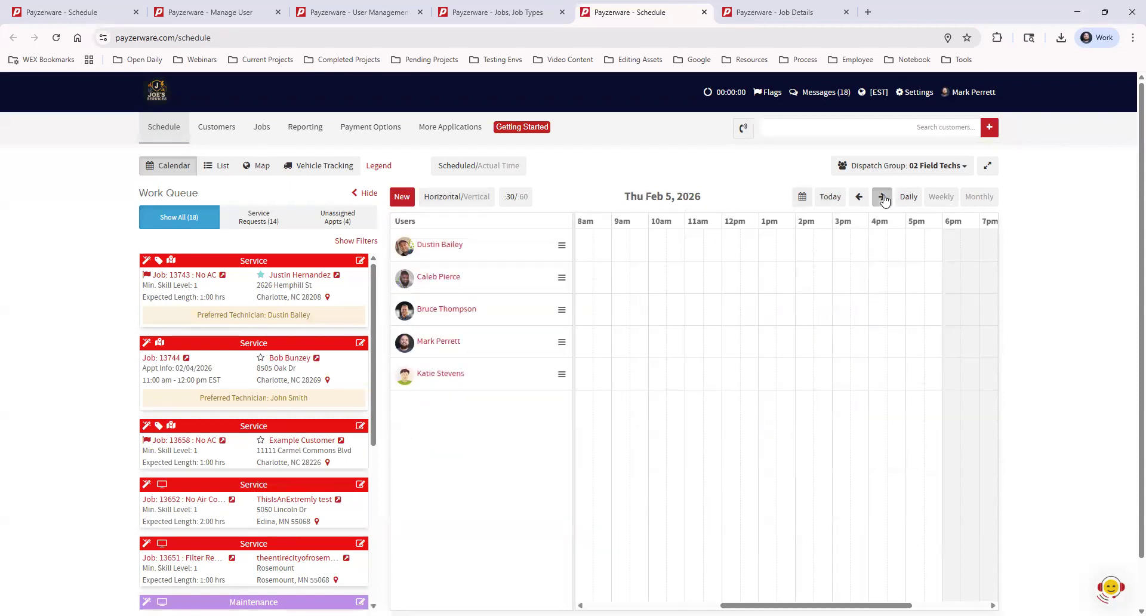
left_click(859, 198)
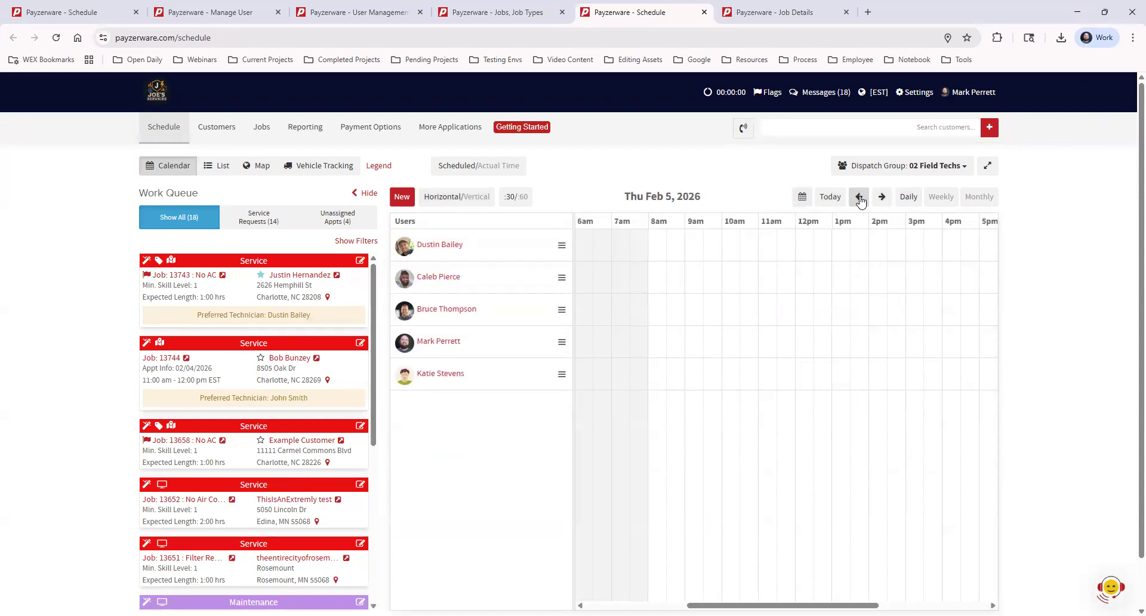
left_click(859, 197)
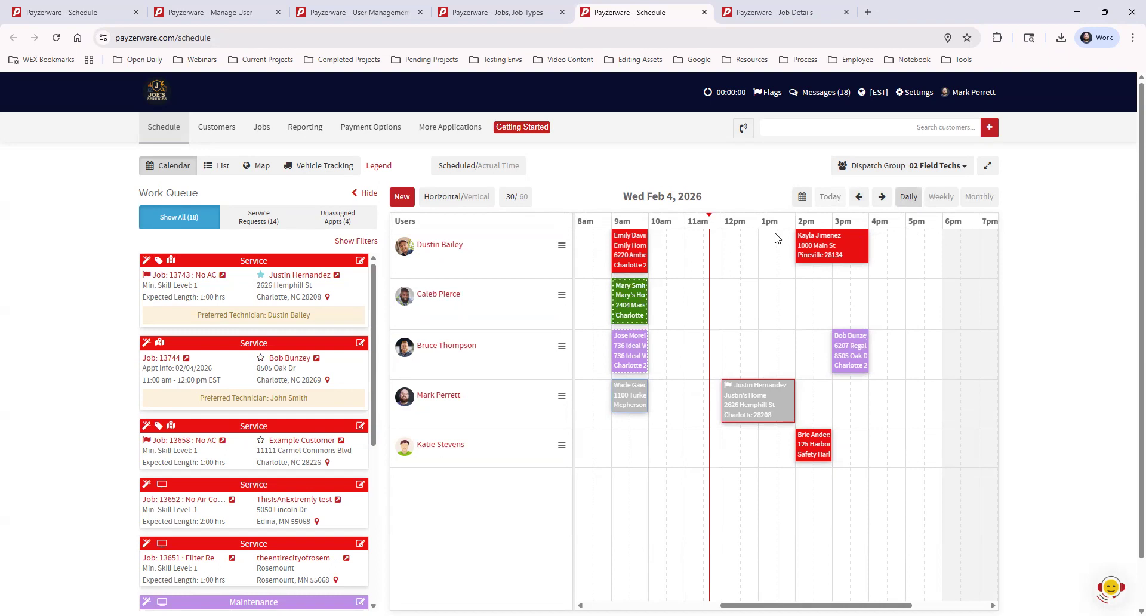
Step: View the Feb 2–8 week and February 2026 month, then open Monday Feb 2's daily timeline
left_click(942, 197)
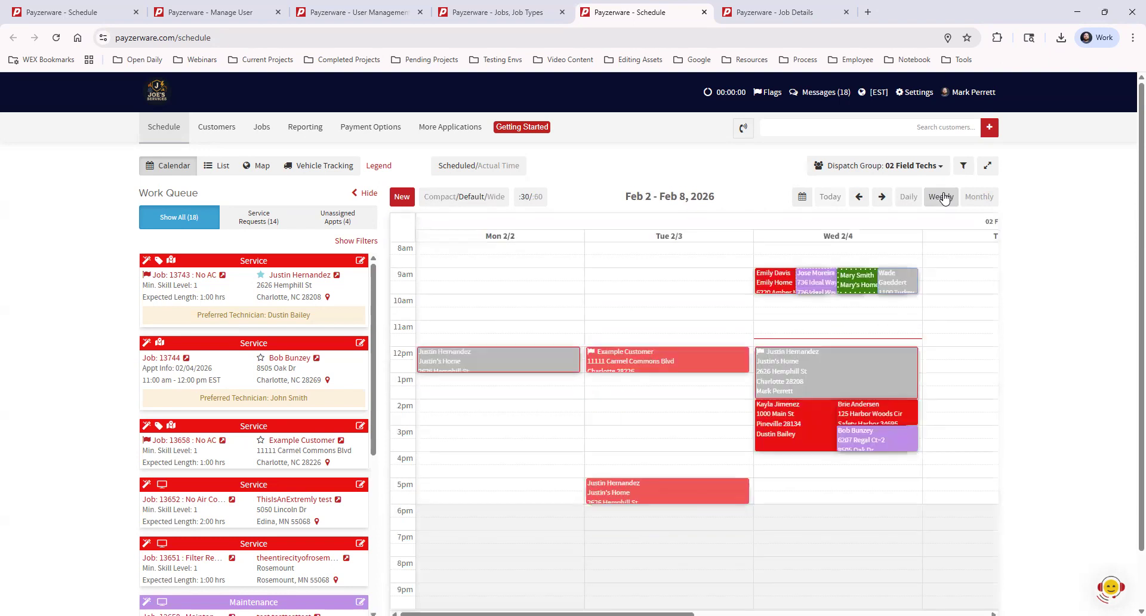
mouse_move(547, 614)
left_mouse_down()
mouse_move(729, 614)
mouse_move(550, 614)
left_mouse_up()
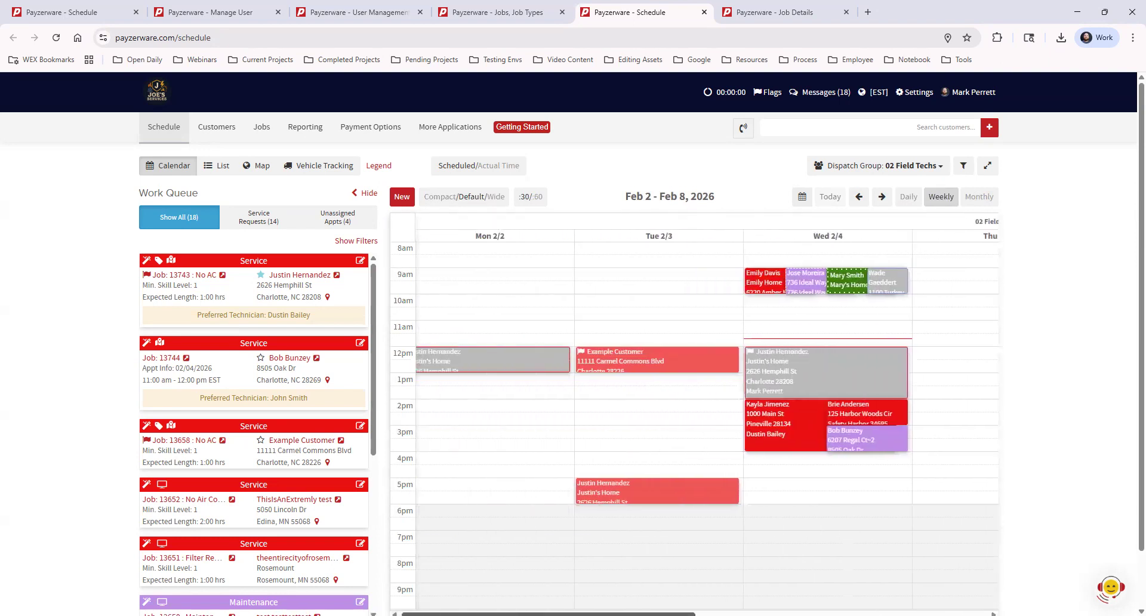
left_click(969, 201)
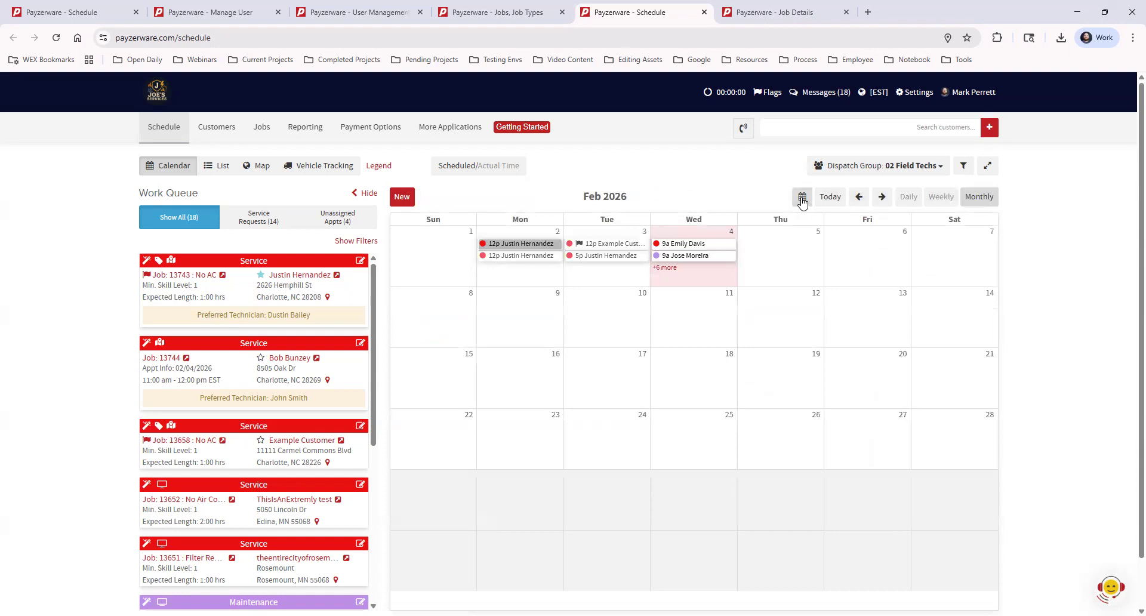
left_click(908, 199)
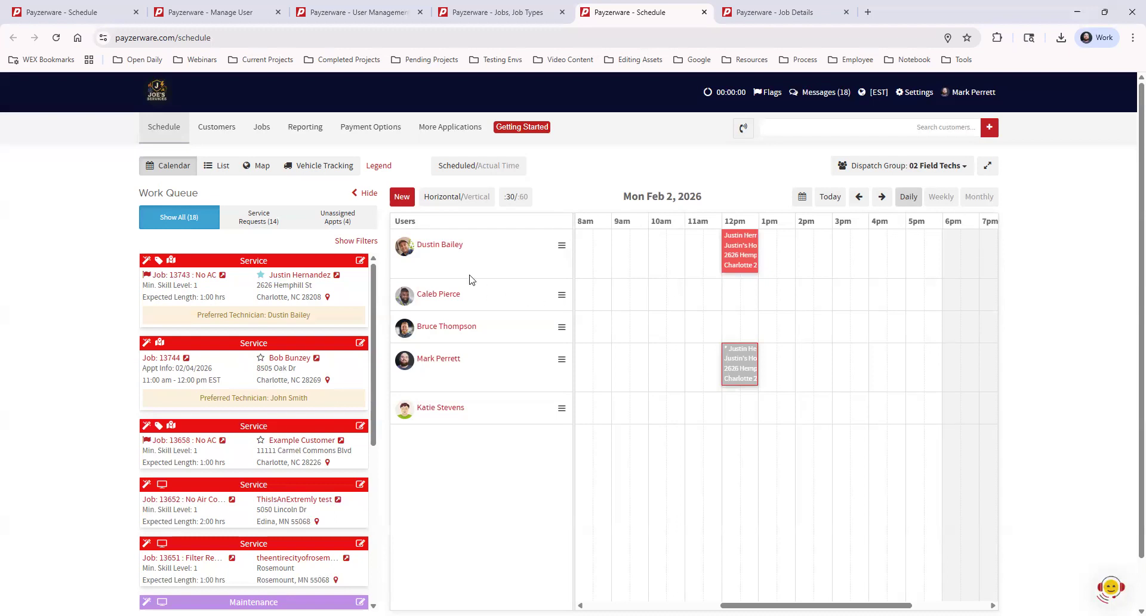
left_click(445, 244)
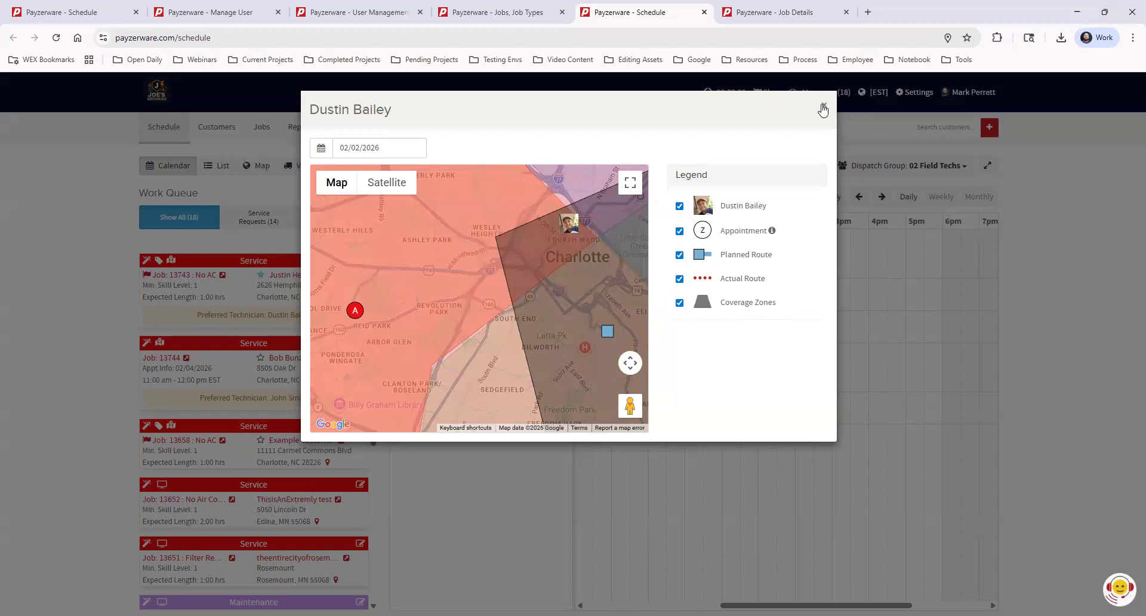
left_click(823, 110)
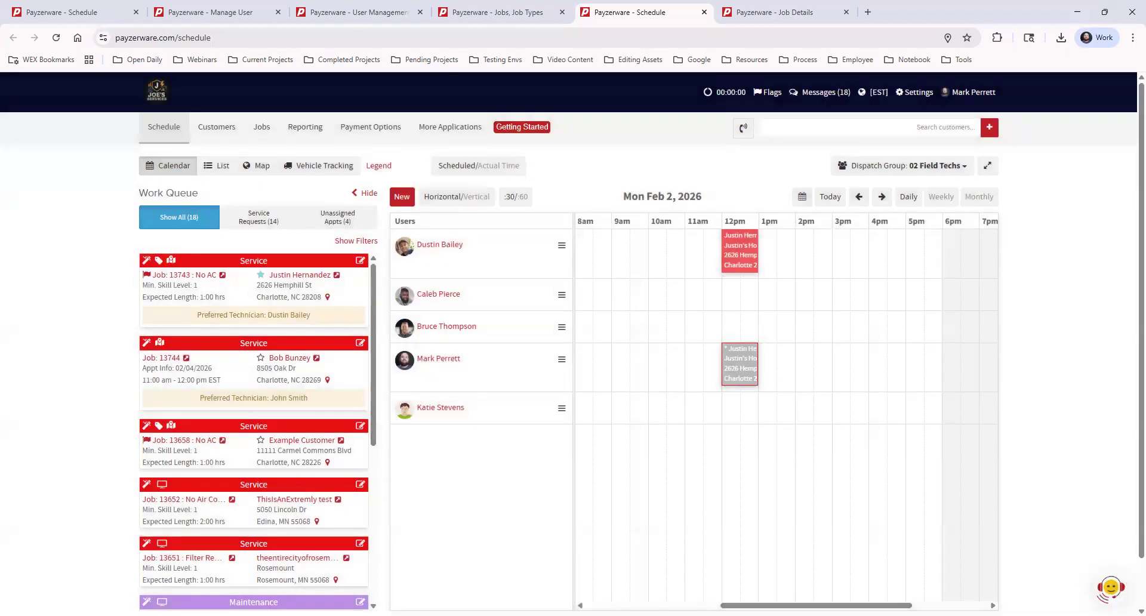